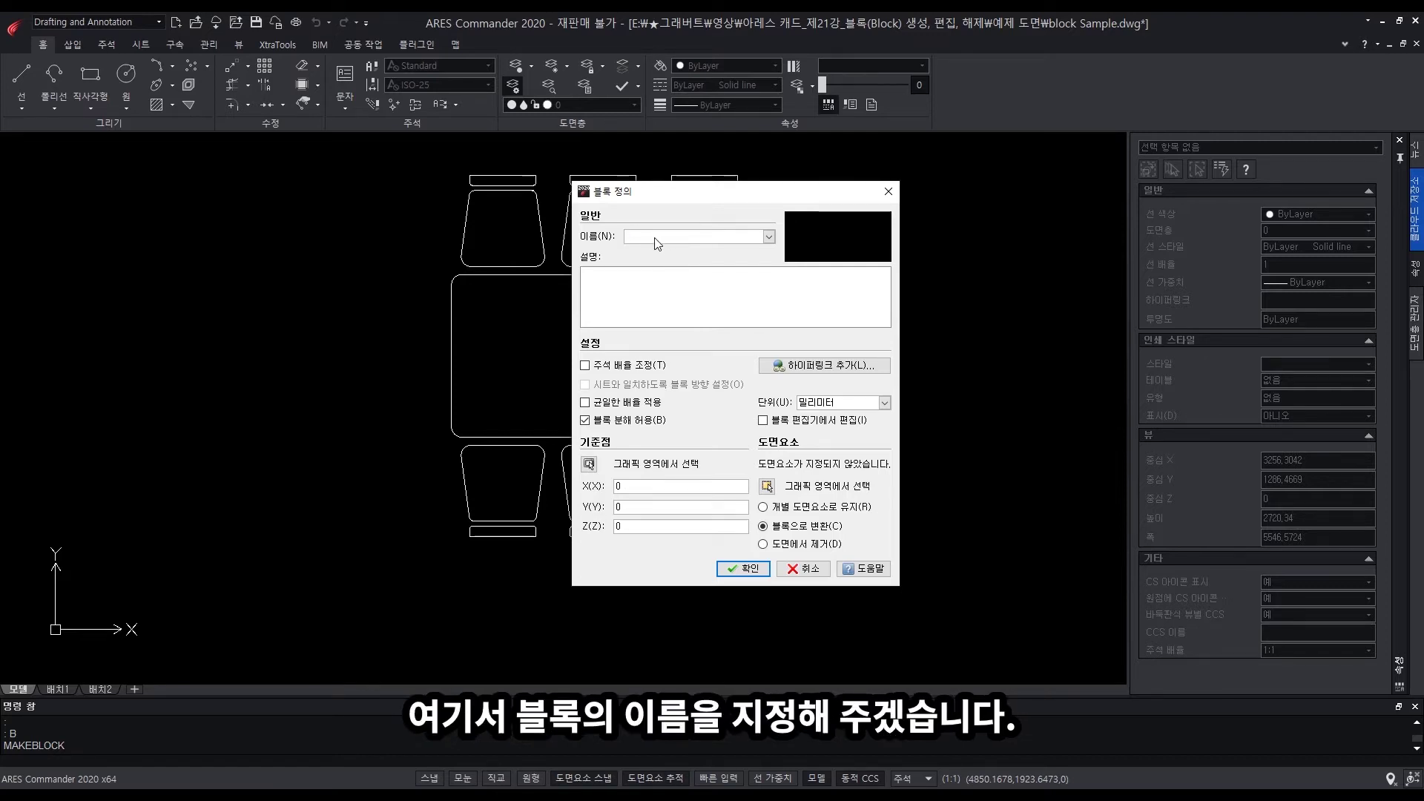
- Name the new block 블록_테스트 in millimetres and set its base point at the centre of the table
type("블")
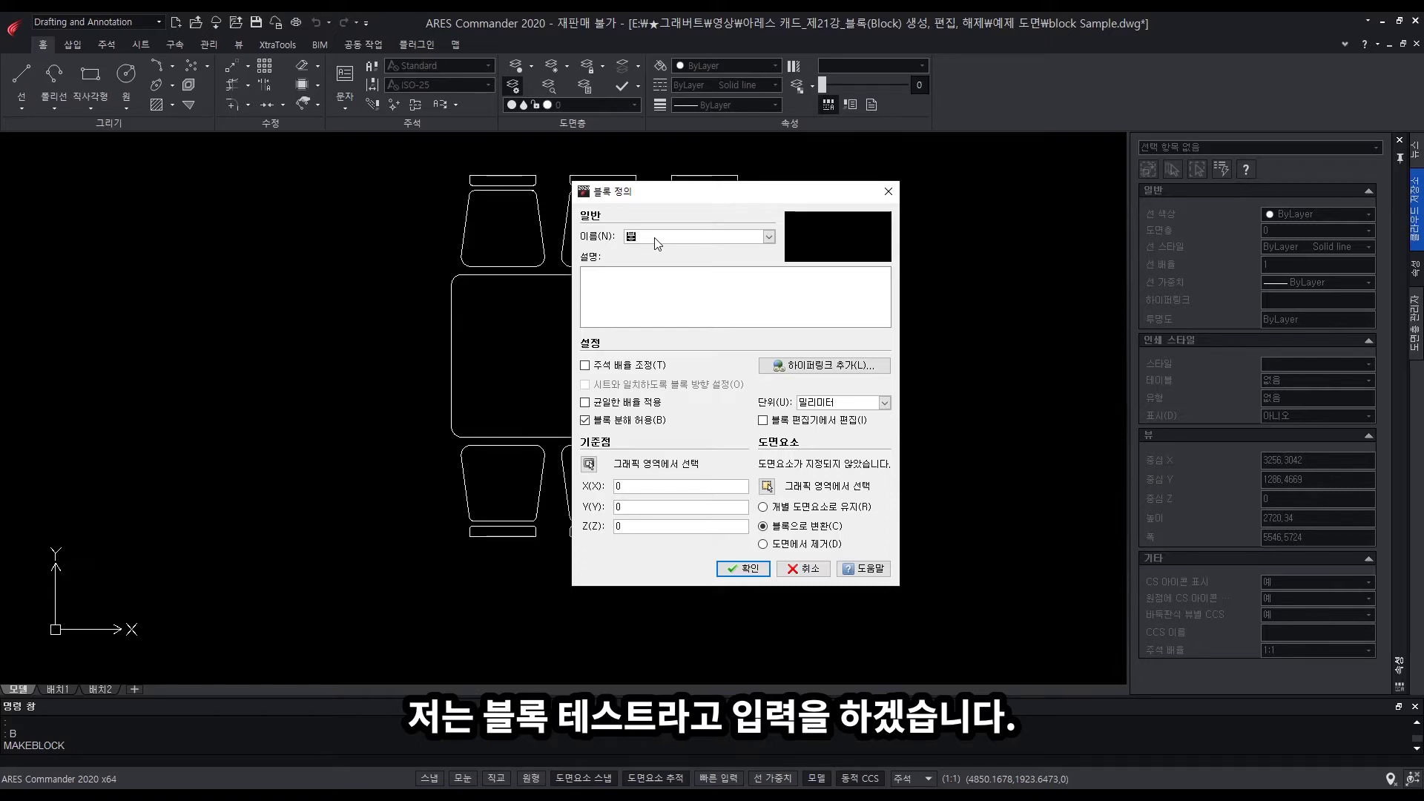
type("로")
type("_테스트")
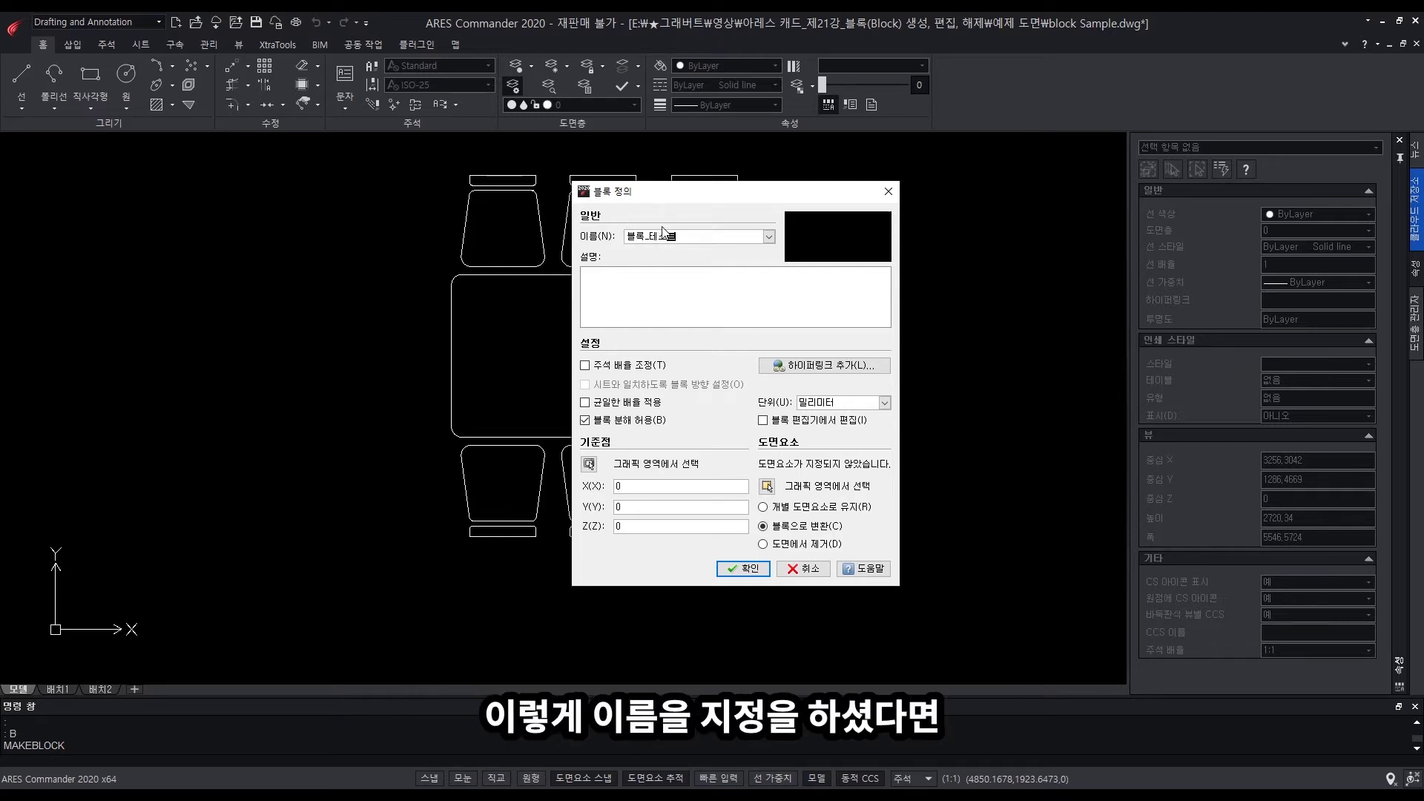
left_click(833, 405)
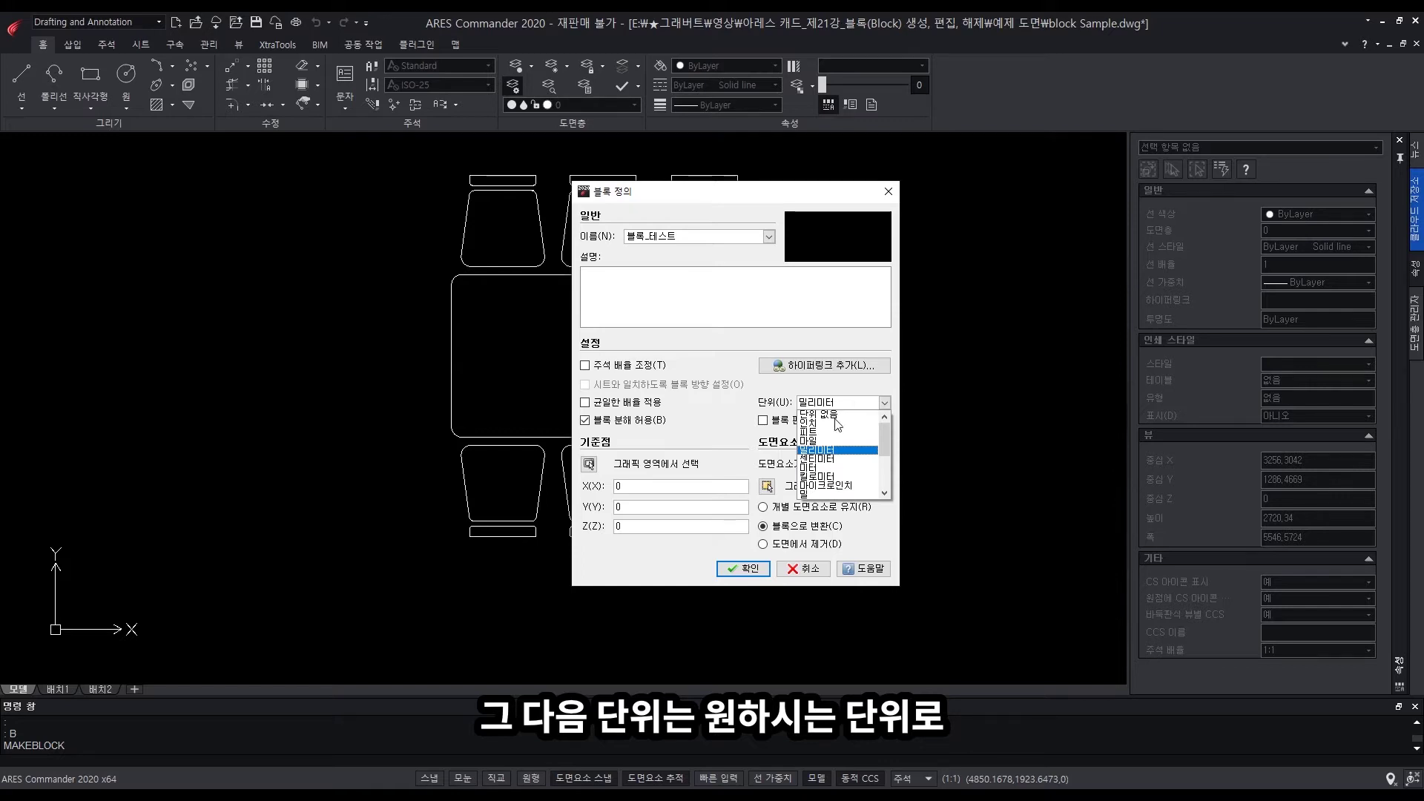
left_click(735, 438)
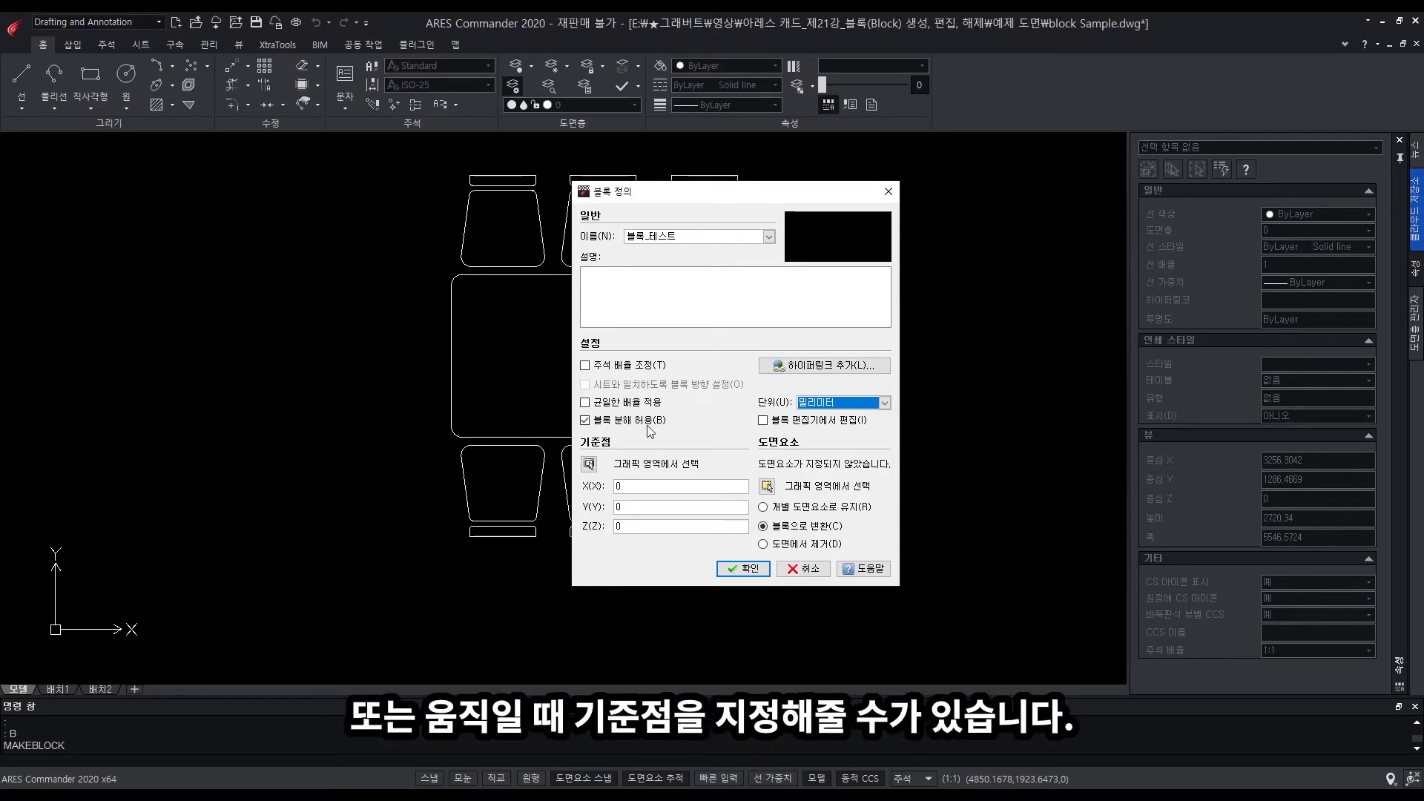
left_click(589, 463)
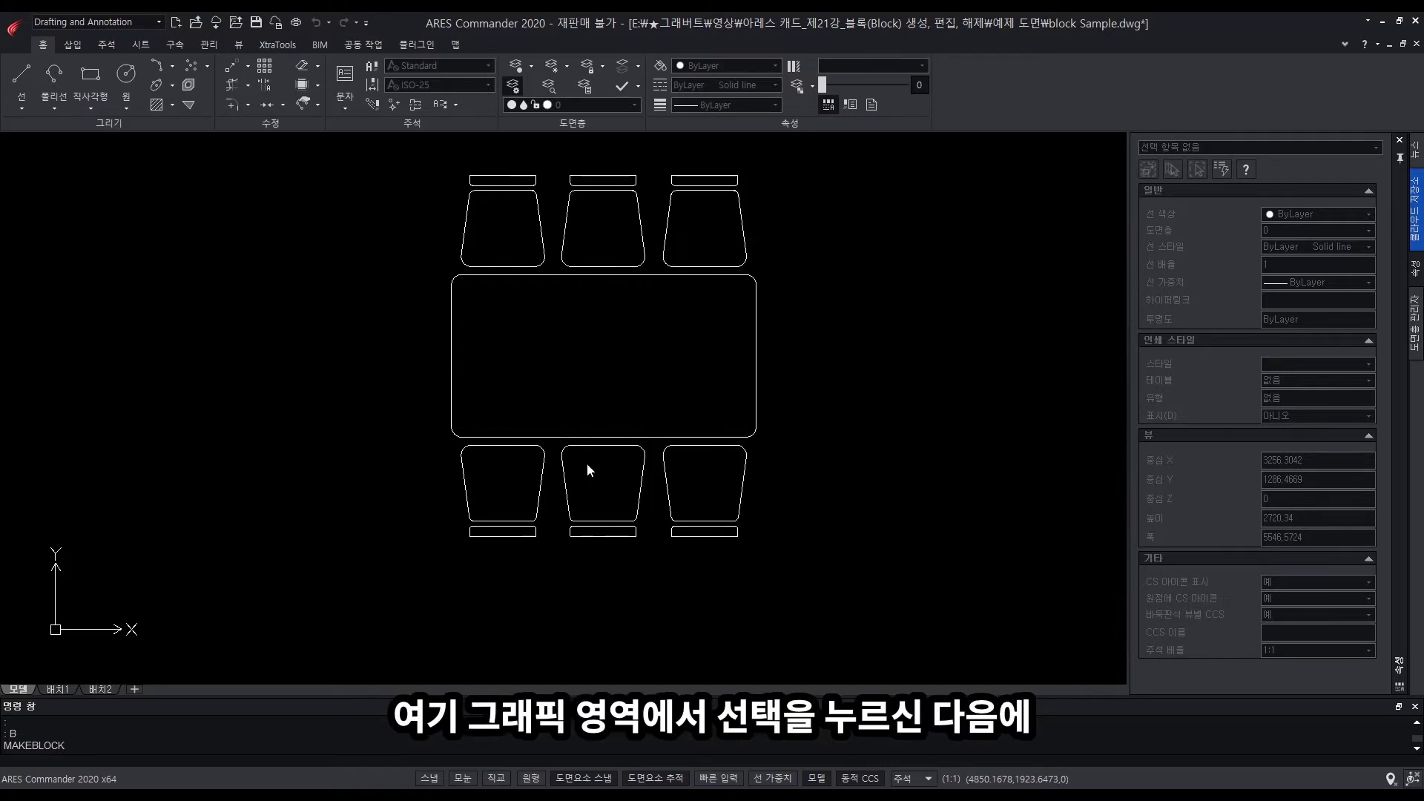
left_click(601, 359)
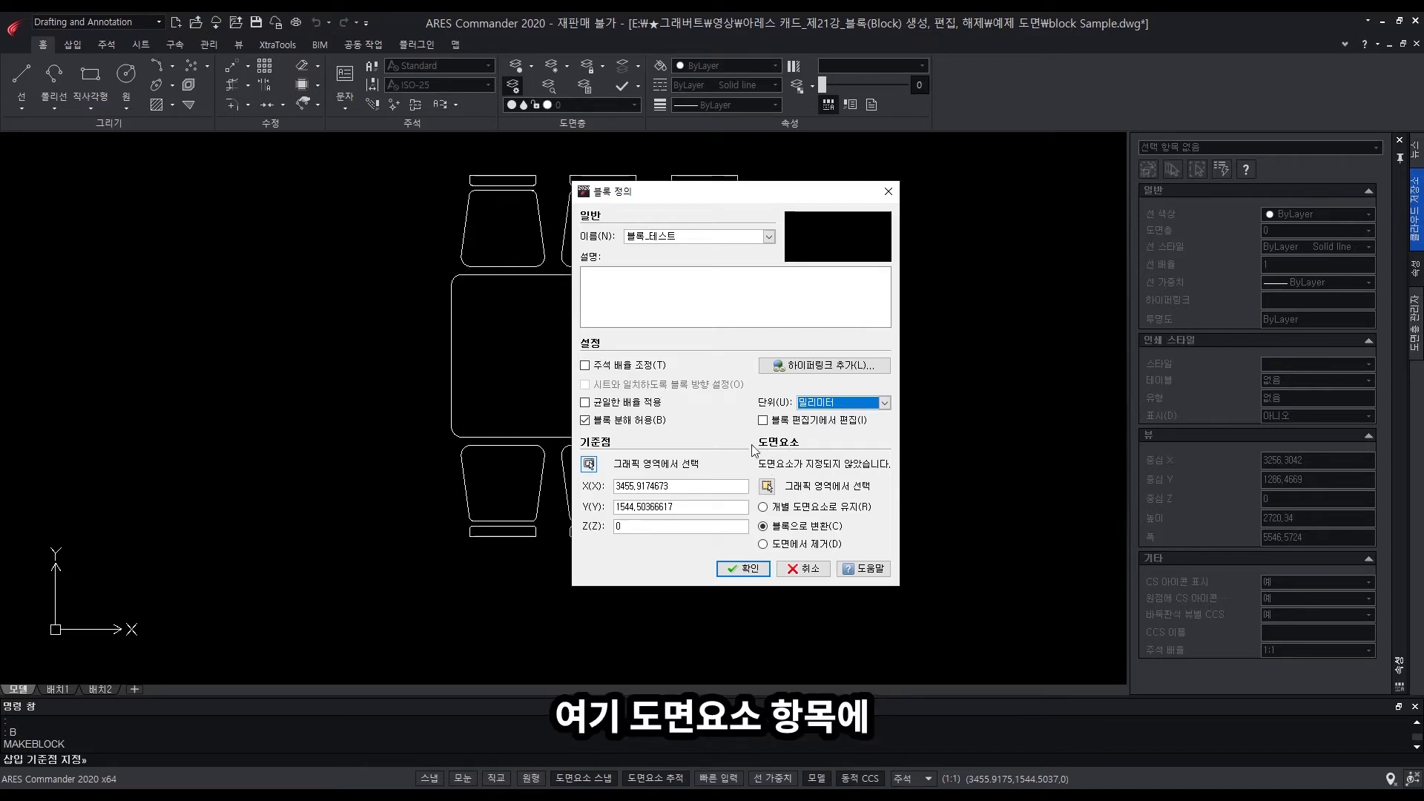
- Choose the table and all six chairs as the block's entities and create the block, converting the originals to it
left_click(767, 486)
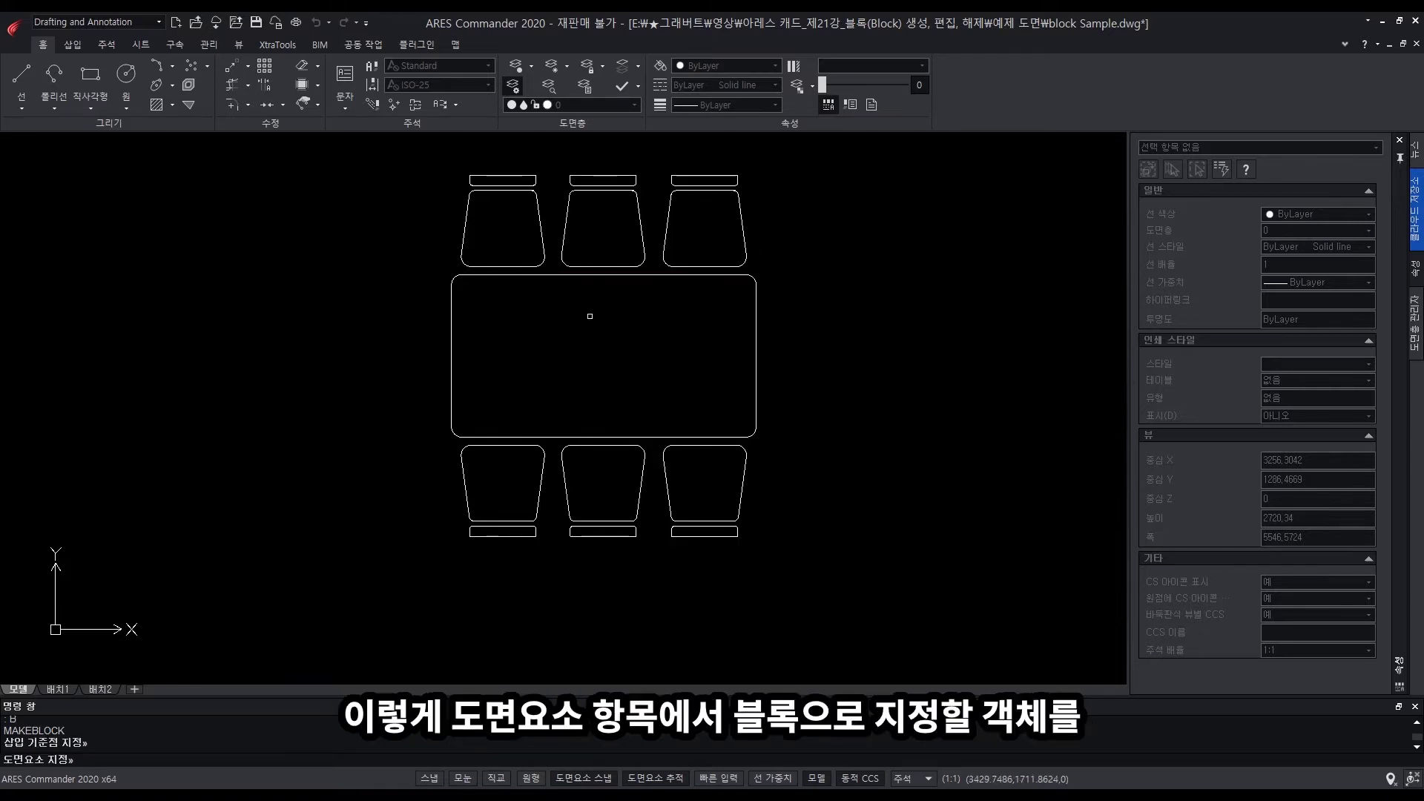
left_click(405, 162)
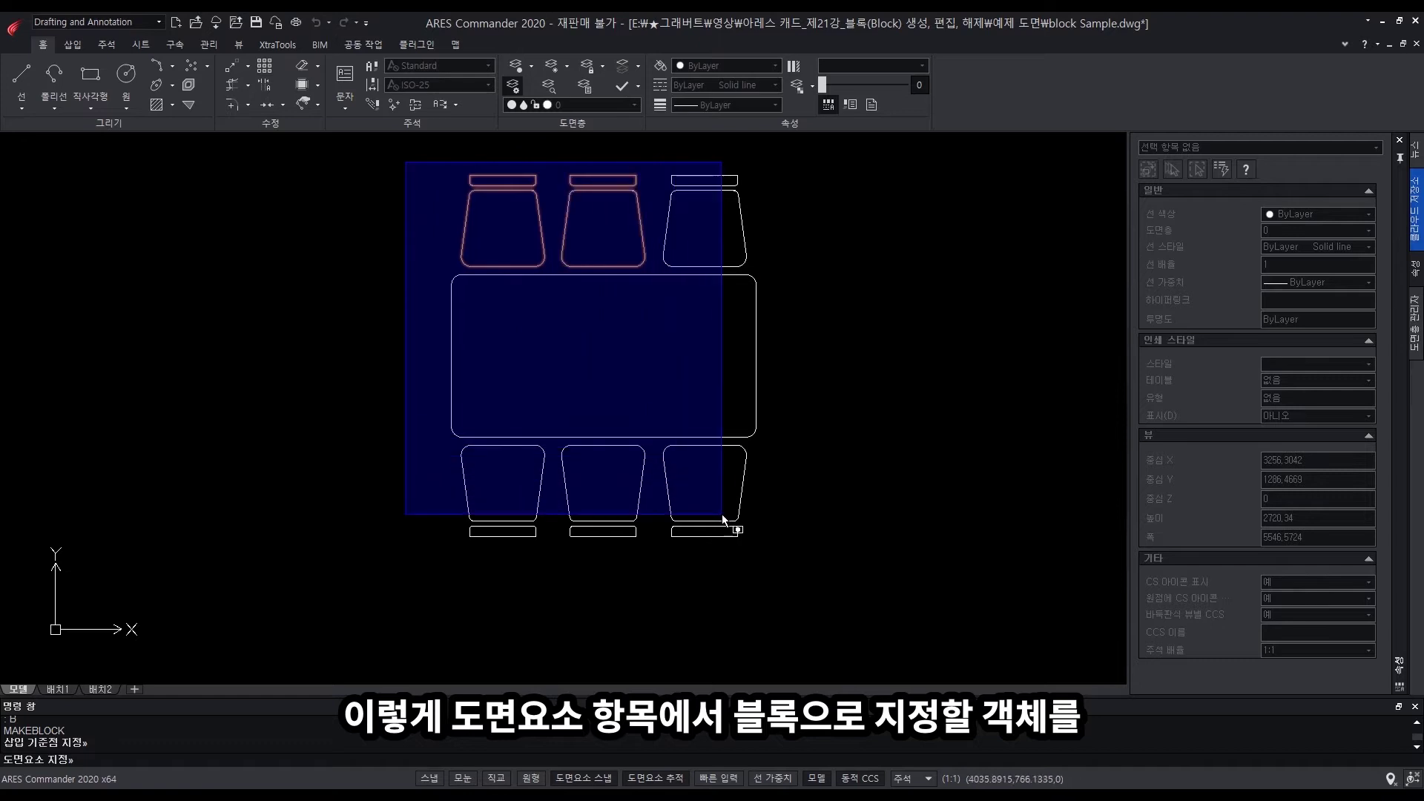
left_click(776, 541)
key("Return")
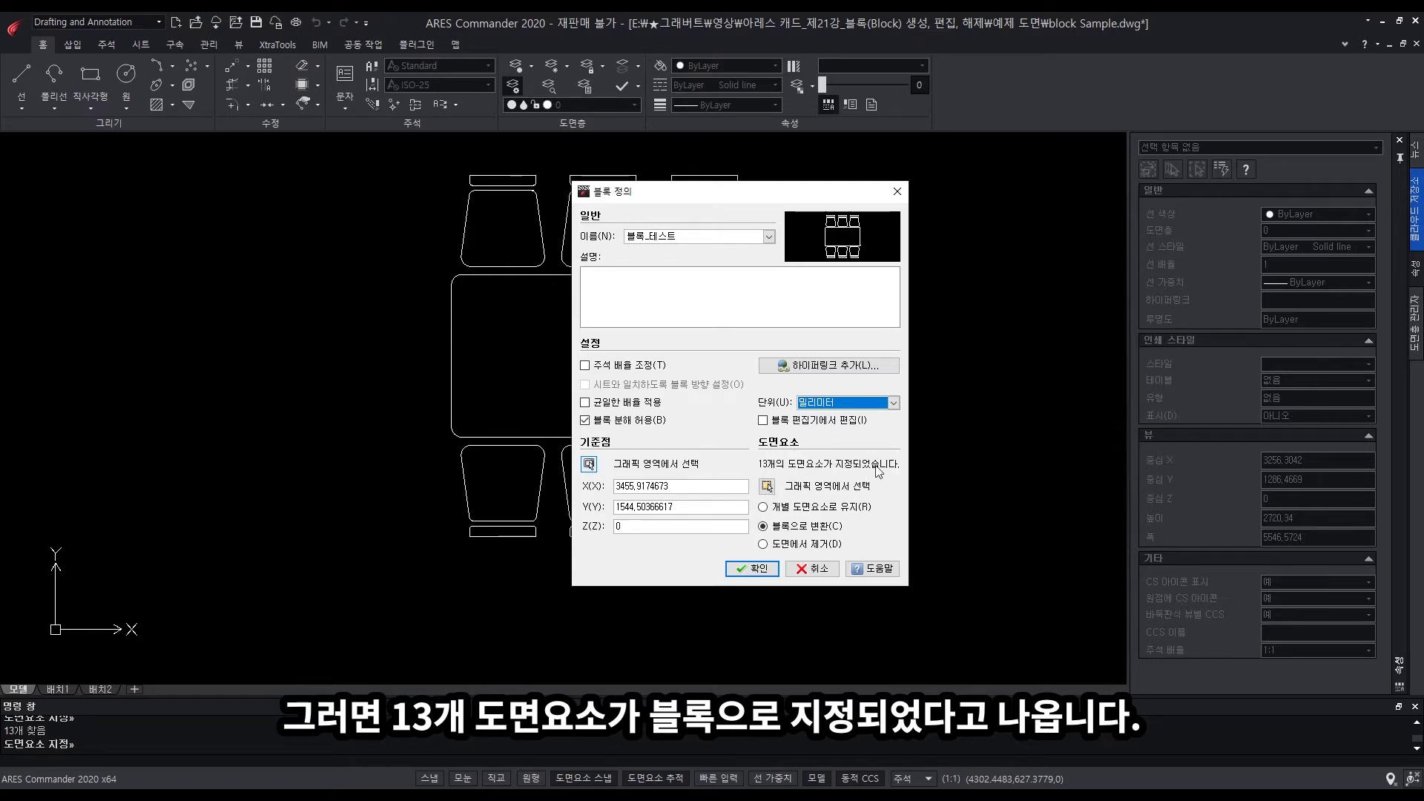
left_click(760, 569)
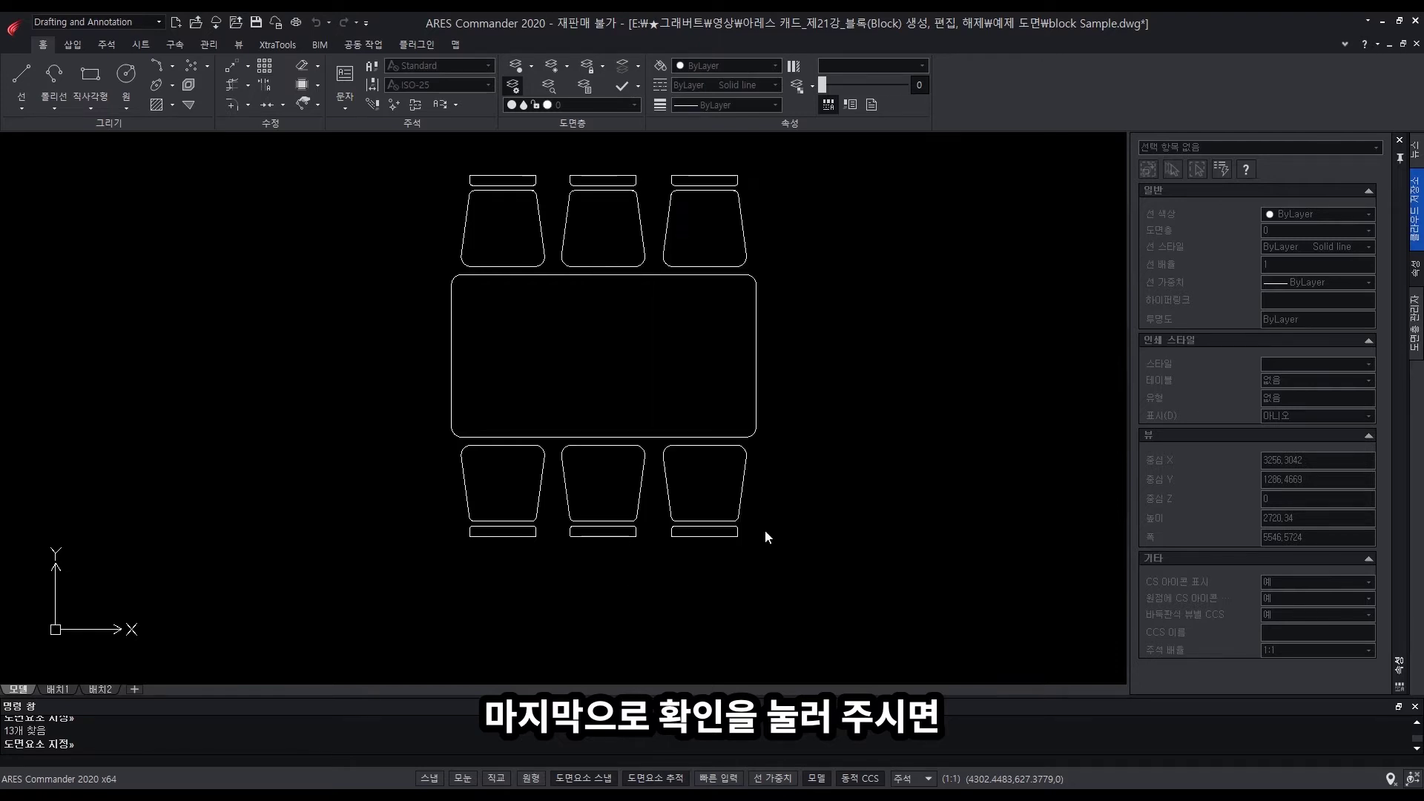
left_click(743, 439)
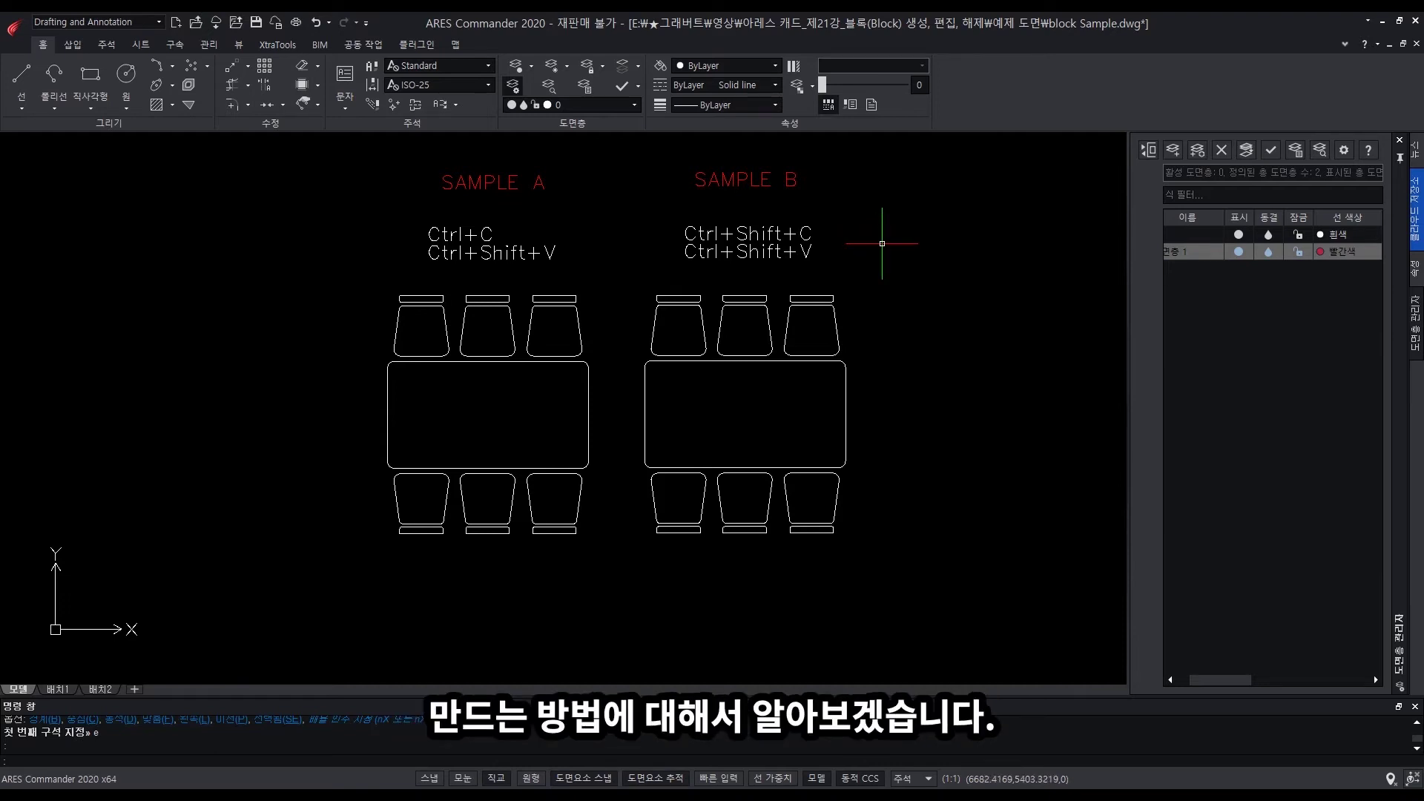
- Copy the Sample A table and chairs and paste them as a block directly below the original
scroll(942, 378, "down", 2)
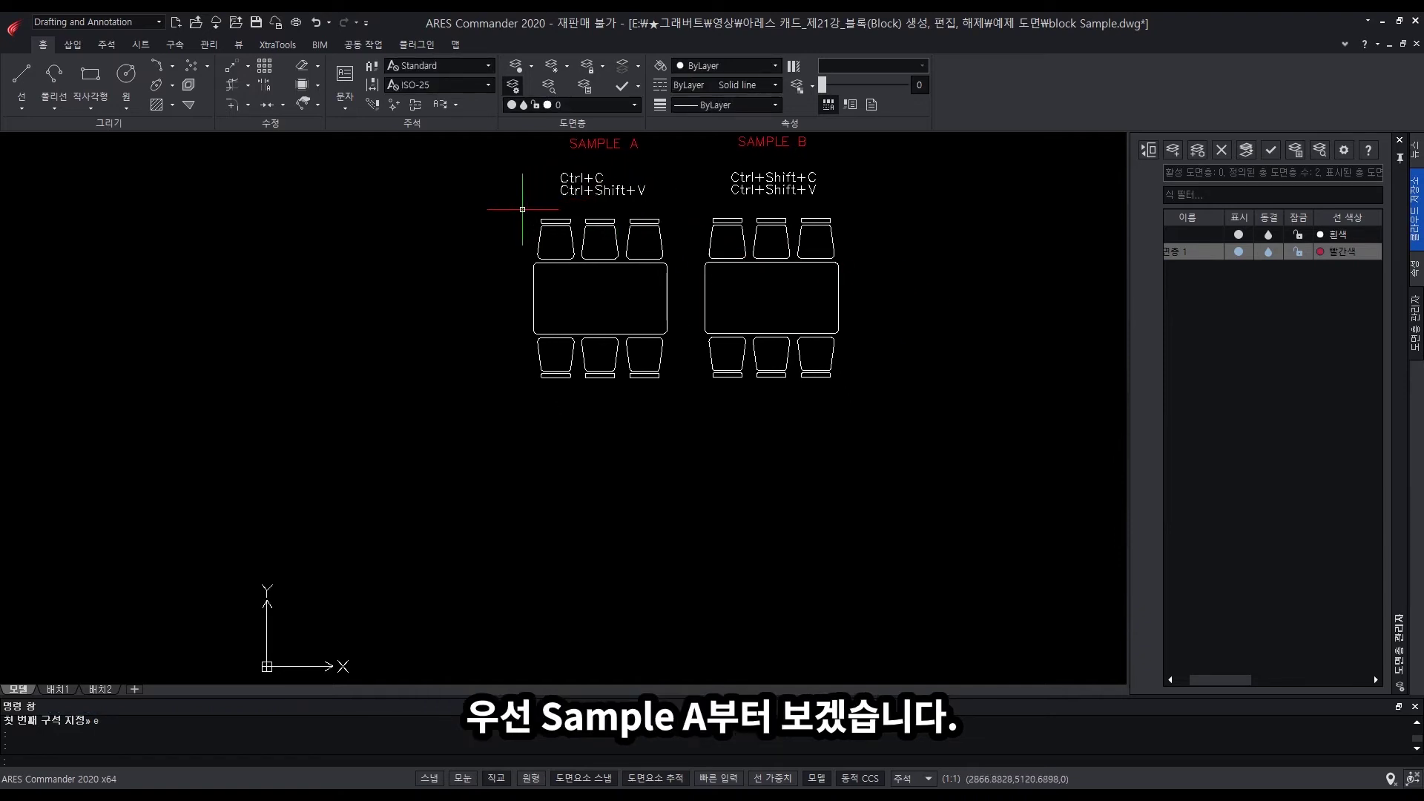
left_click(509, 205)
left_click(682, 387)
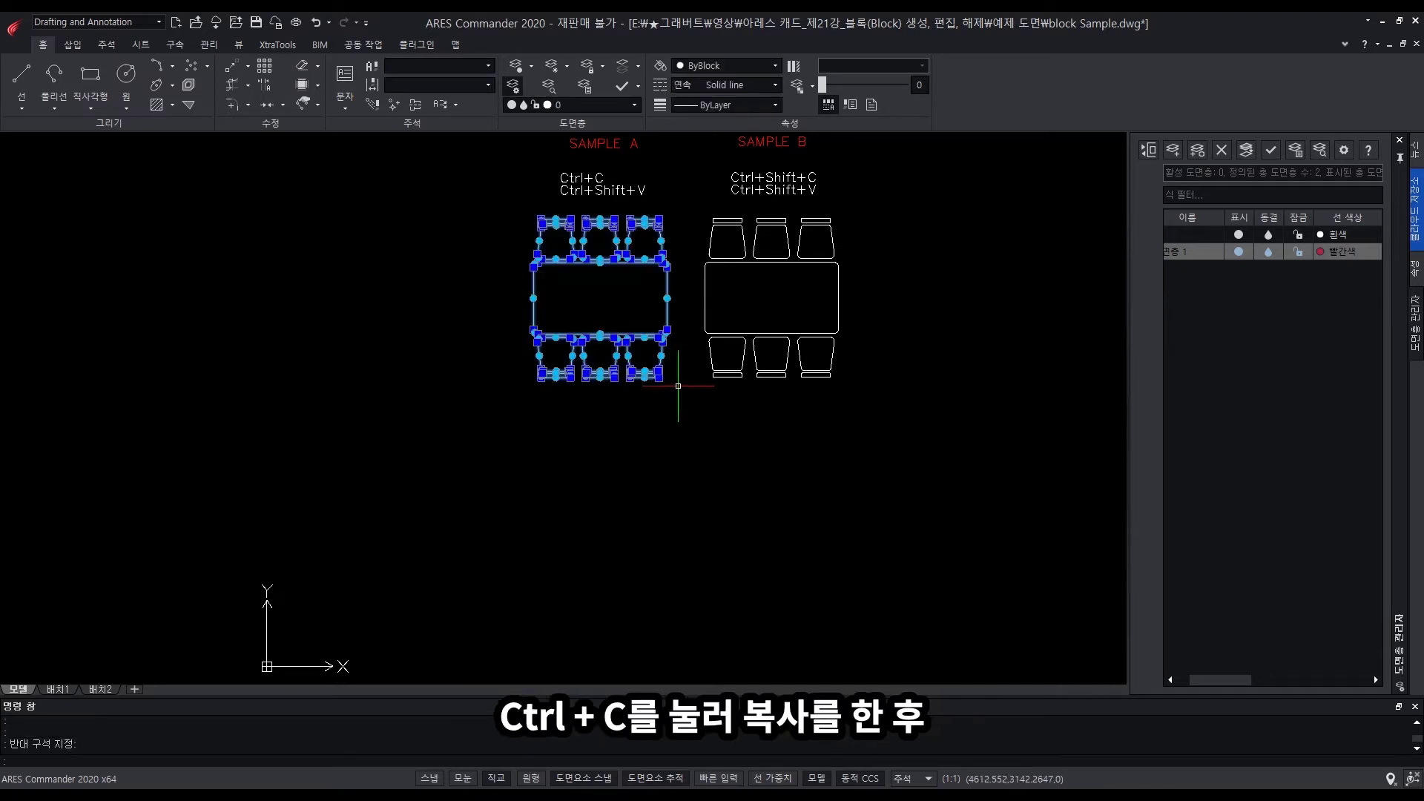
key("ctrl+c")
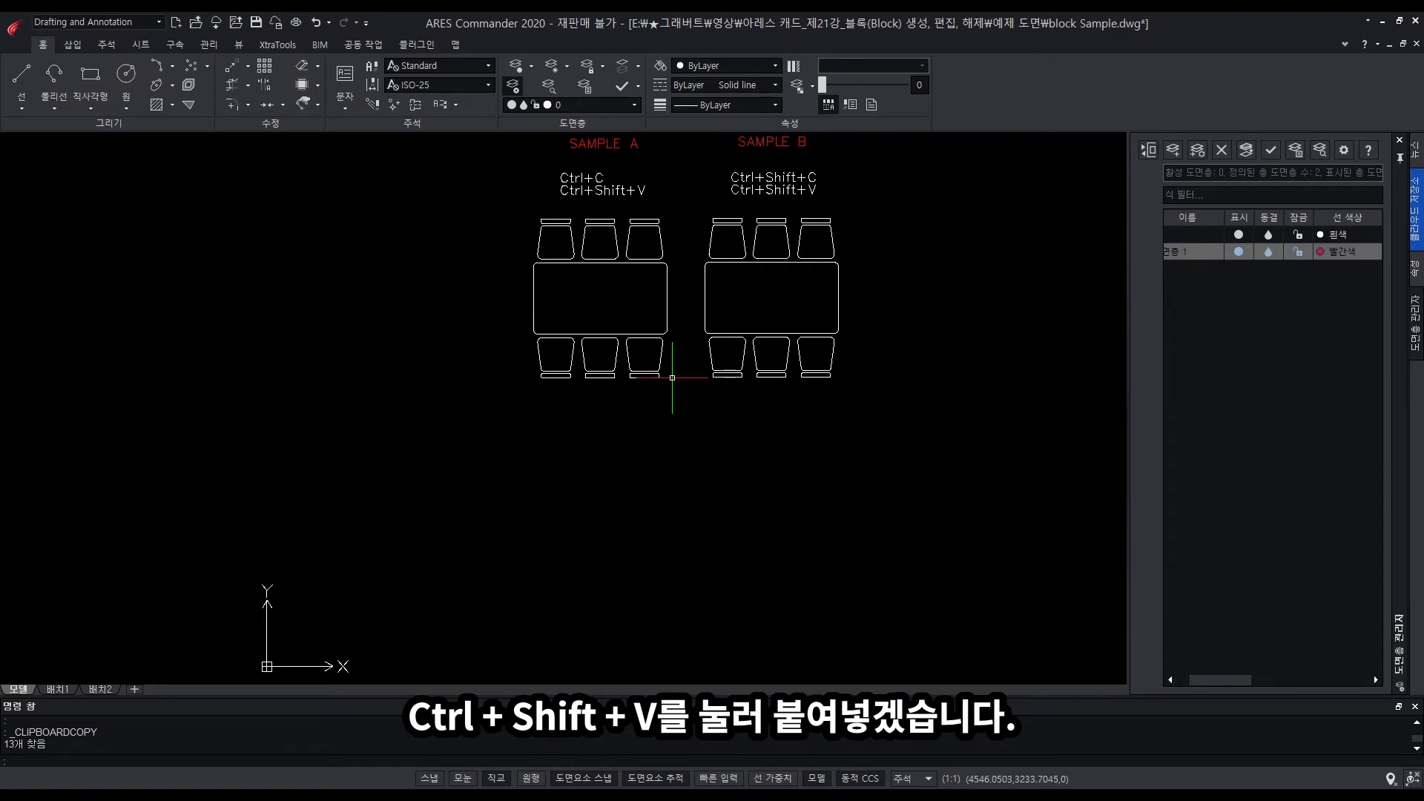
key("ctrl+shift+v")
middle_click_drag(638, 379, 653, 304)
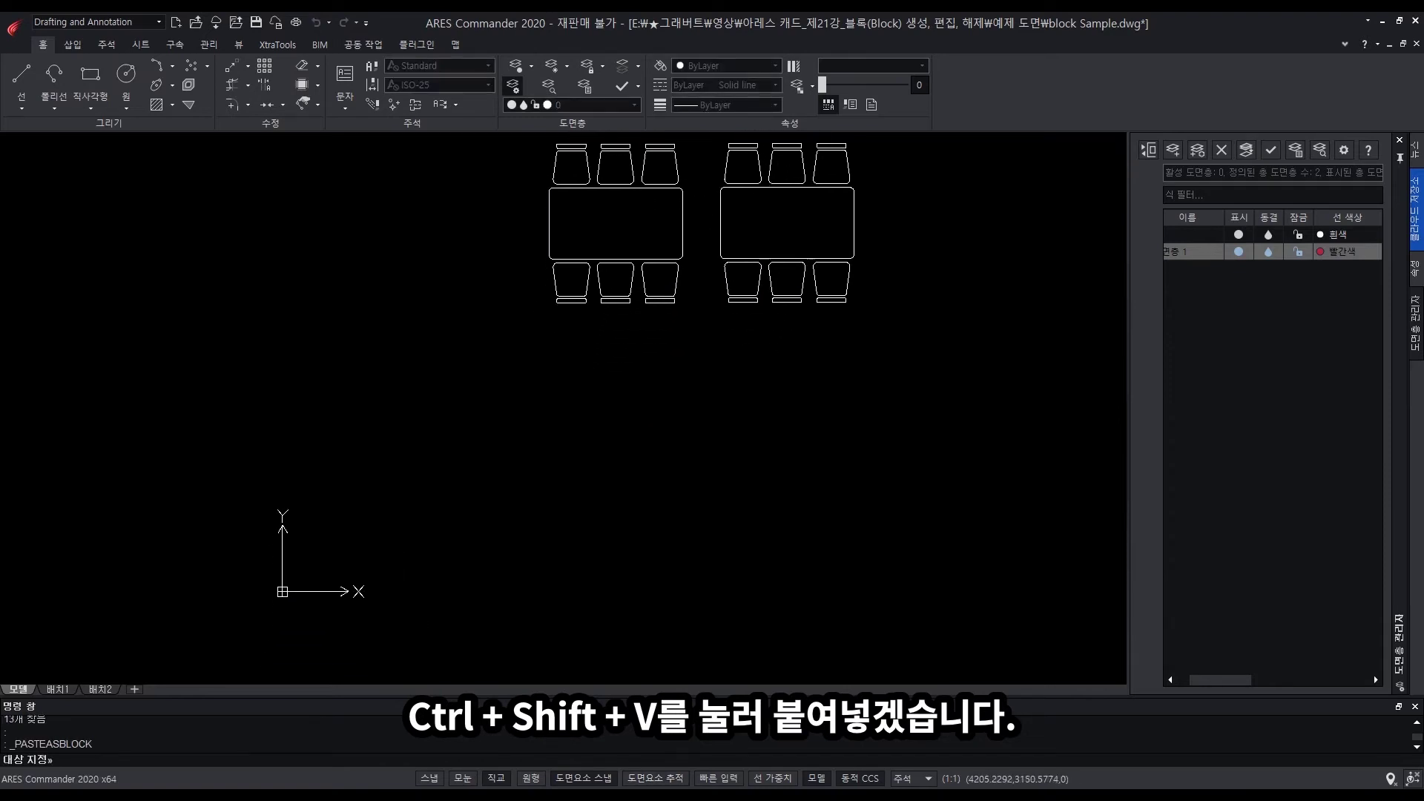
left_click(550, 496)
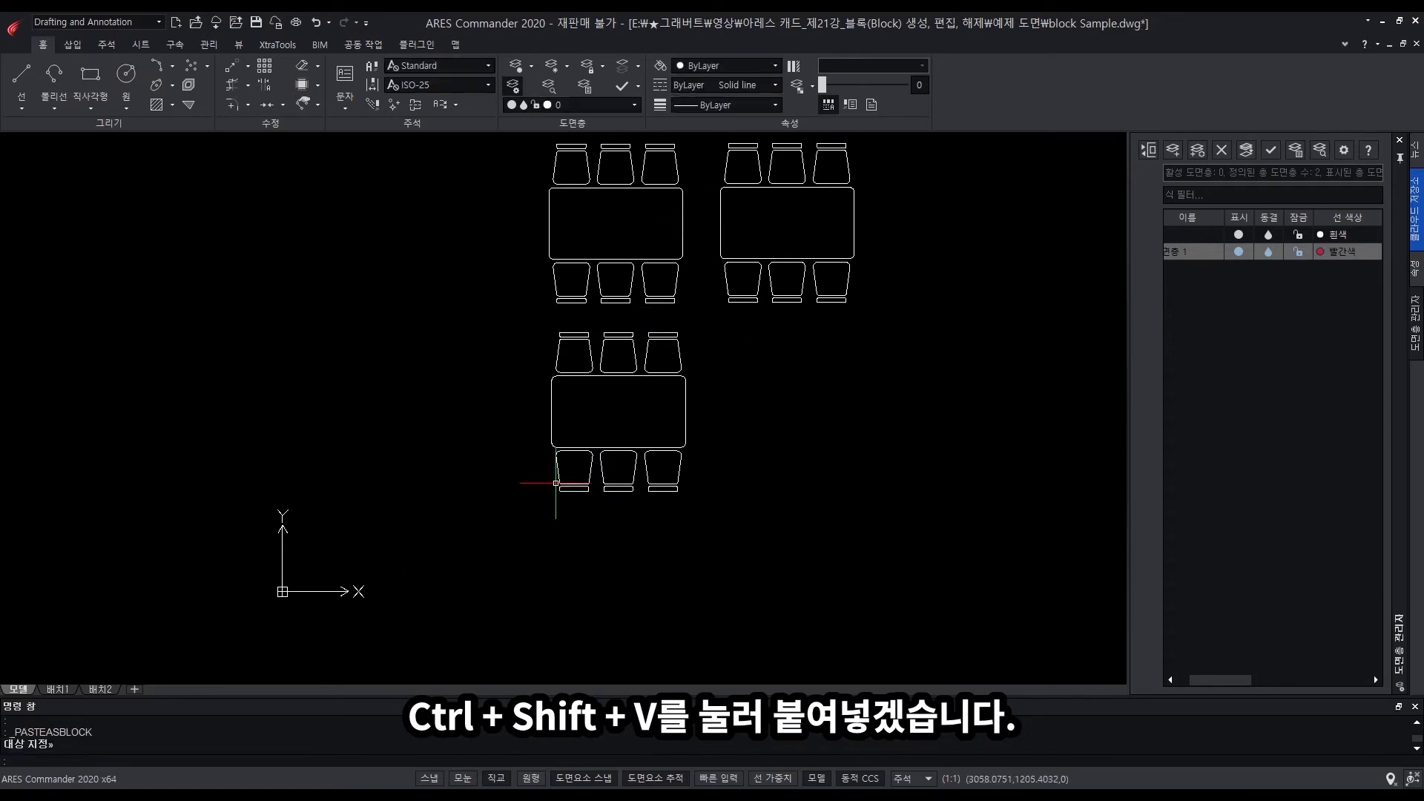
- Inspect the pasted block below Sample A to see how it is grouped and where its insertion point lies
middle_click_drag(691, 310, 681, 346)
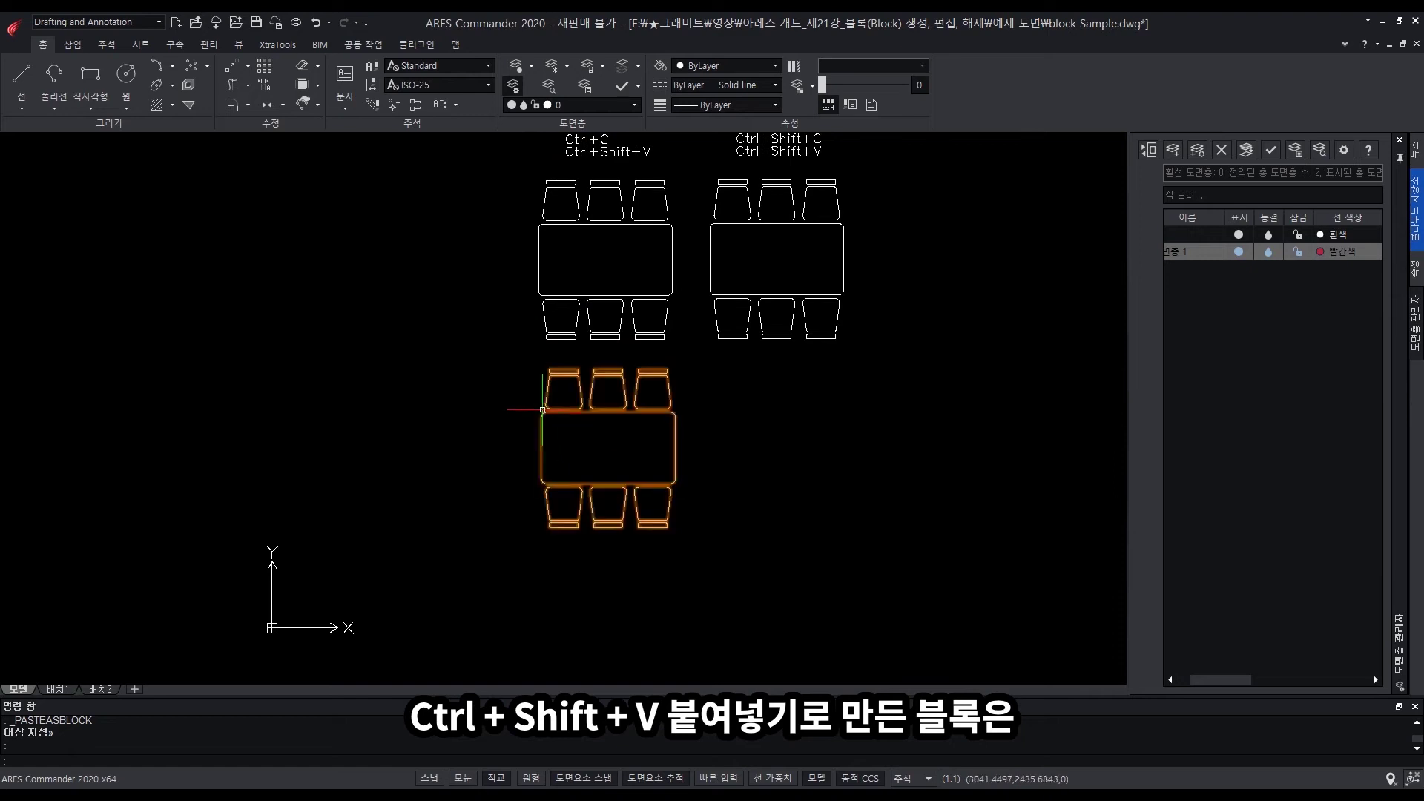
left_click(544, 413)
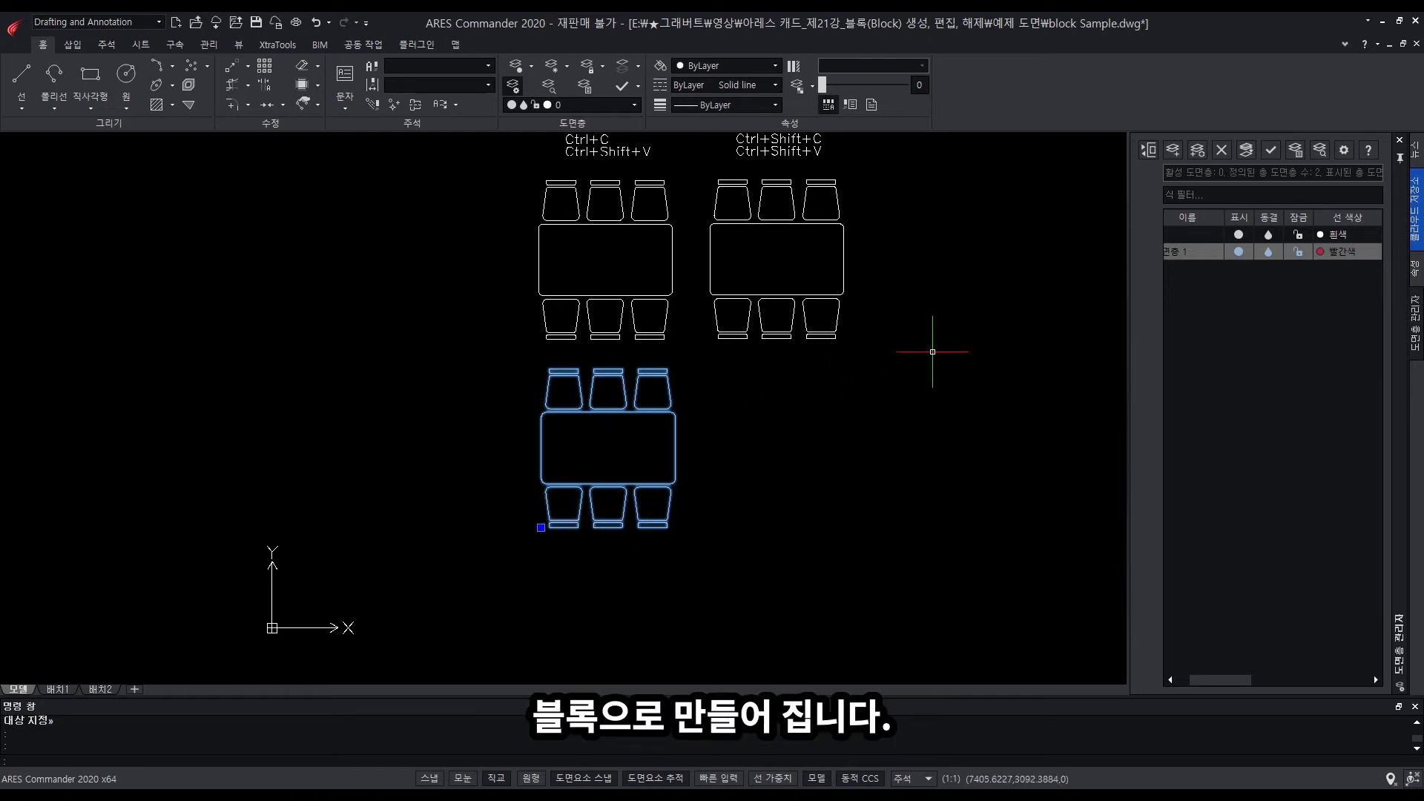
key("Escape")
- Copy the Sample B table and chairs with a reference point at the centre of the table
middle_click_drag(954, 286, 903, 340)
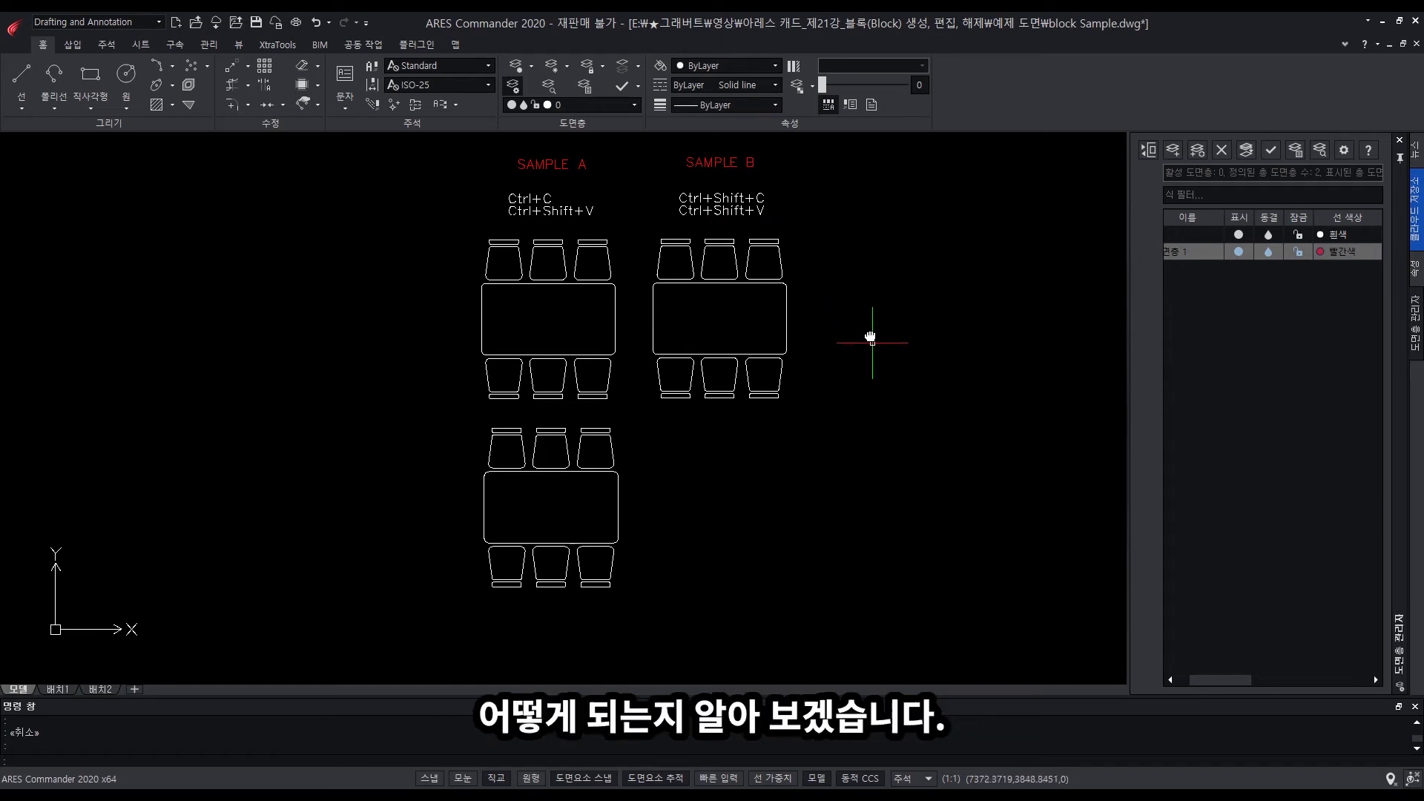
middle_click_drag(871, 338, 875, 313)
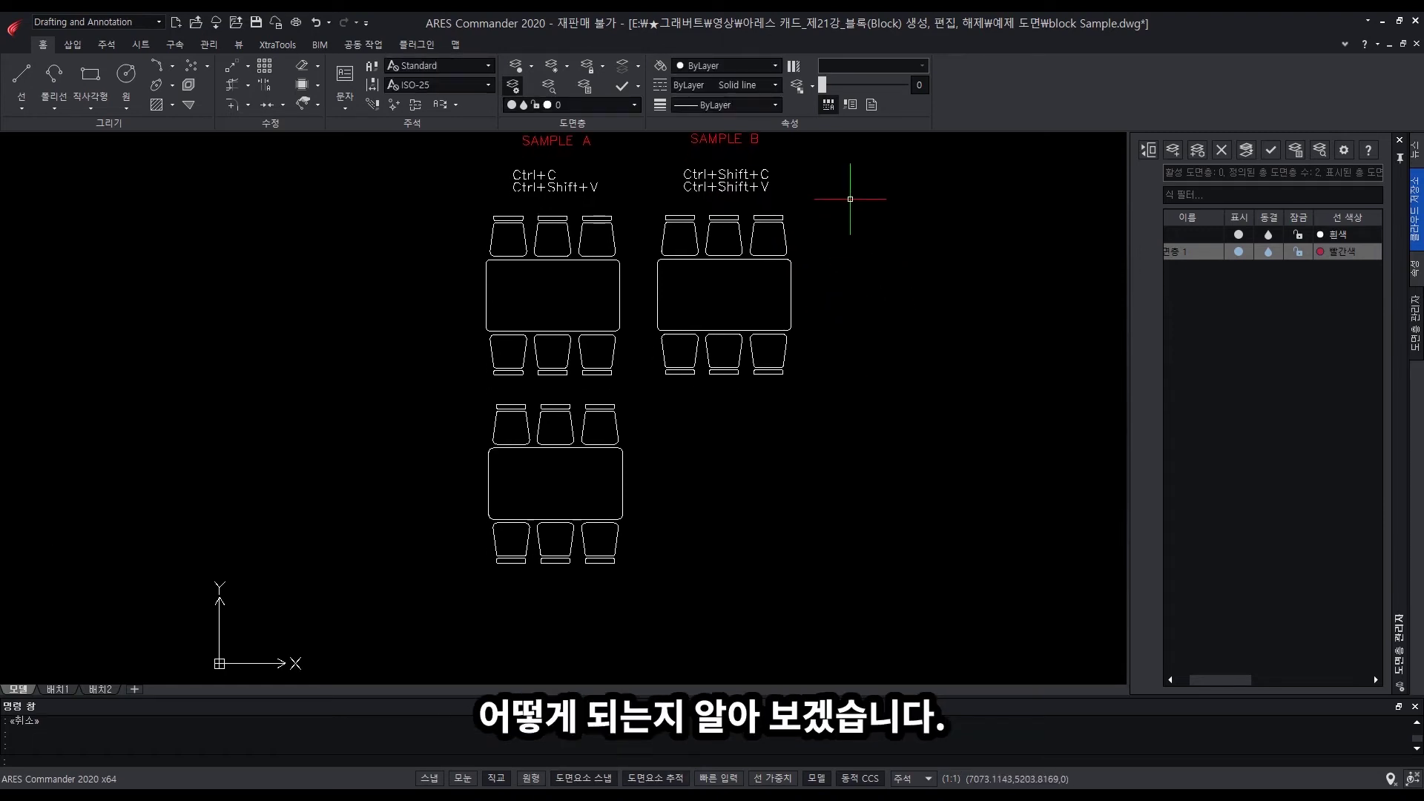
left_click(850, 199)
left_click(653, 387)
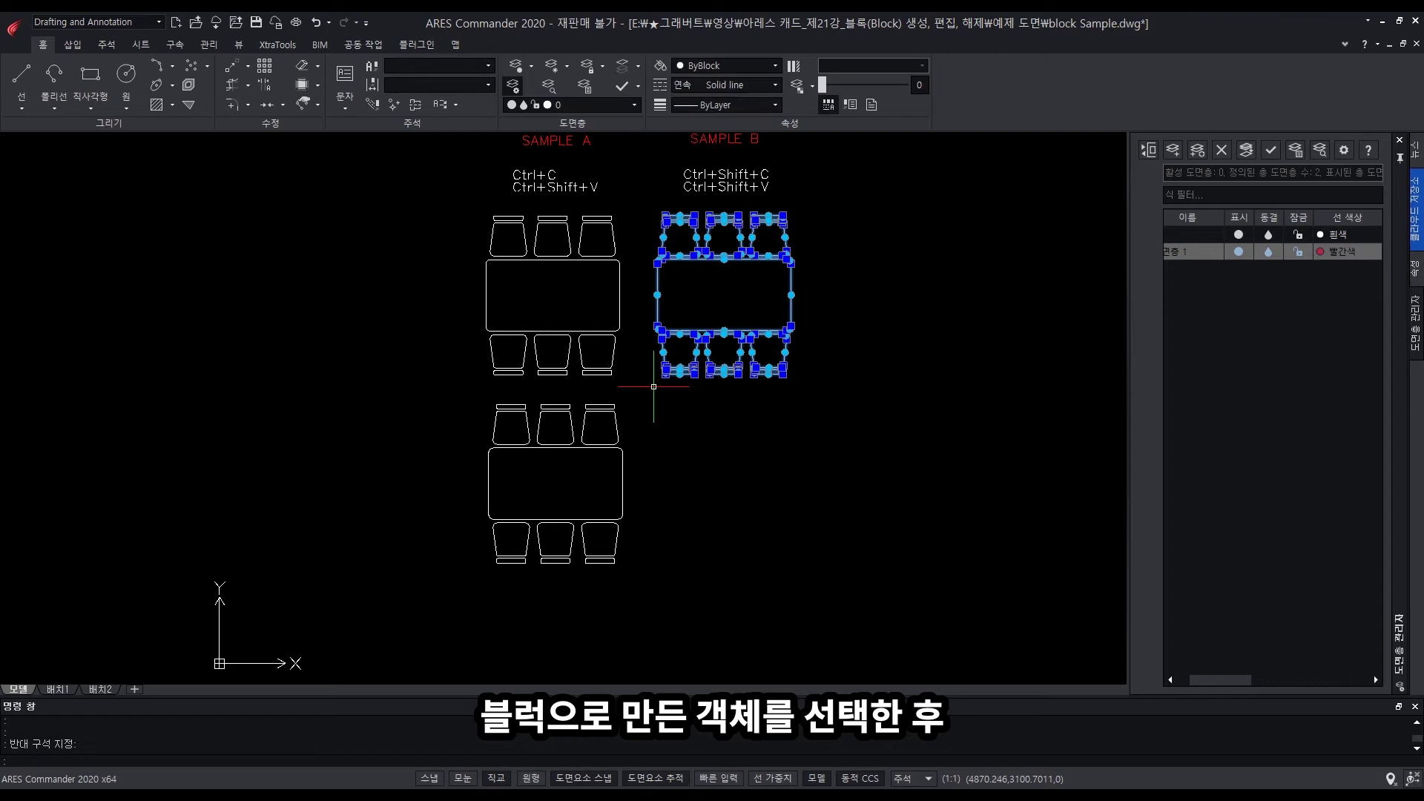
key("ctrl+shift+c")
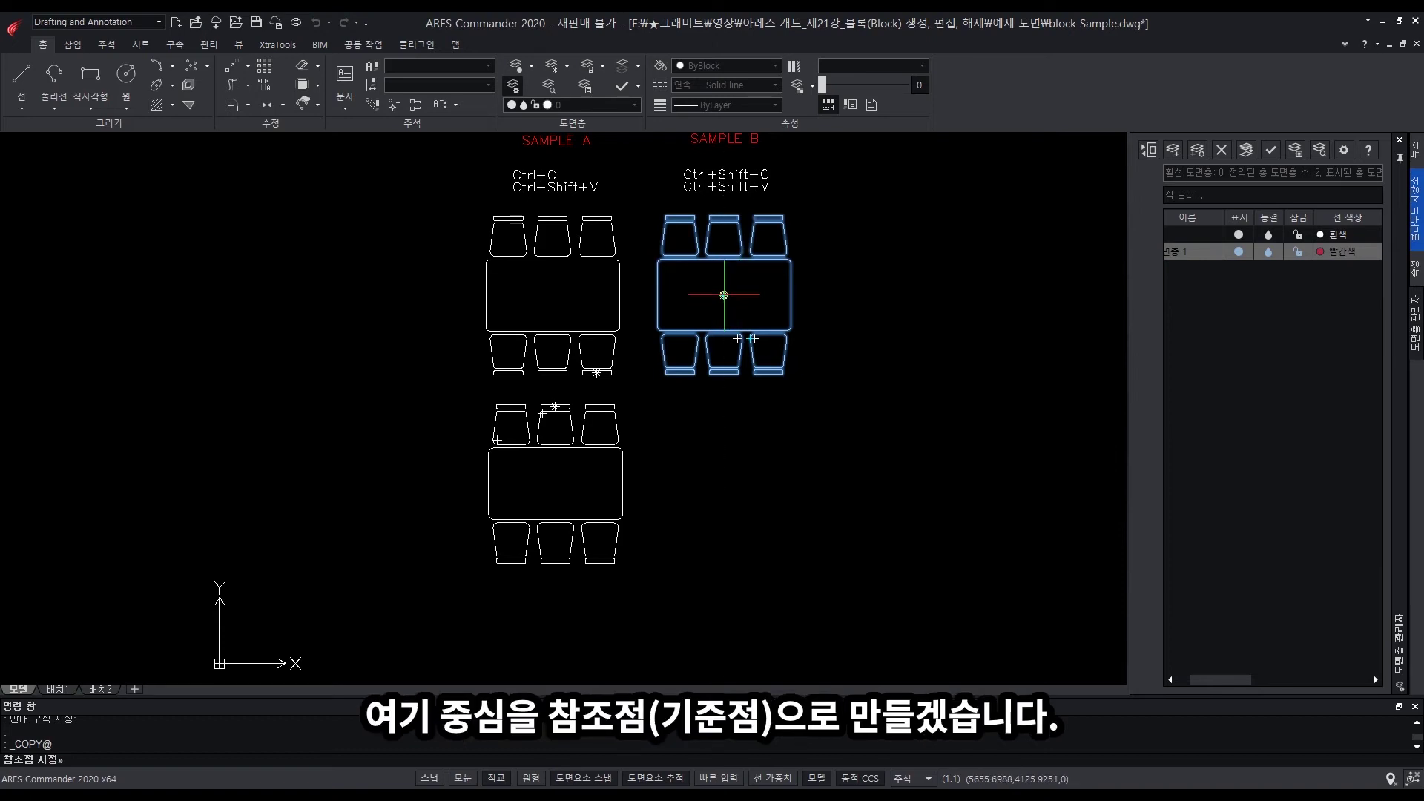
left_click(724, 295)
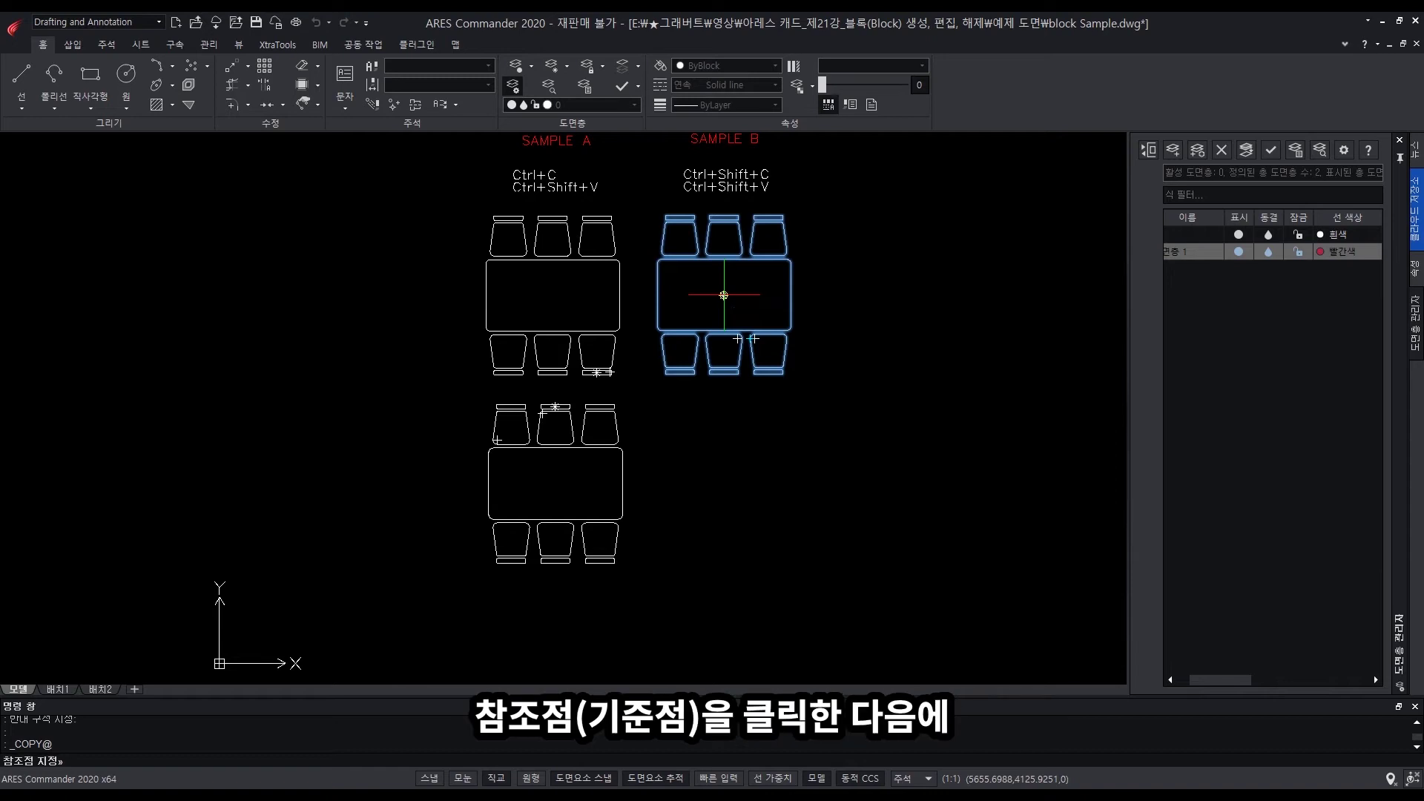
- Paste the copied Sample B set as a block directly below the original
middle_click_drag(848, 364, 857, 331)
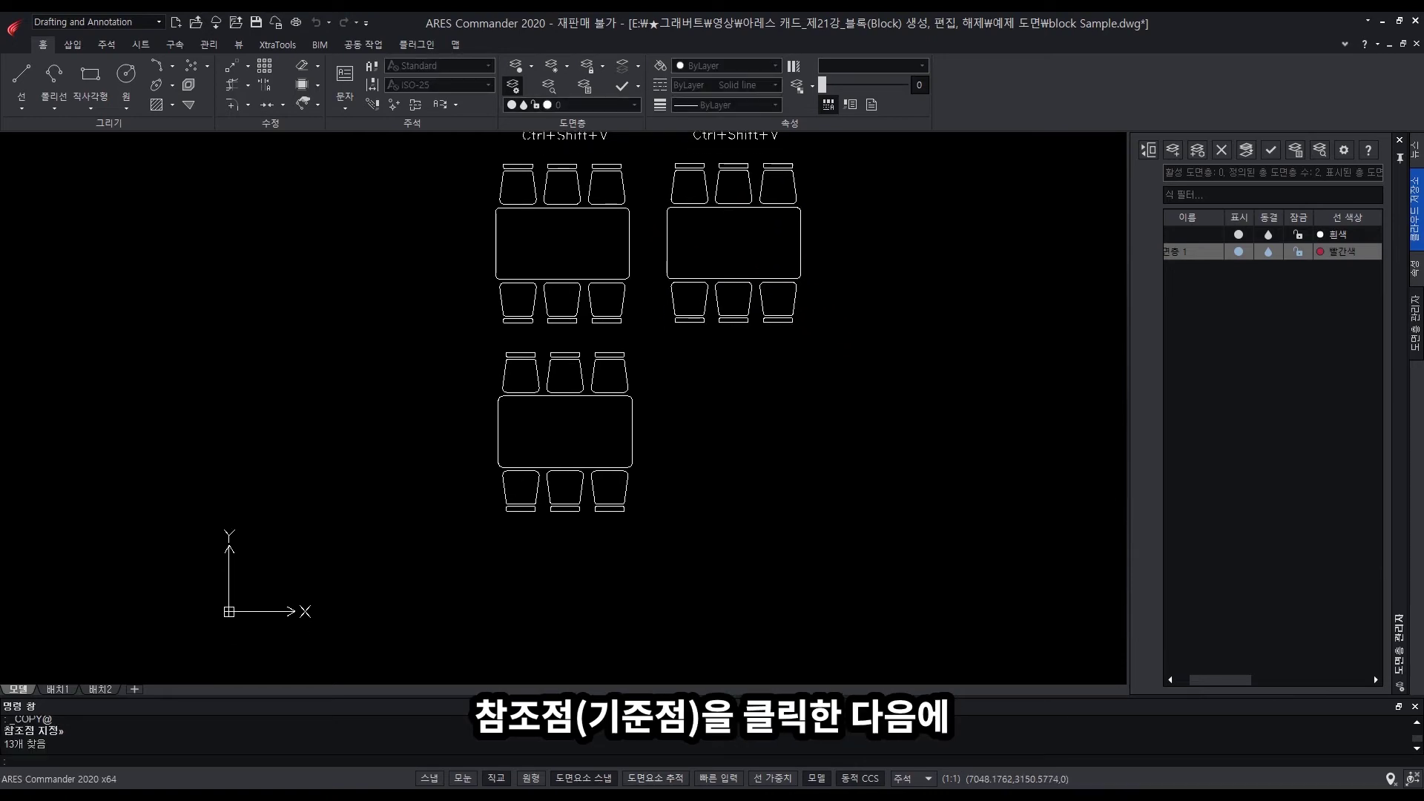
key("ctrl+shift+v")
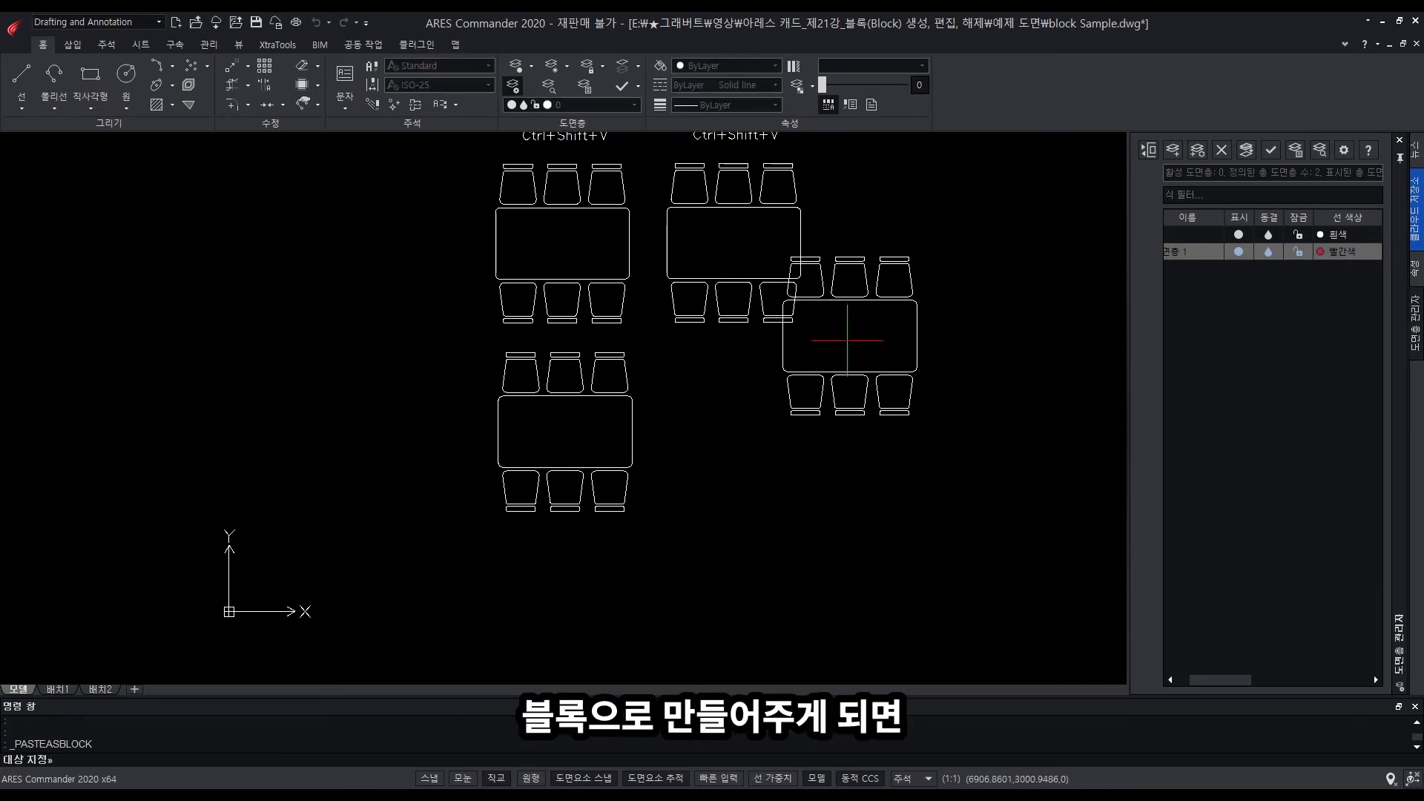
left_click(735, 427)
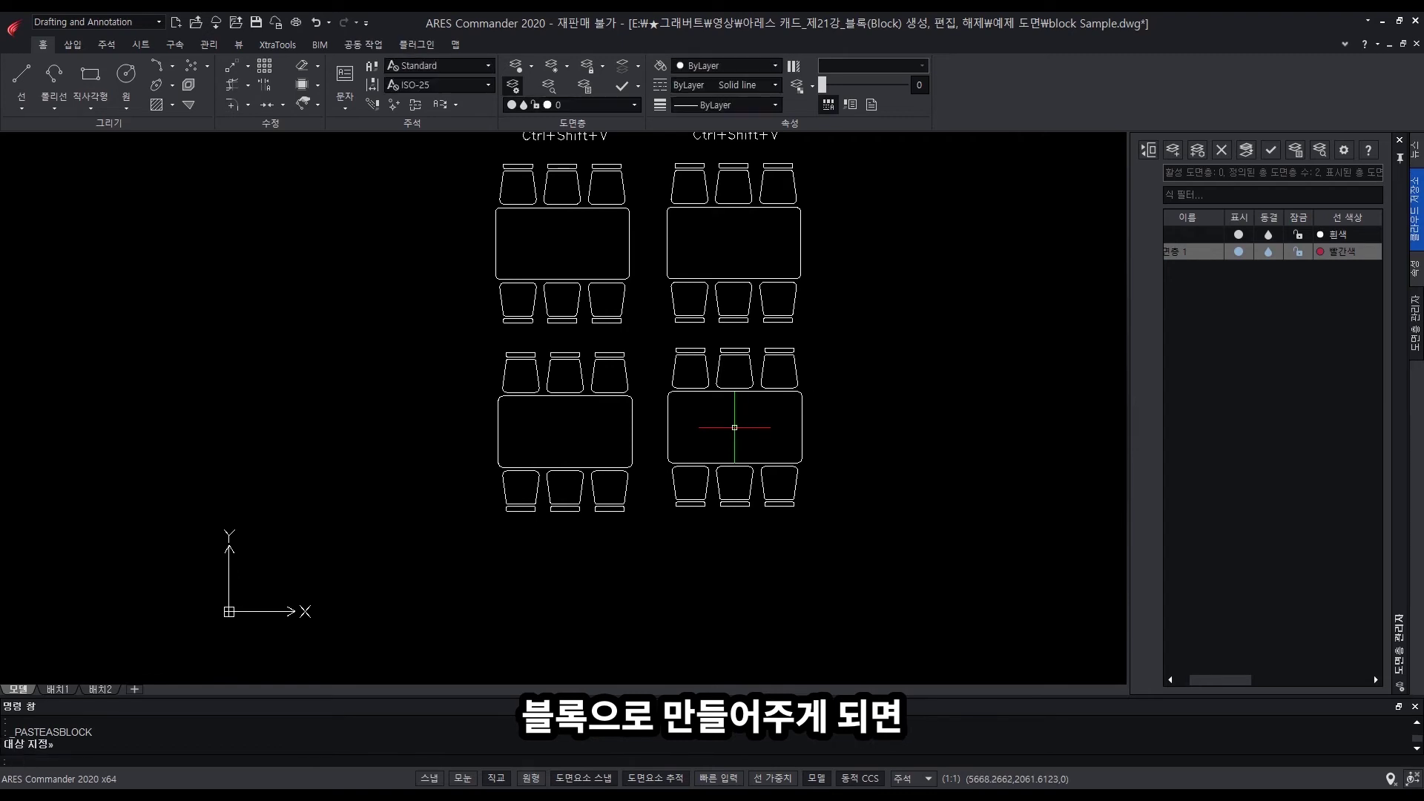
- Inspect the pasted block below Sample B to see where its insertion point lies
left_click(830, 371)
left_click(780, 414)
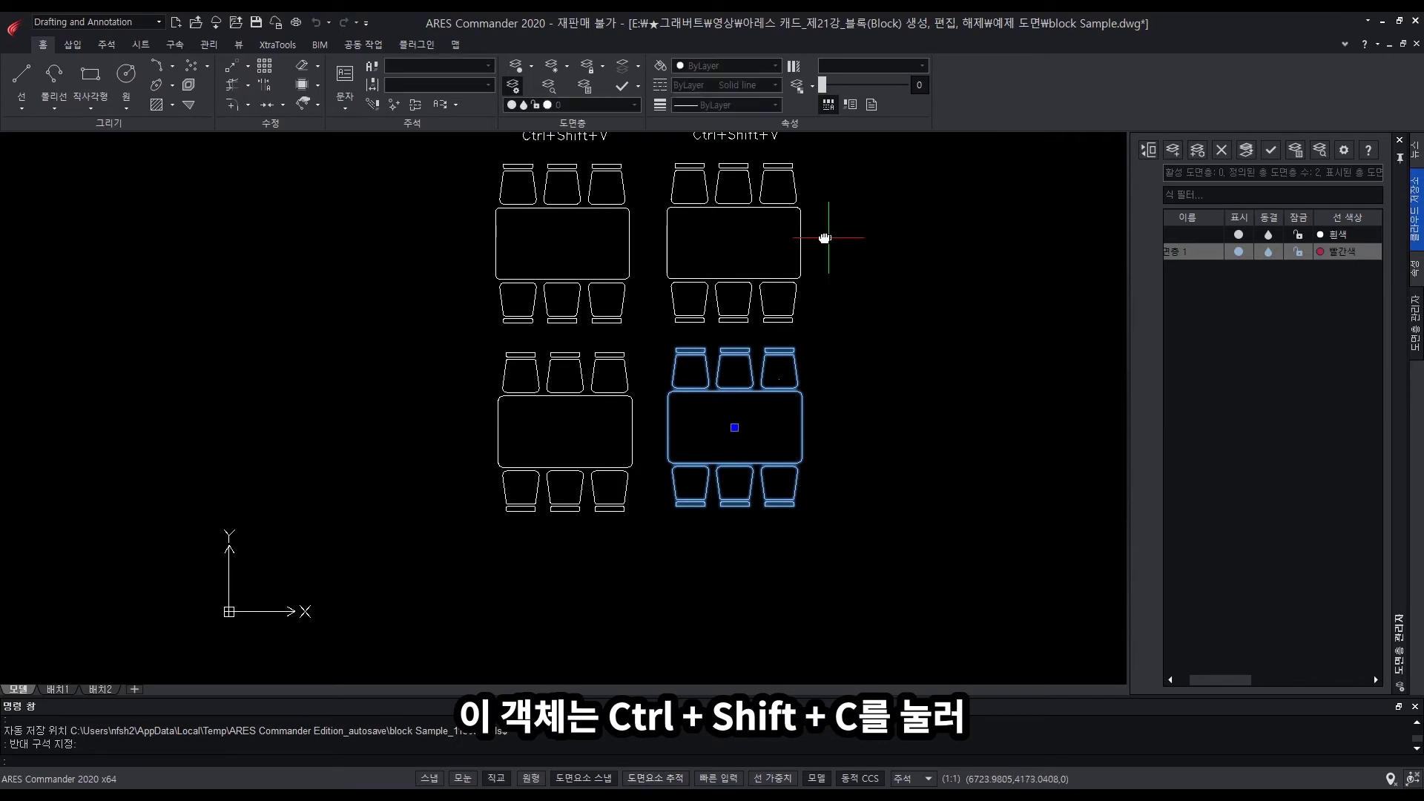
middle_click_drag(825, 238, 813, 275)
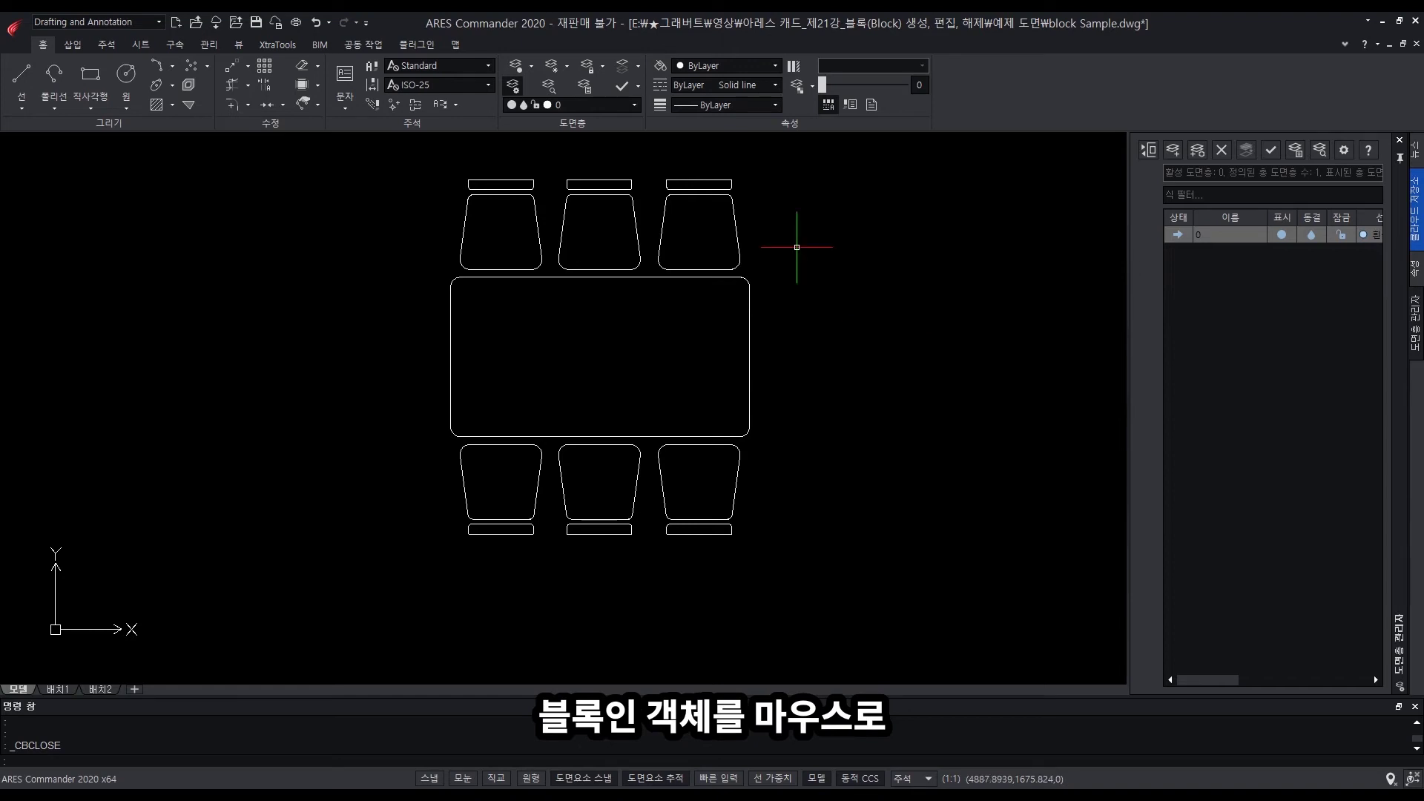
- Open the table-and-chairs block in the block editor
left_click(721, 278)
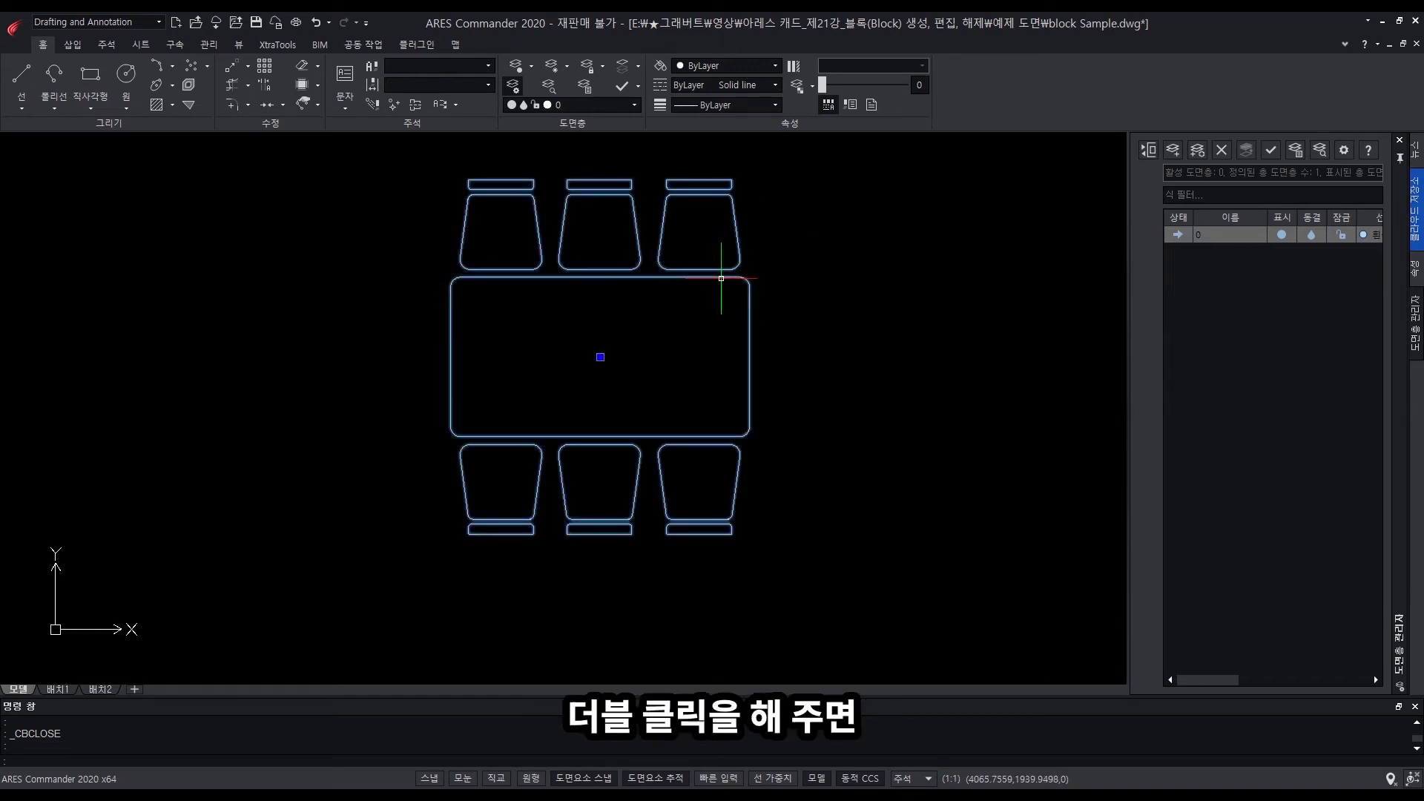
double_click(721, 278)
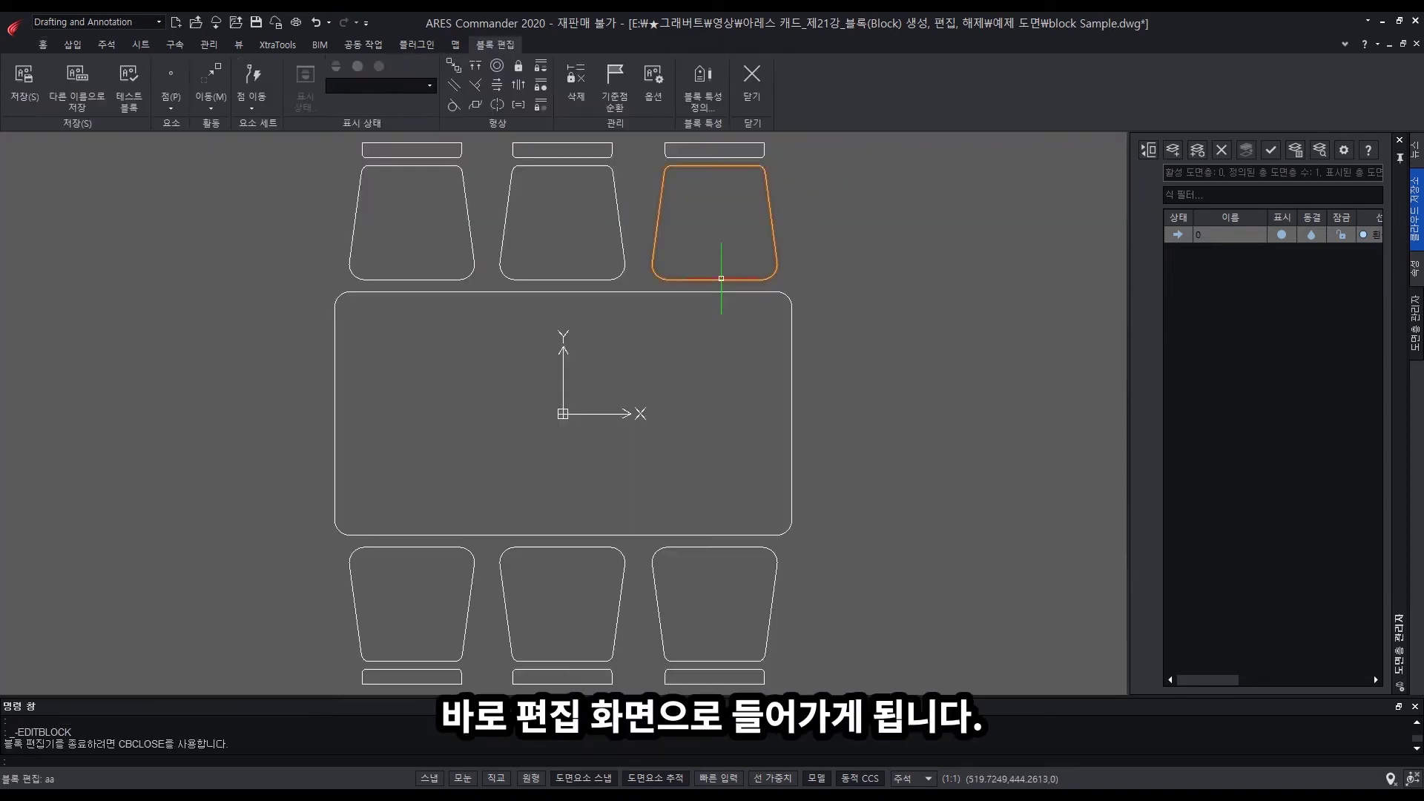
scroll(721, 278, "down", 2)
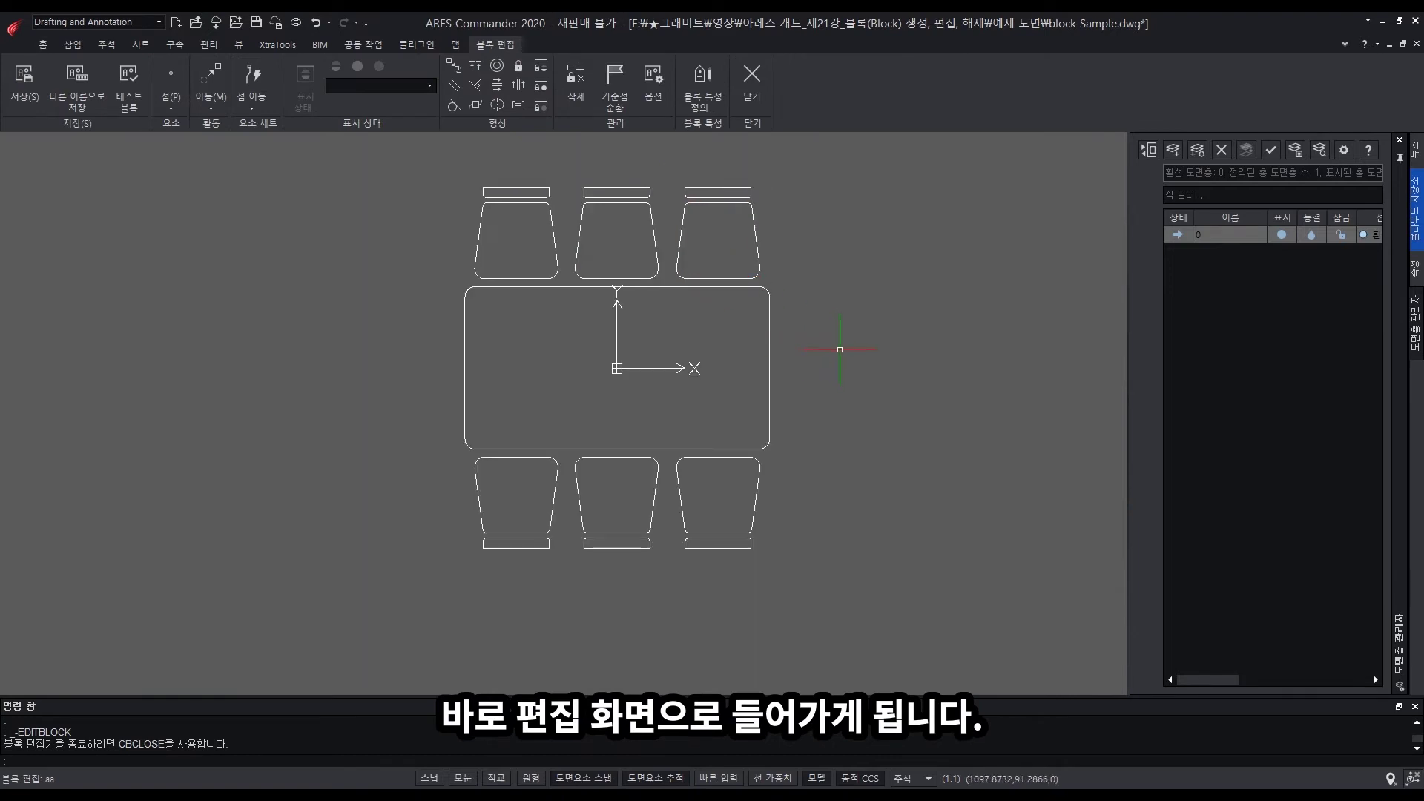
middle_click_drag(839, 359, 840, 344)
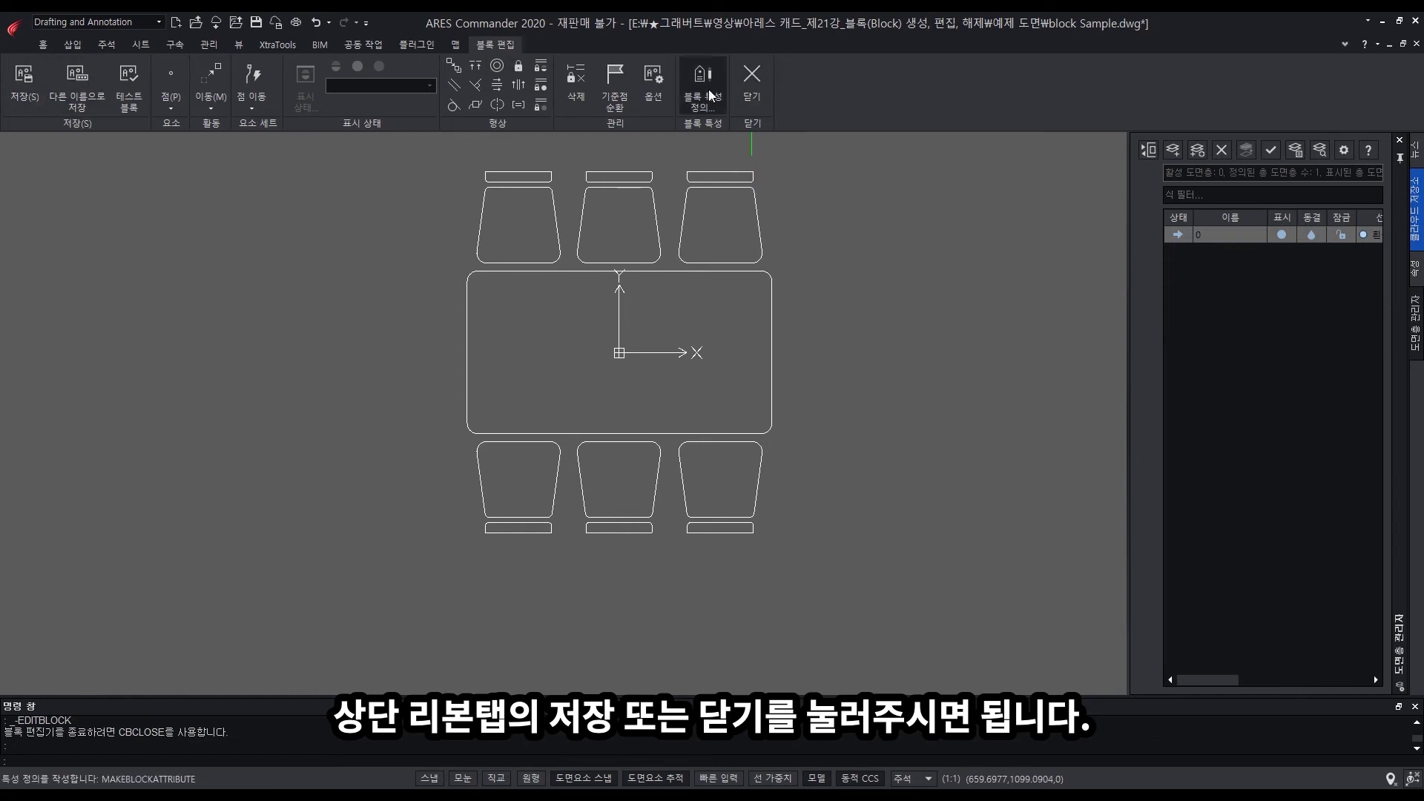
- Look over the block's geometry and close the block editor without changing anything
middle_click_drag(866, 272, 865, 283)
scroll(865, 283, "down", 2)
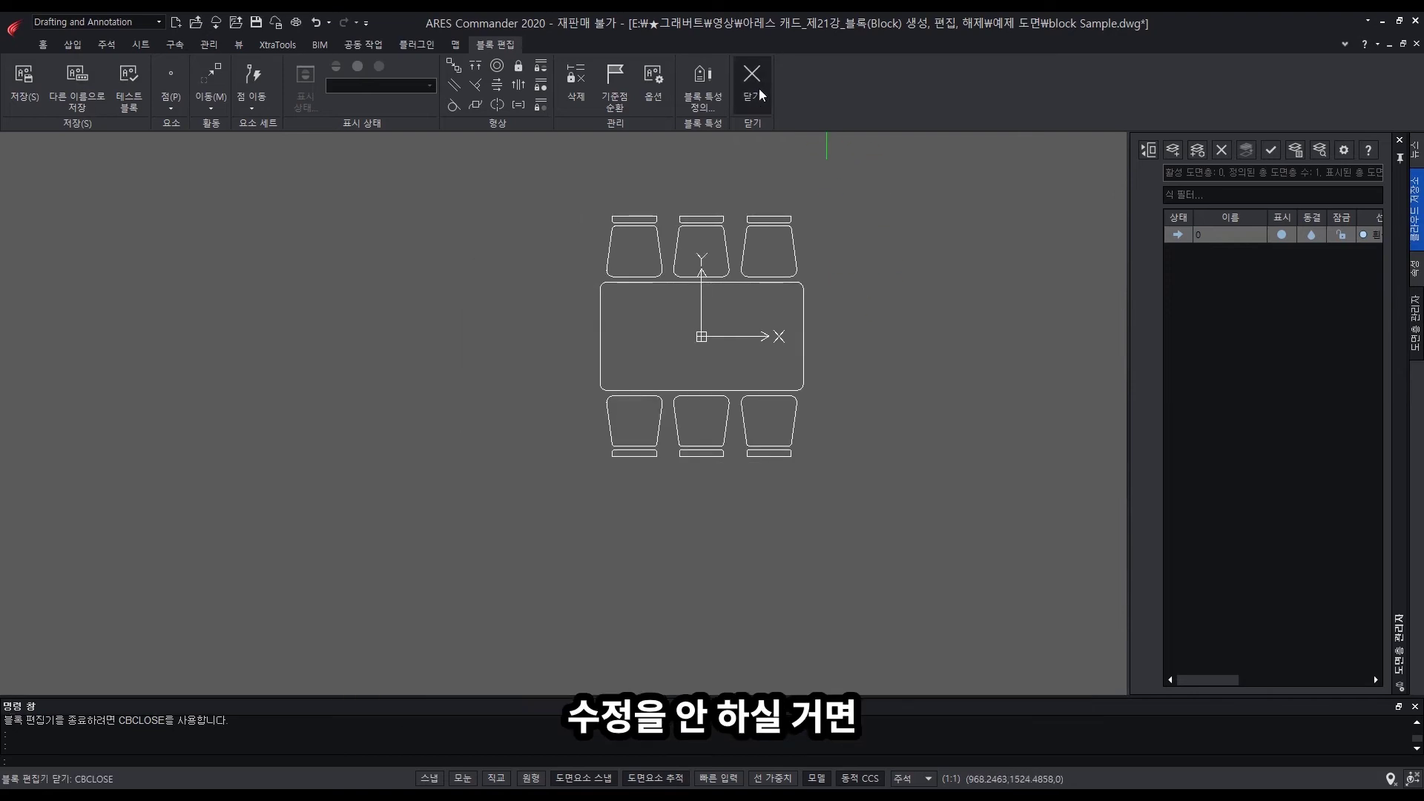
middle_click_drag(842, 225, 802, 232)
scroll(808, 234, "up", 2)
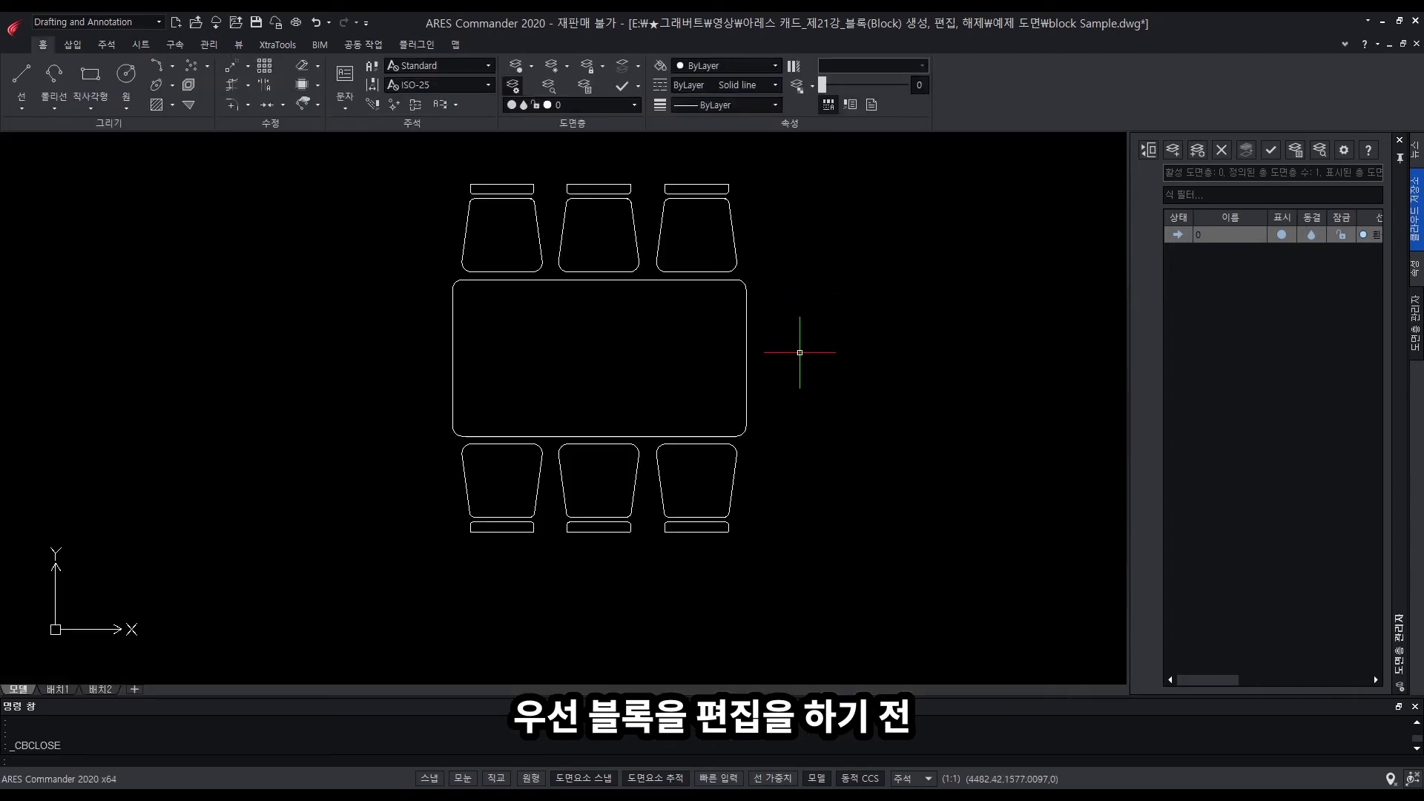
scroll(824, 323, "down", 1)
mouse_move(900, 339)
middle_mouse_down()
mouse_move(852, 321)
mouse_move(699, 312)
middle_mouse_up()
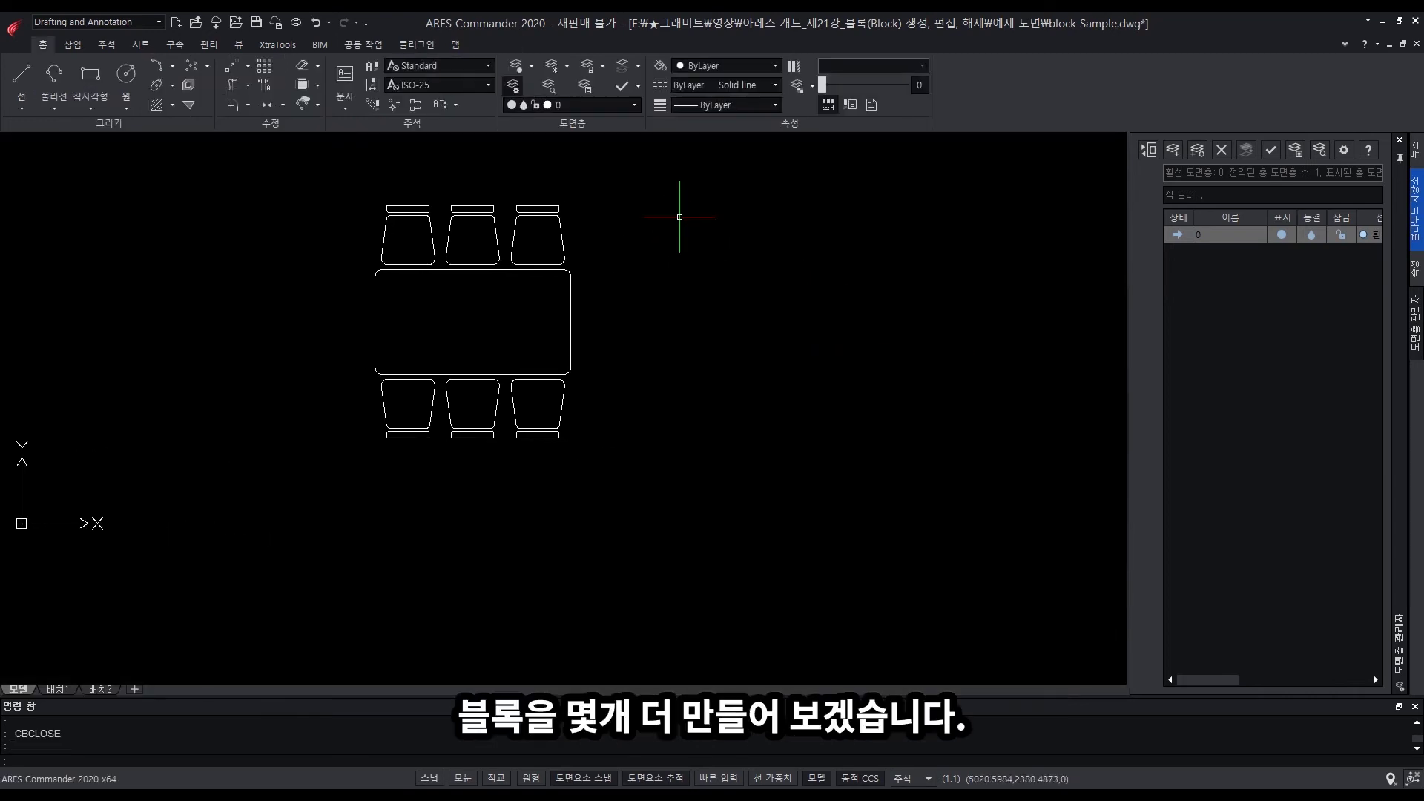
- Copy the table-and-chairs block and paste the copy directly to the right of the original
left_click(663, 178)
left_click(339, 458)
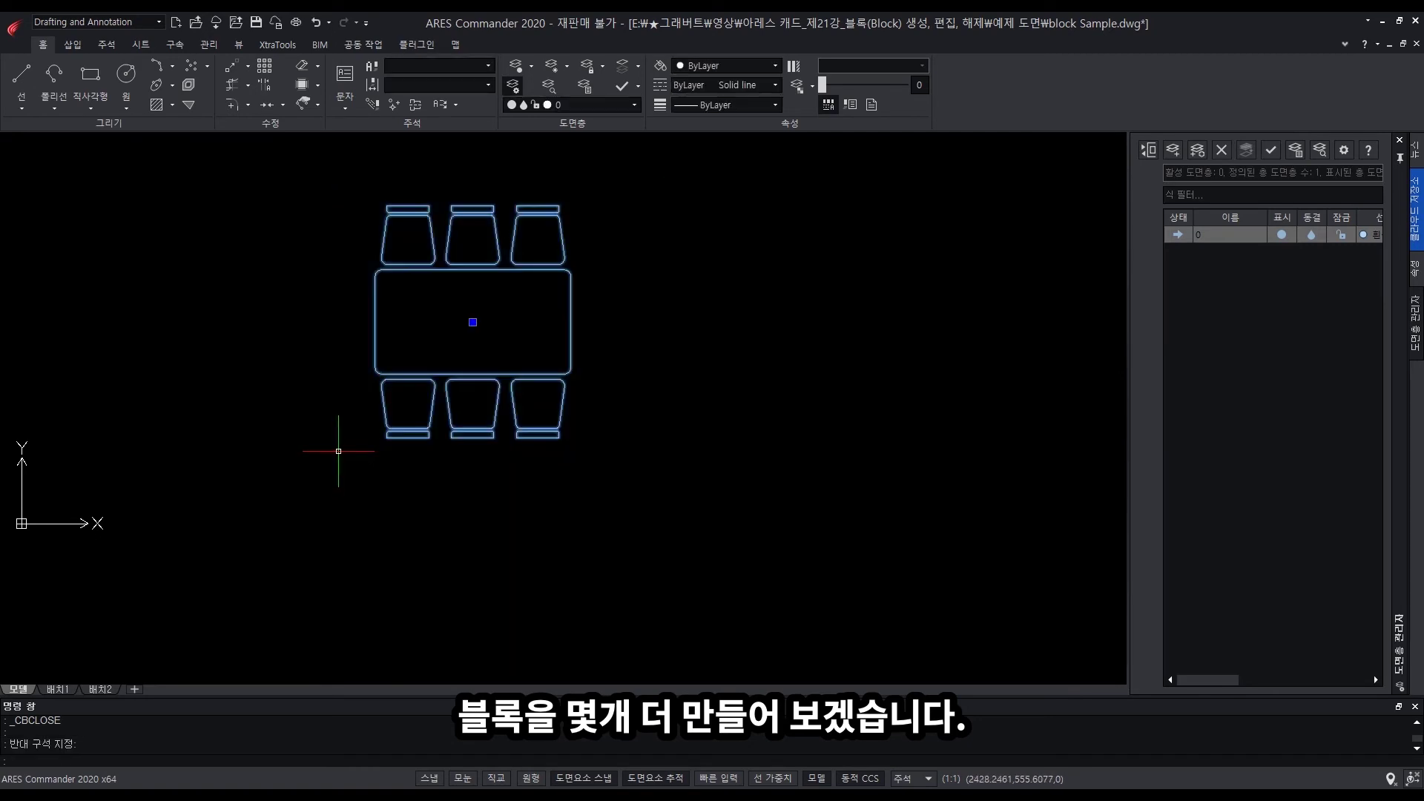
key("ctrl+c")
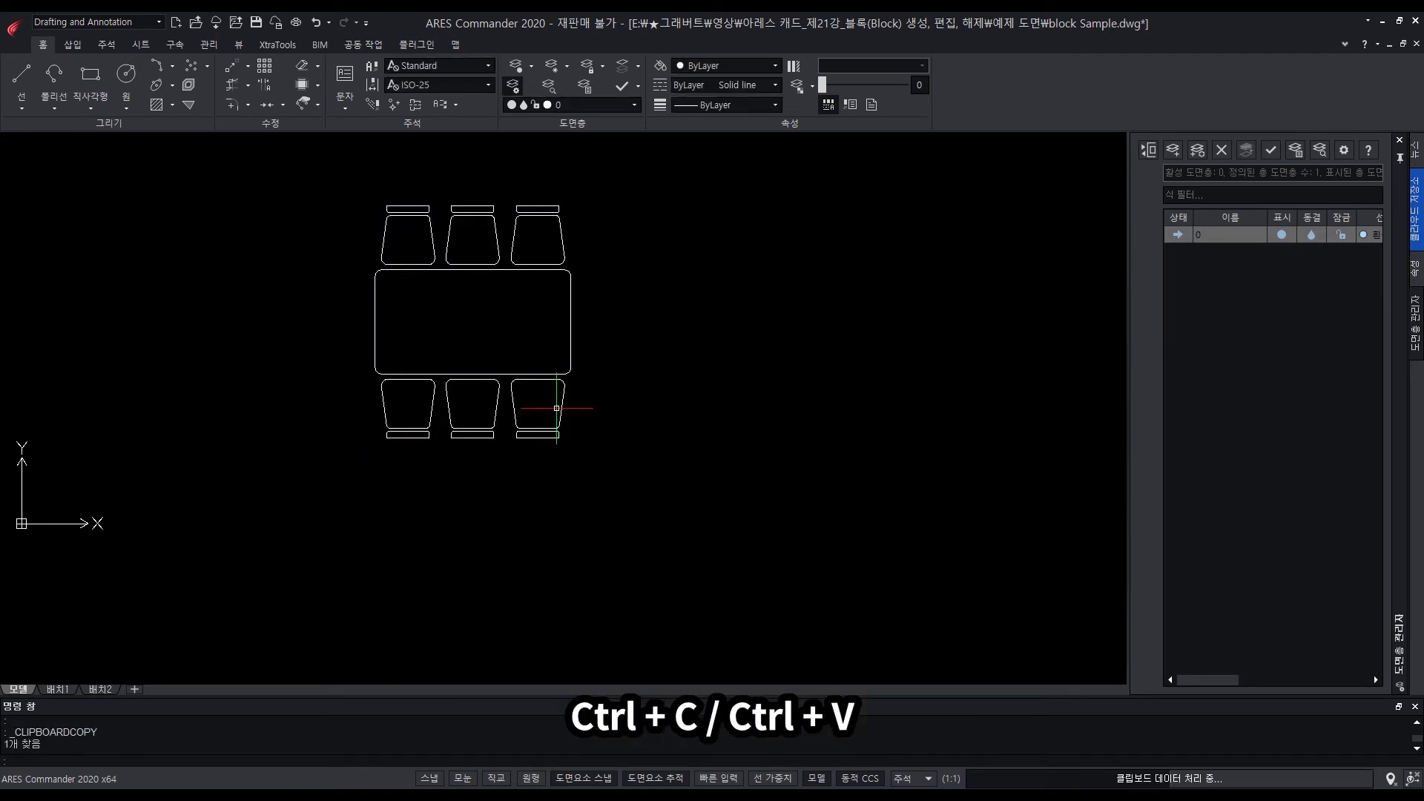
key("ctrl+v")
left_click(607, 438)
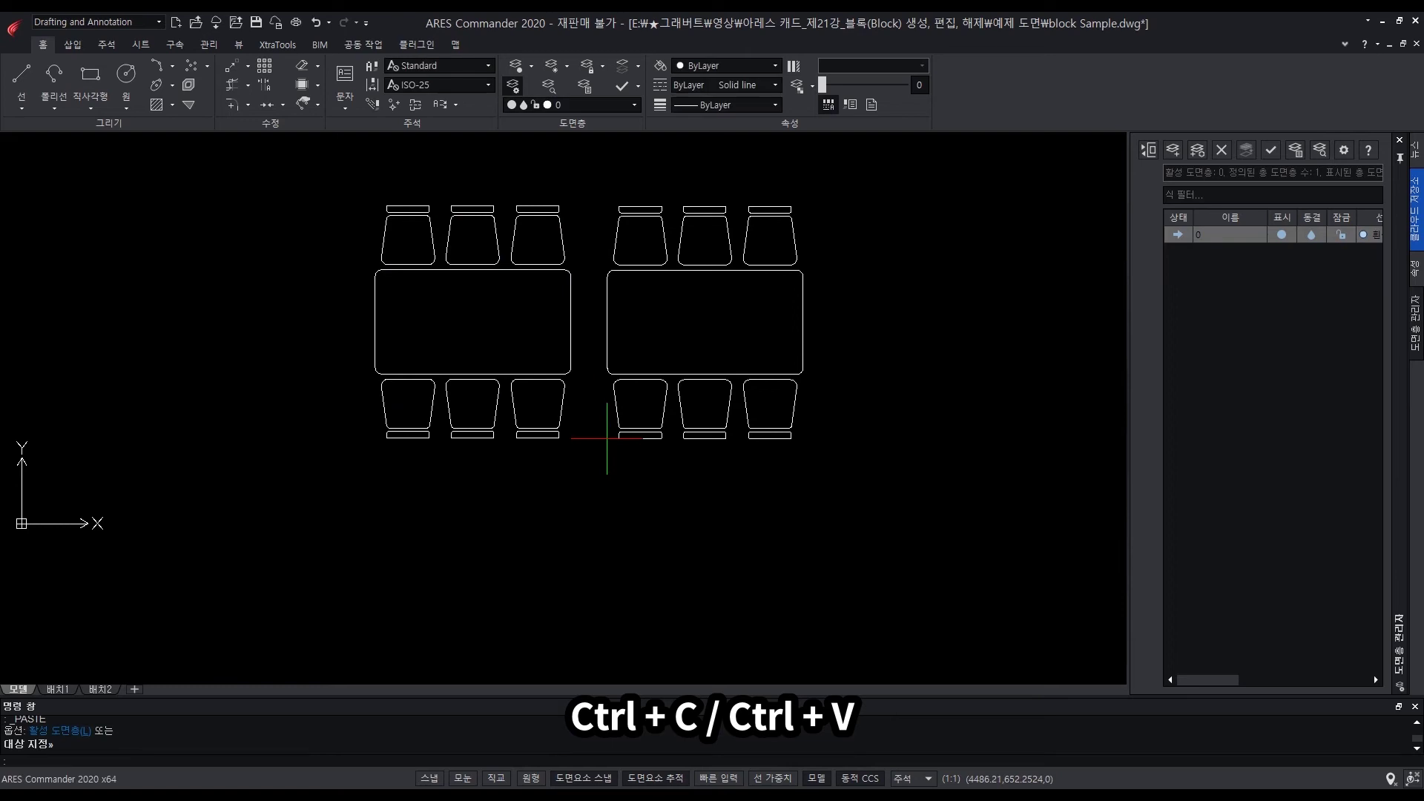
- Select the original and the pasted table set in turn to check that each is a single block
left_click(583, 274)
left_click(532, 320)
key("Escape")
left_click(881, 237)
left_click(770, 305)
key("Escape")
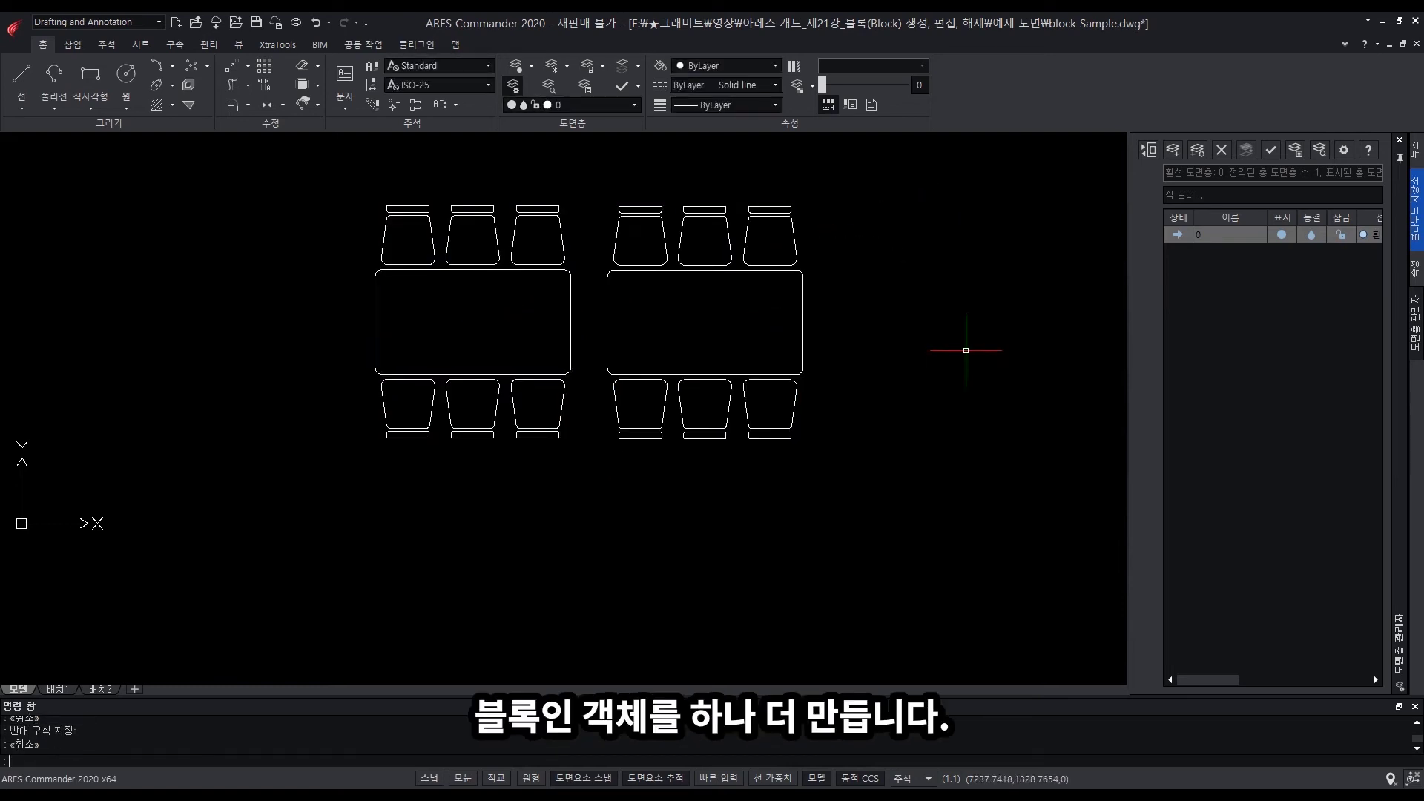
- Copy the second table-and-chairs block and paste it as a third set in the same row, to its right
middle_click_drag(963, 350, 804, 347)
left_click(734, 186)
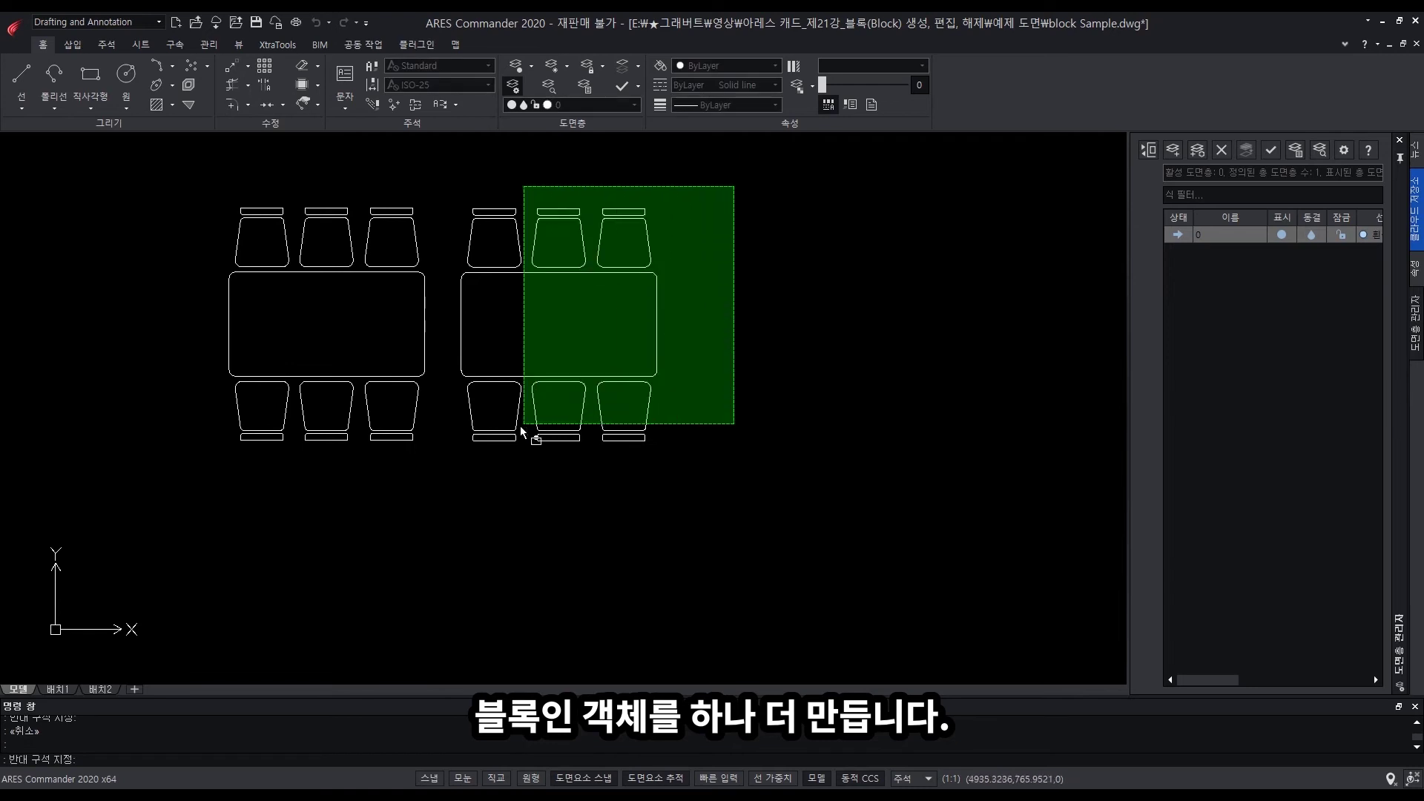
left_click(459, 458)
key("ctrl+c")
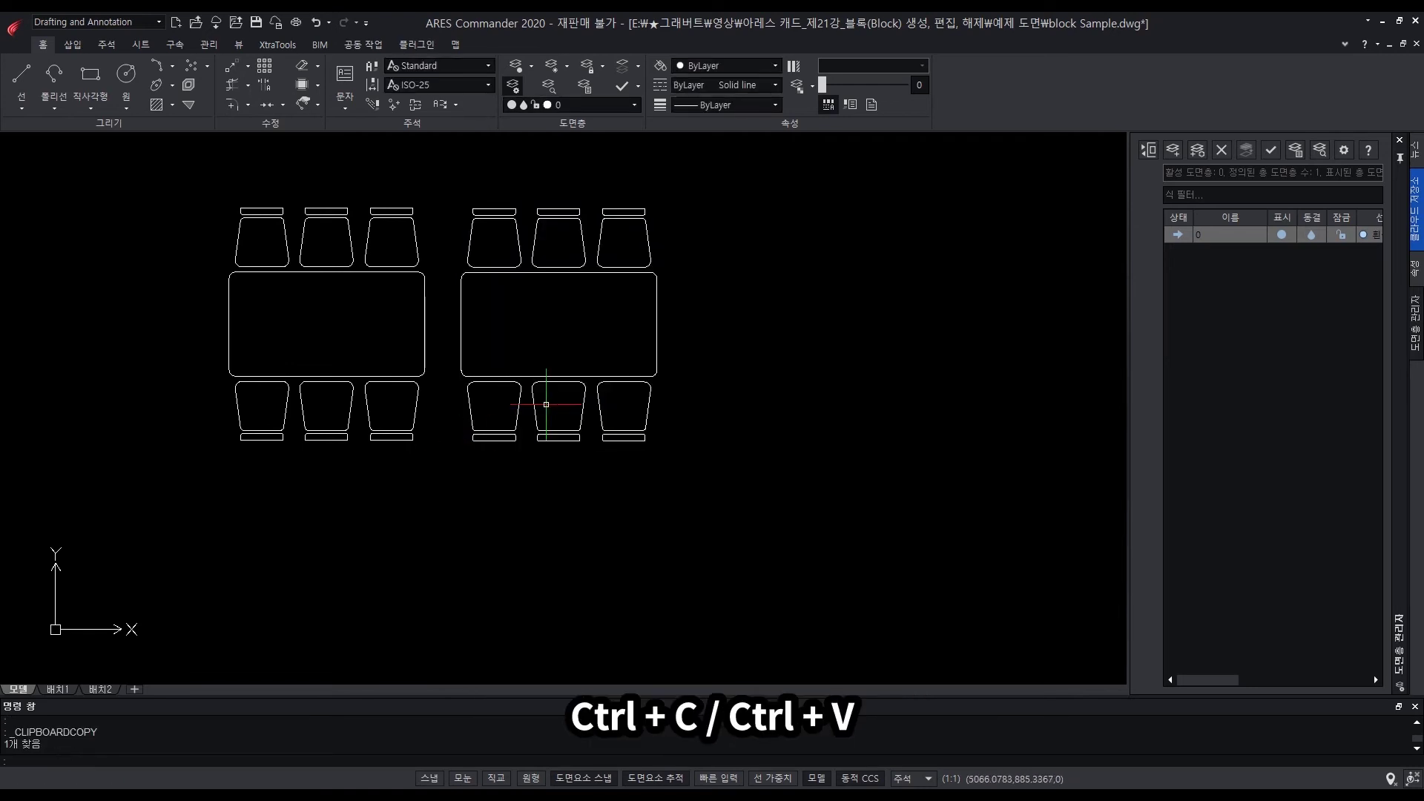
key("ctrl+v")
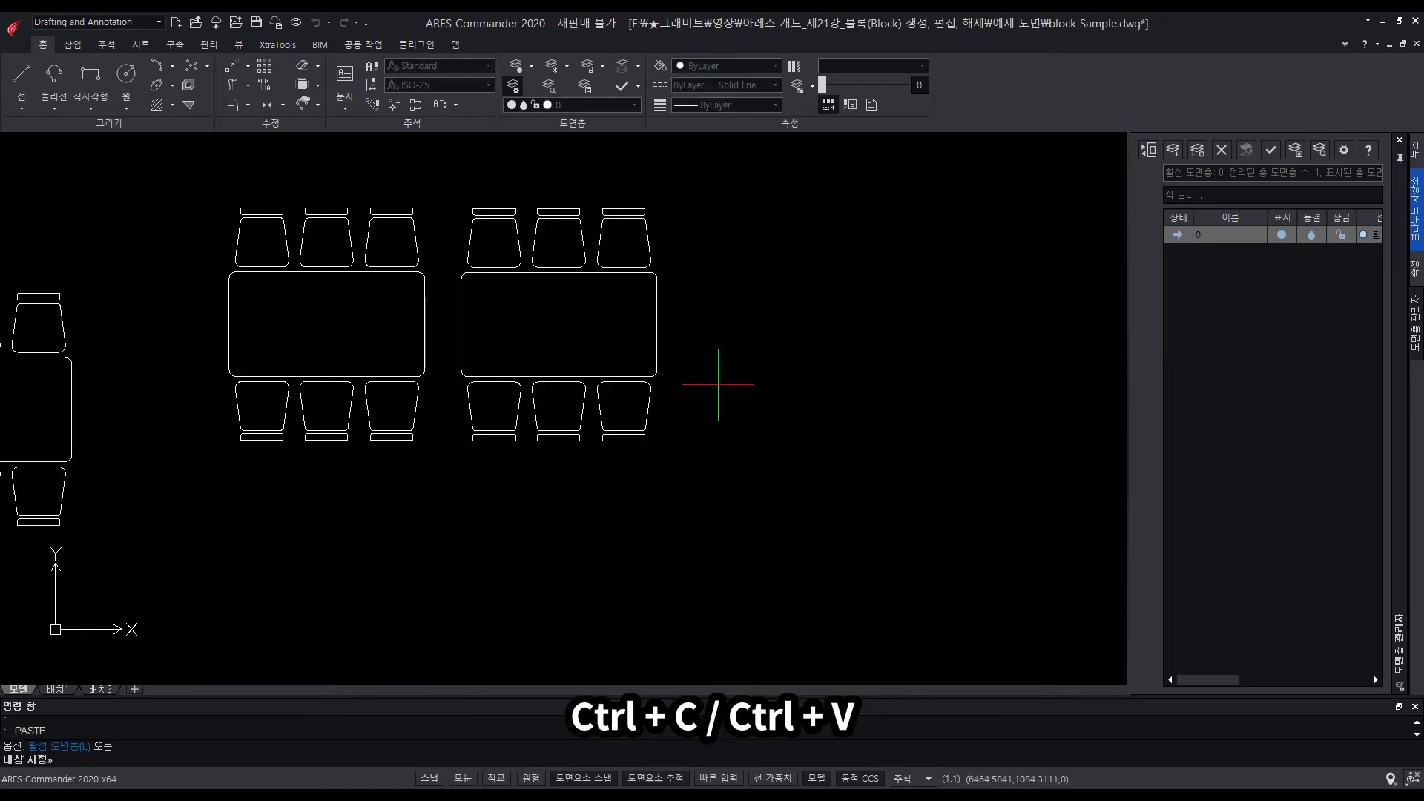
left_click(690, 440)
middle_click_drag(436, 367, 482, 379)
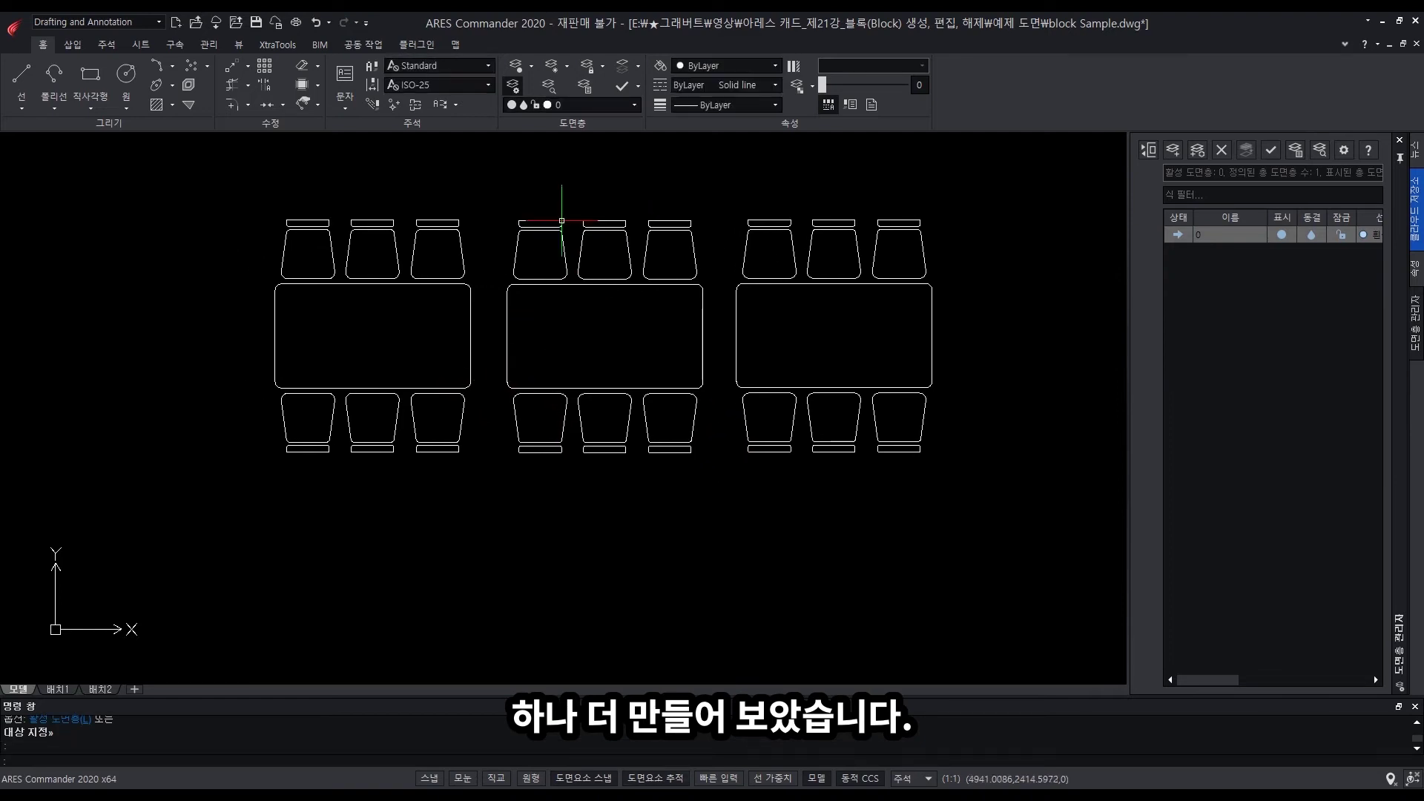
- Open the leftmost of the three table-and-chairs blocks in the block editor
left_click(498, 205)
left_click(438, 251)
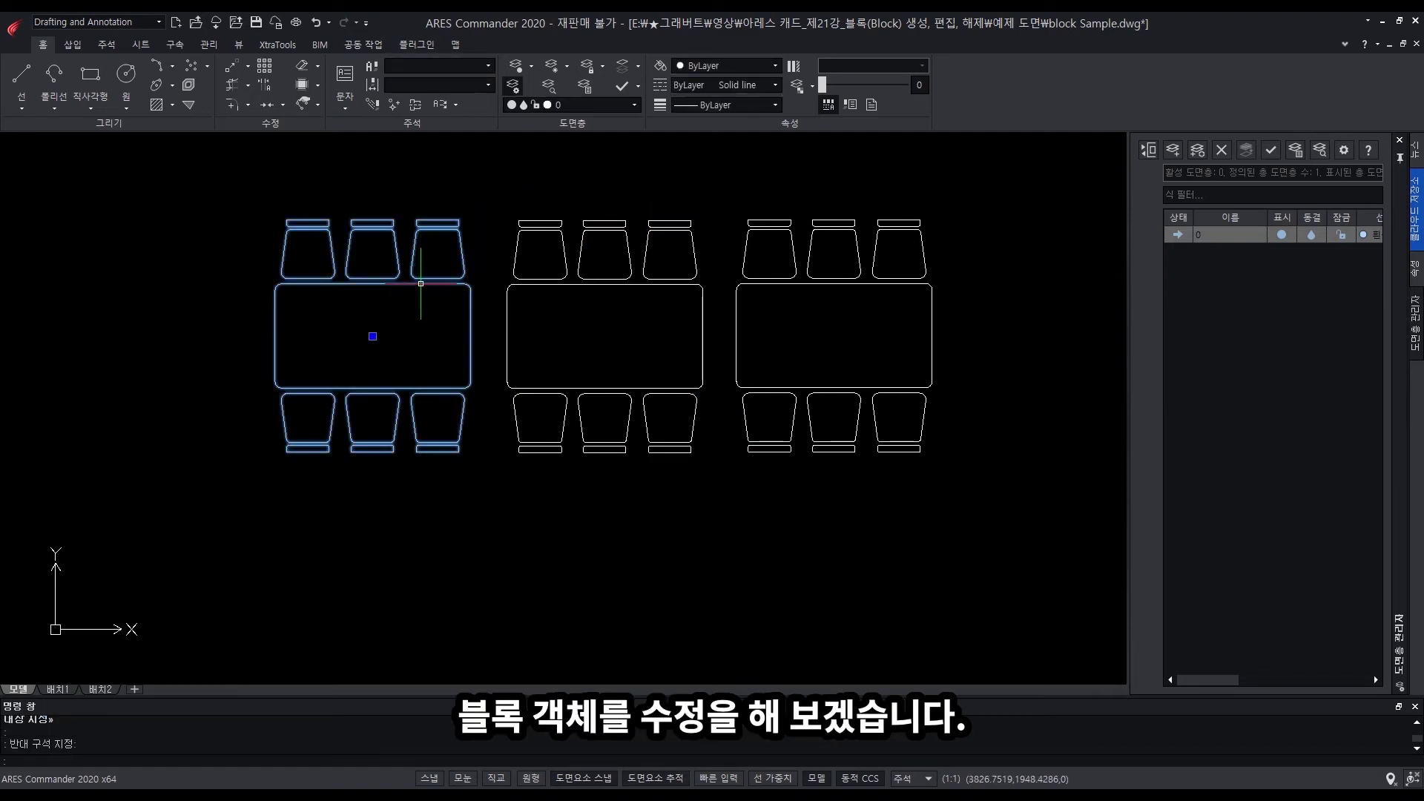
double_click(421, 284)
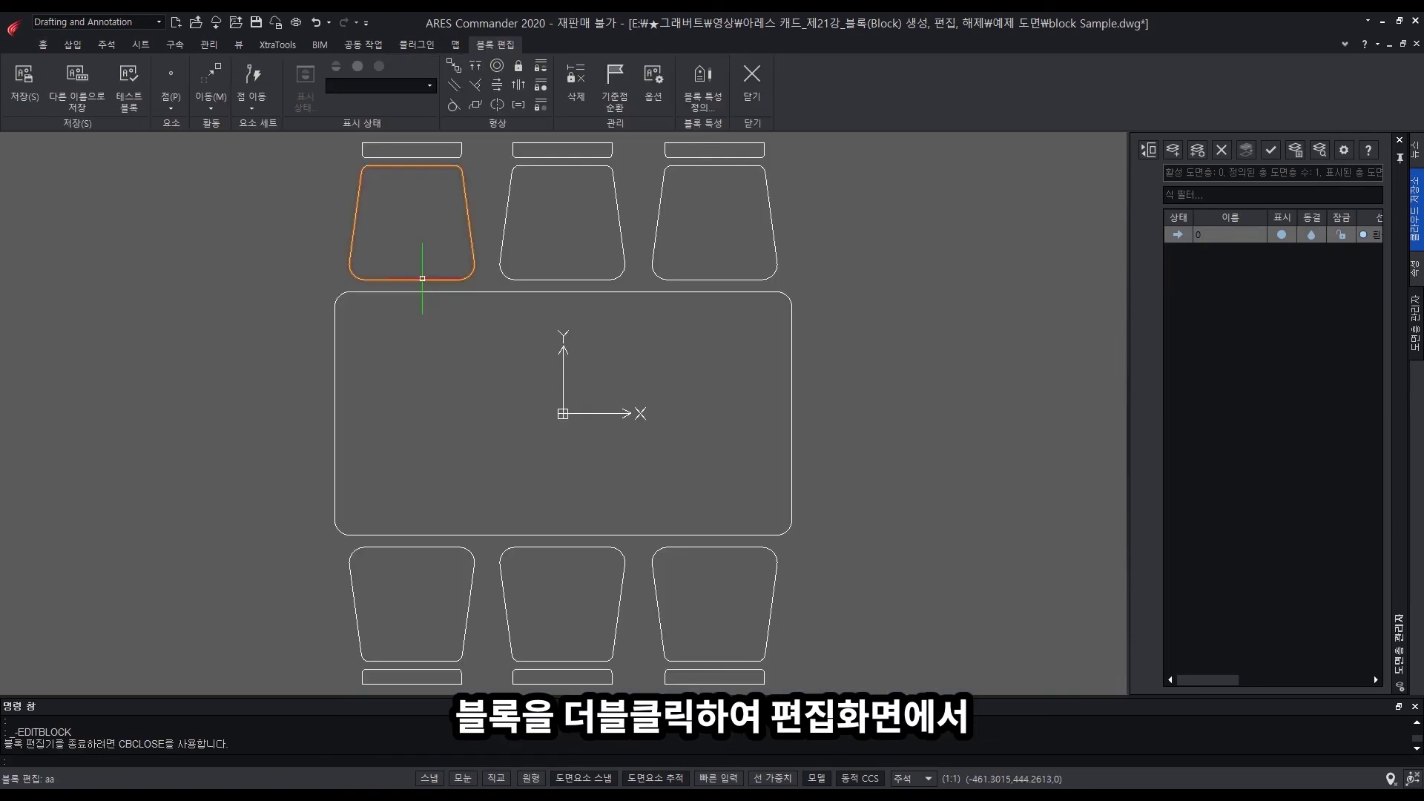
- Delete the upper-right chair, both seat and backrest, from the block
scroll(789, 213, "down", 2)
left_click(805, 166)
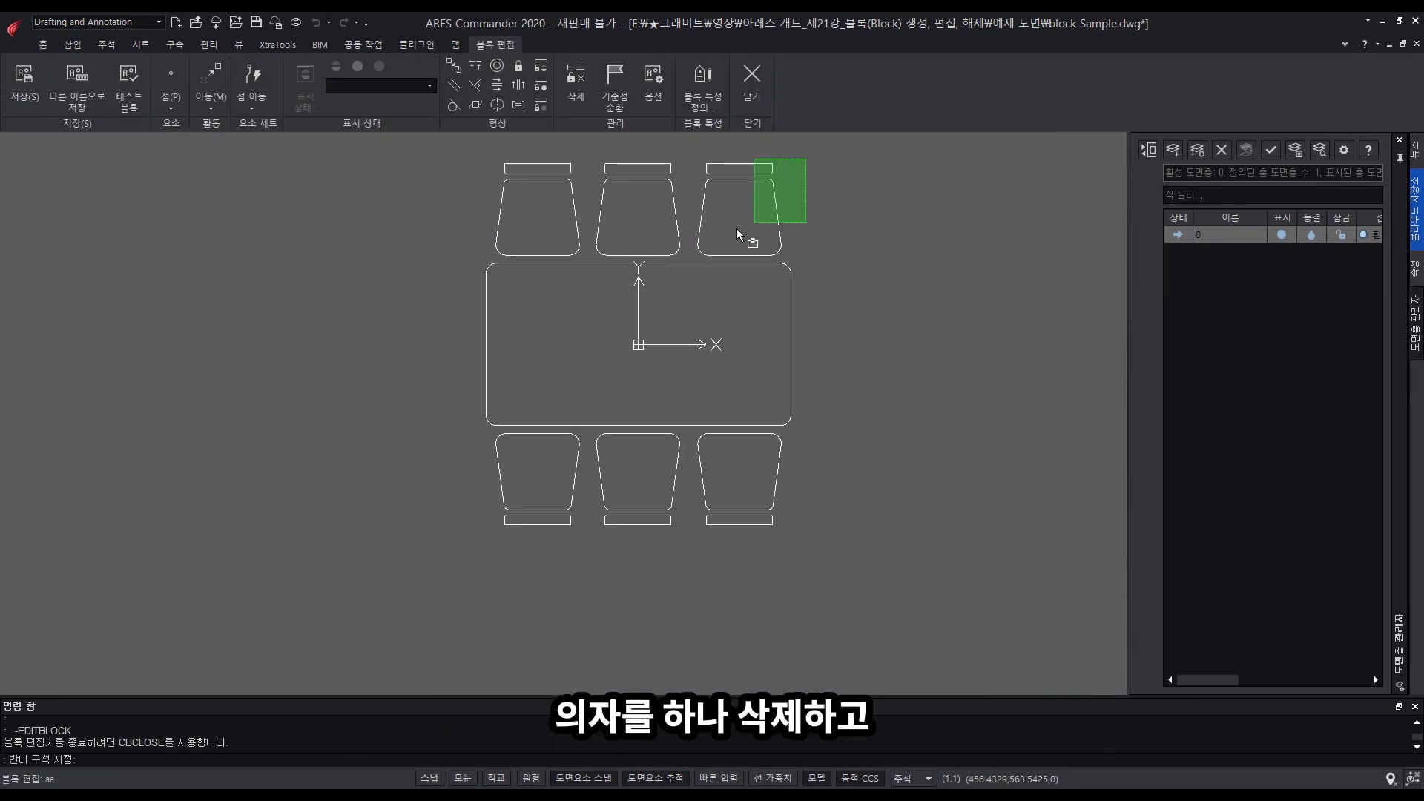
left_click(695, 260)
key("Delete")
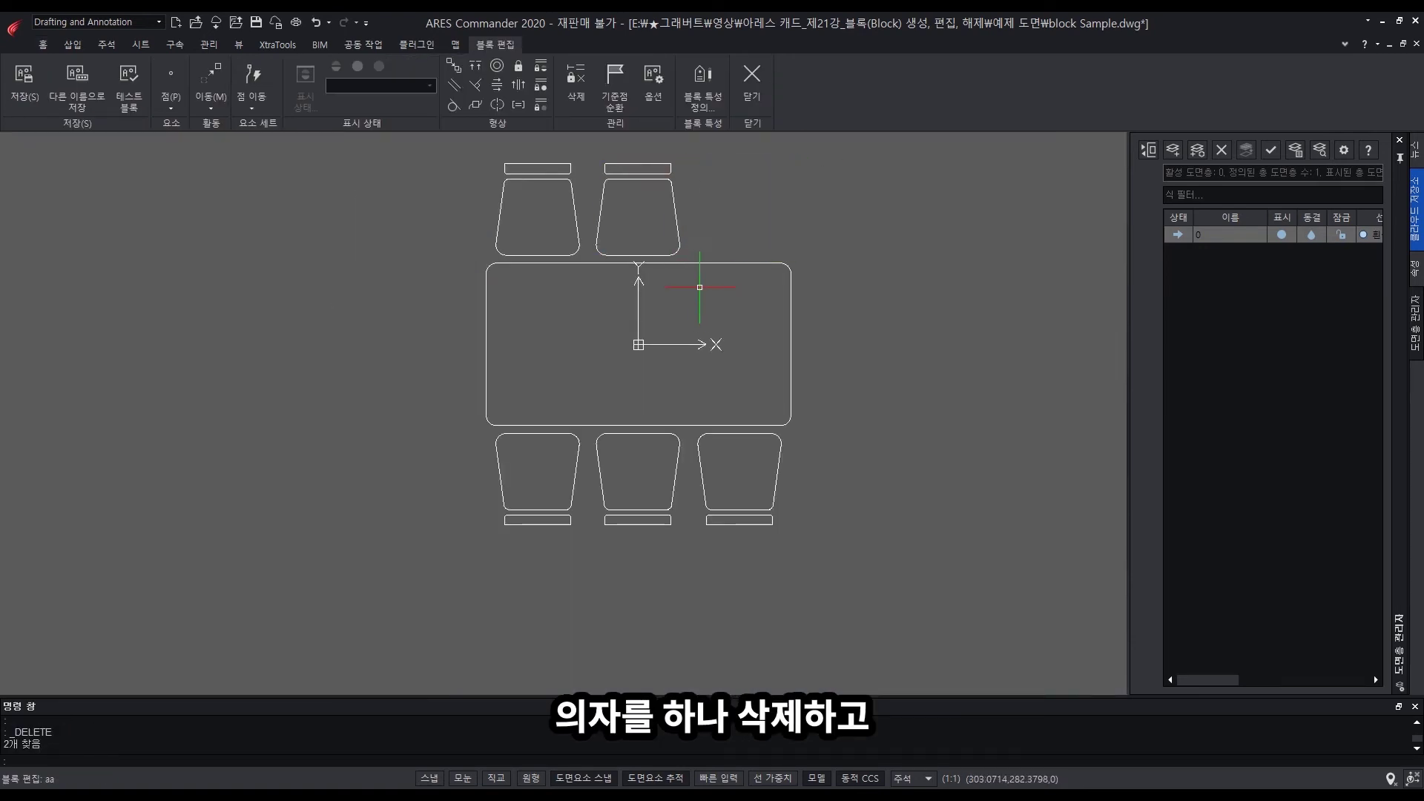
- Draw a small upright rectangle as a sheet of paper in the upper-left area of the tabletop
scroll(710, 299, "up", 2)
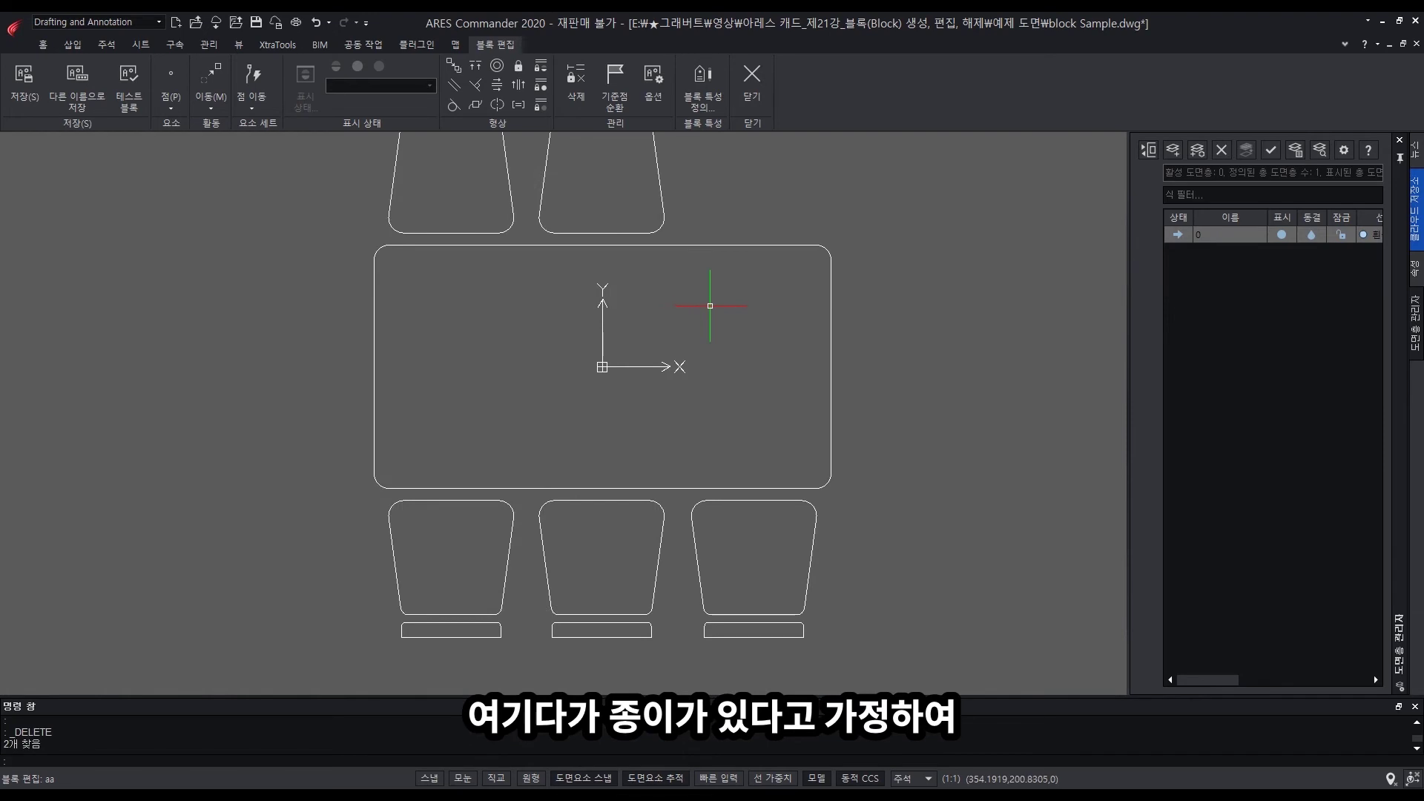
type("rec")
key("Return")
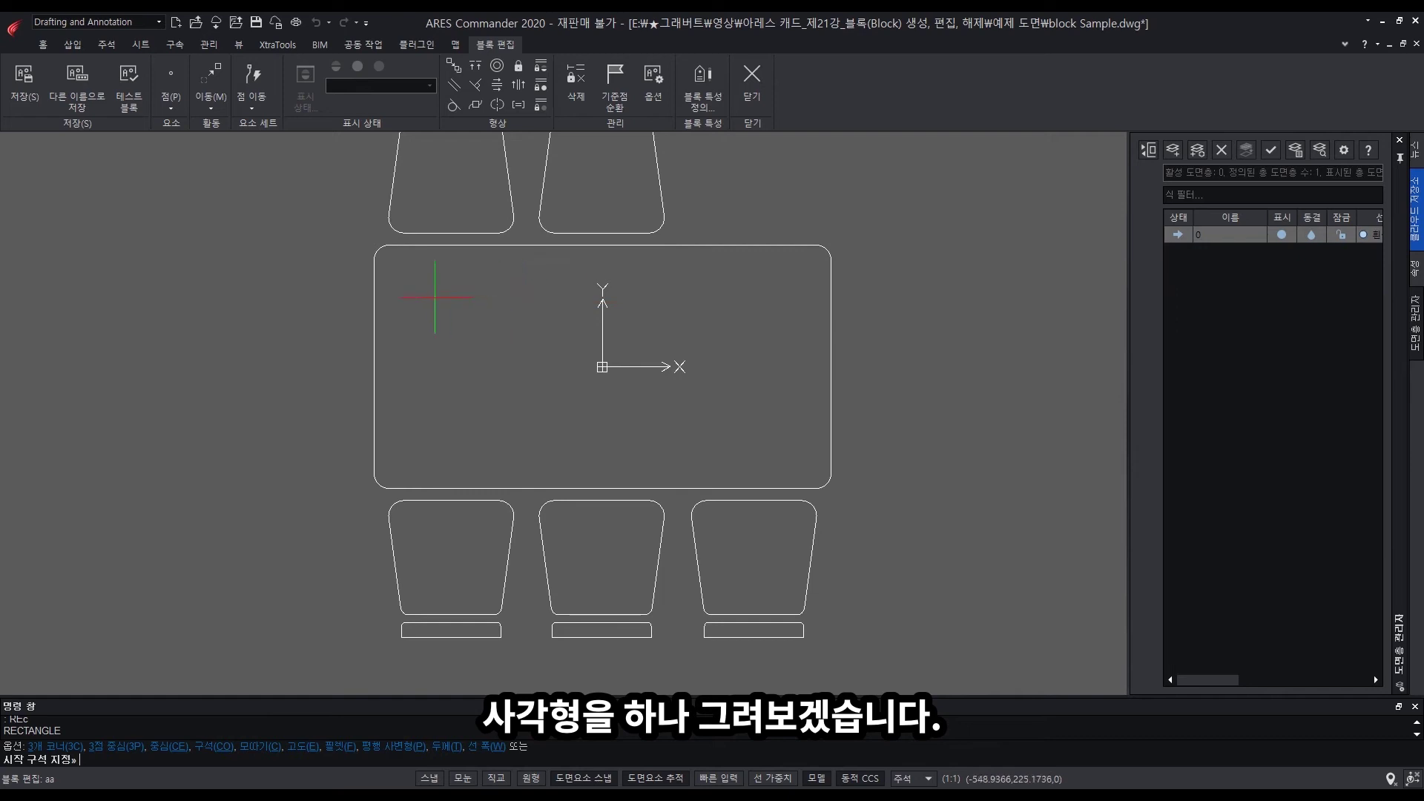
left_click(403, 276)
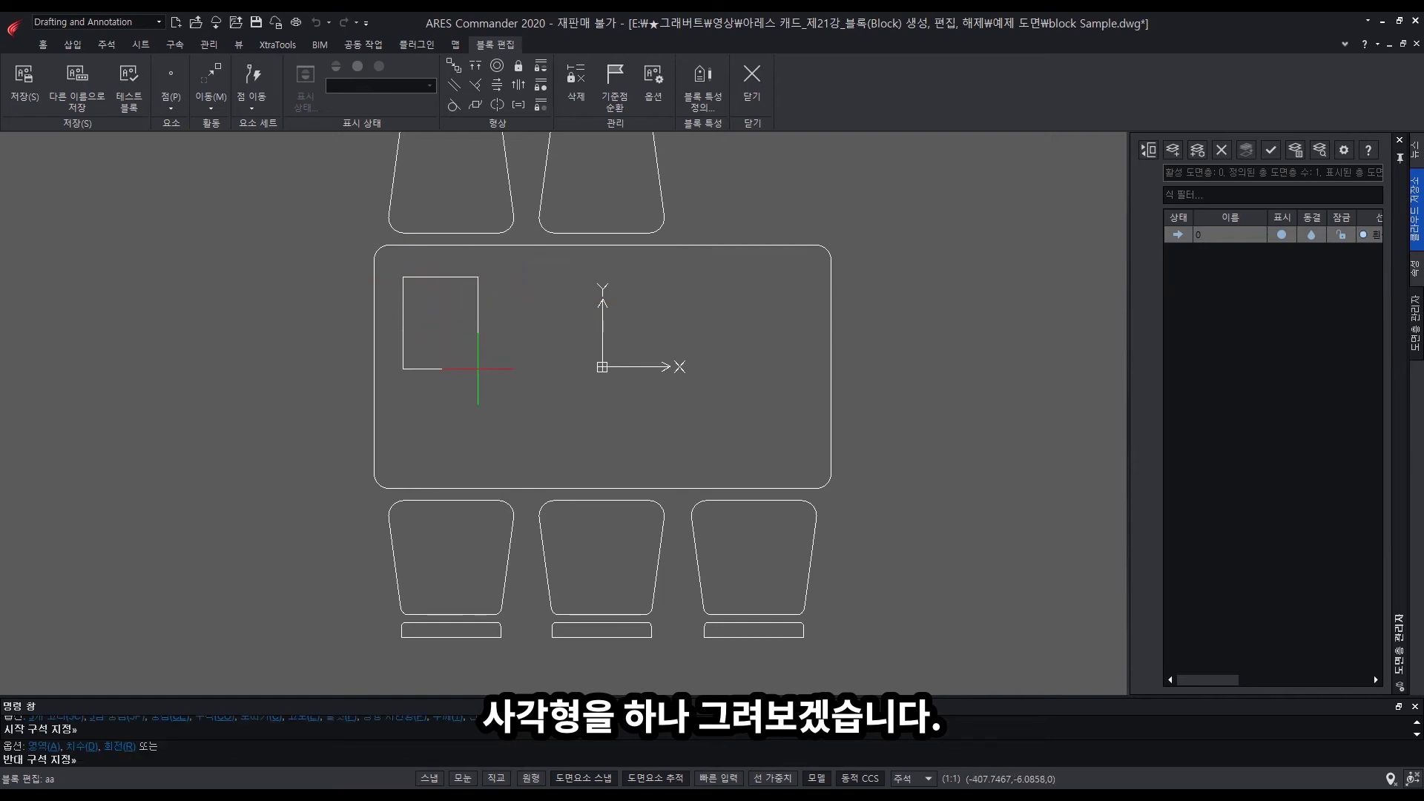
left_click(478, 369)
scroll(927, 349, "down", 3)
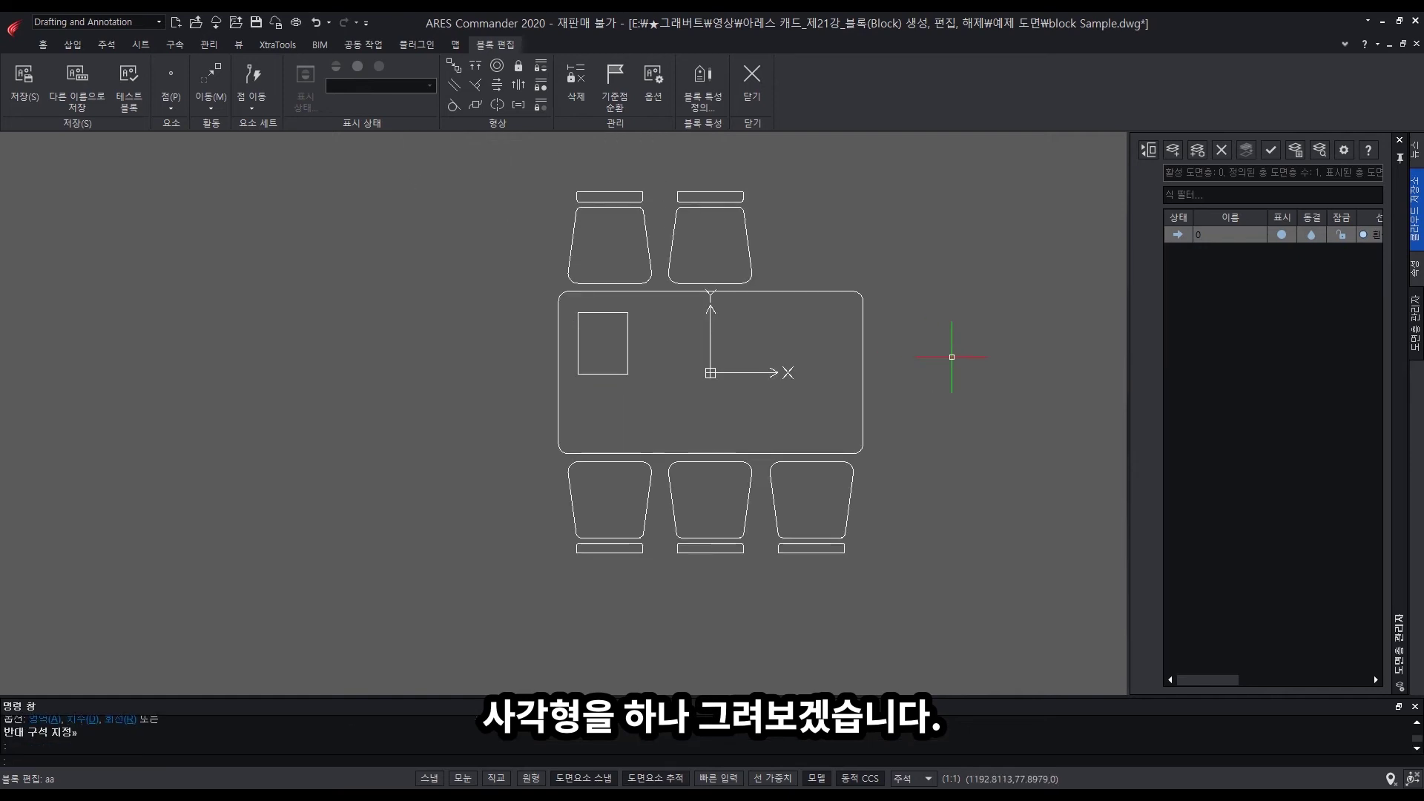
- Close the block editor and save the changes to block "aa"
scroll(883, 337, "down", 4)
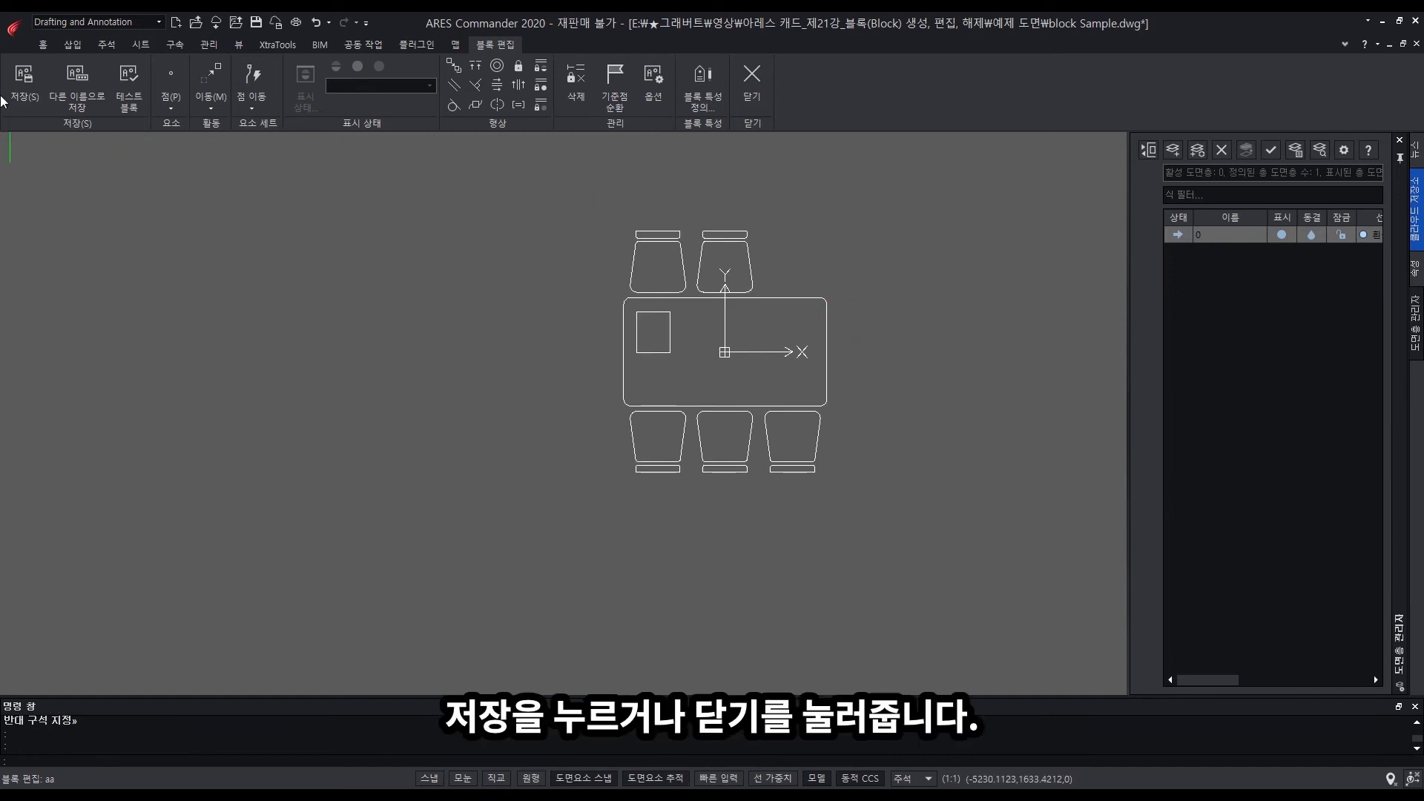
left_click(756, 87)
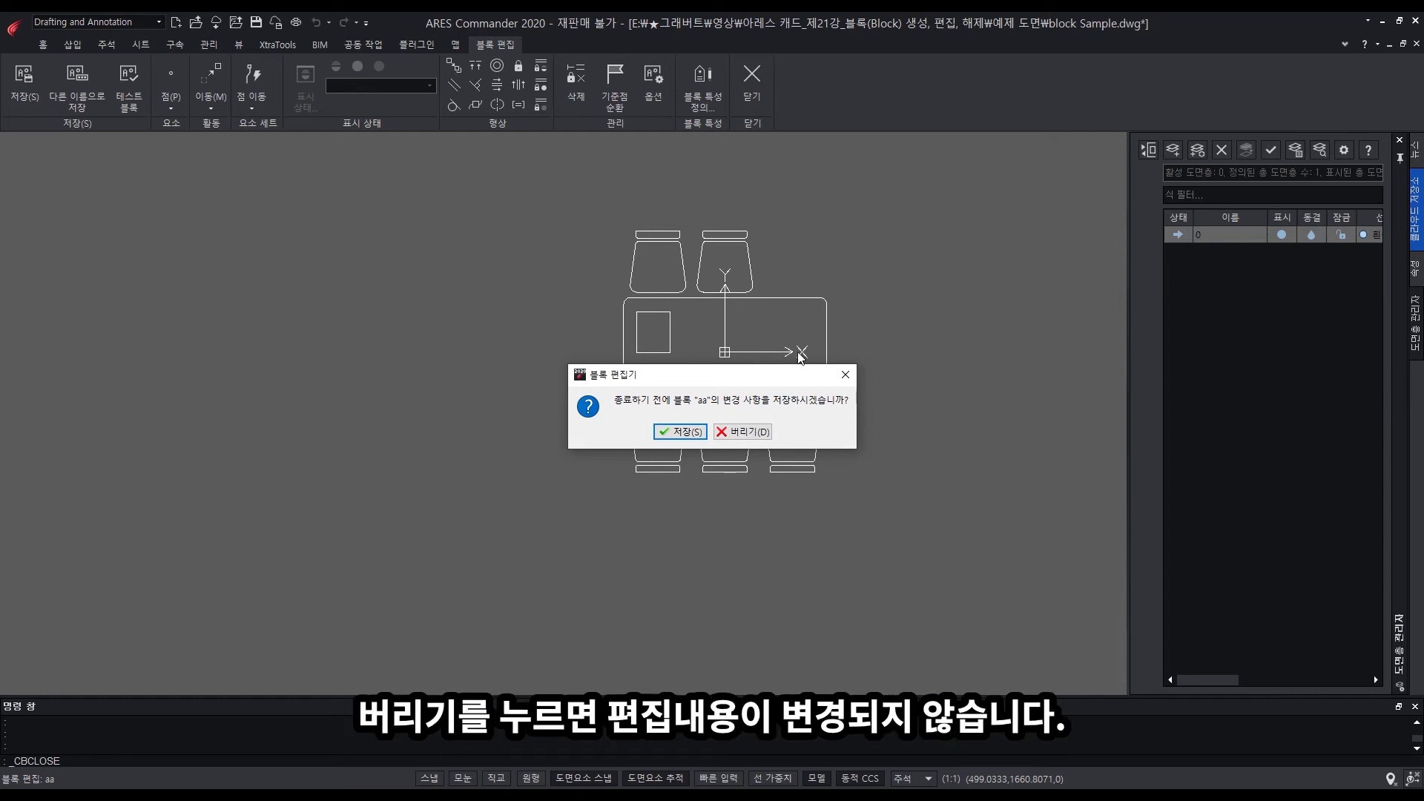
left_click(685, 433)
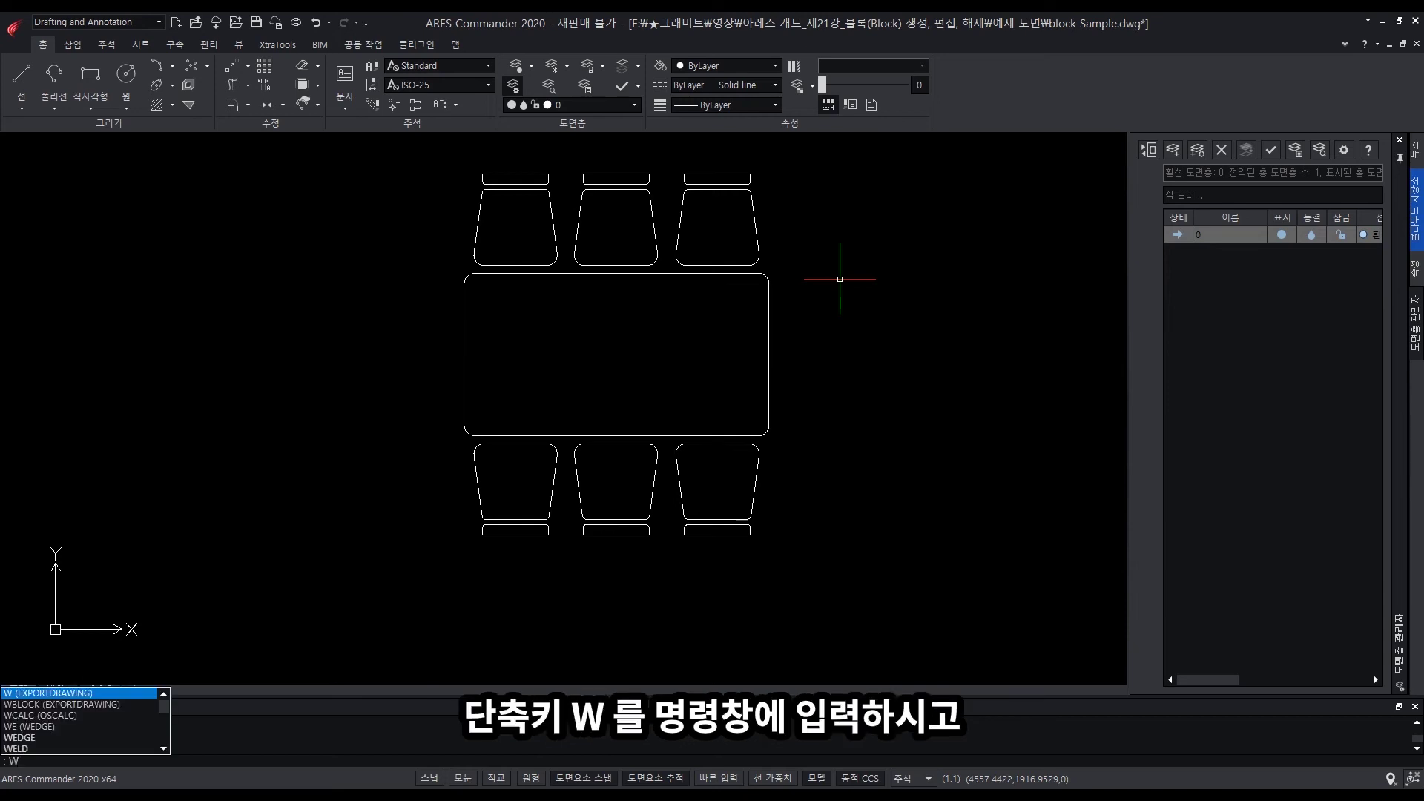
- Start exporting specified entities to a block file in millimetres and select the entire table-and-chairs set
key("Return")
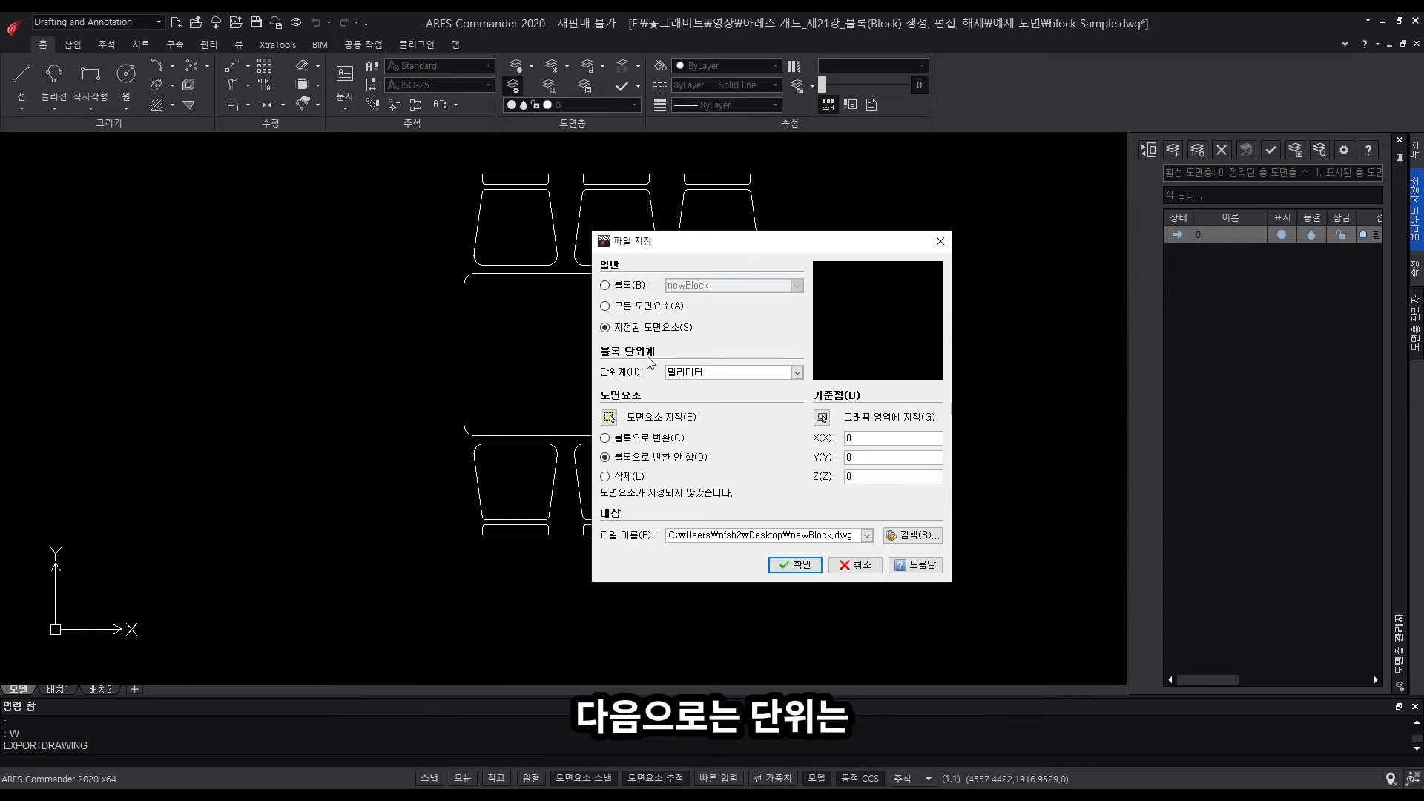
left_click(797, 373)
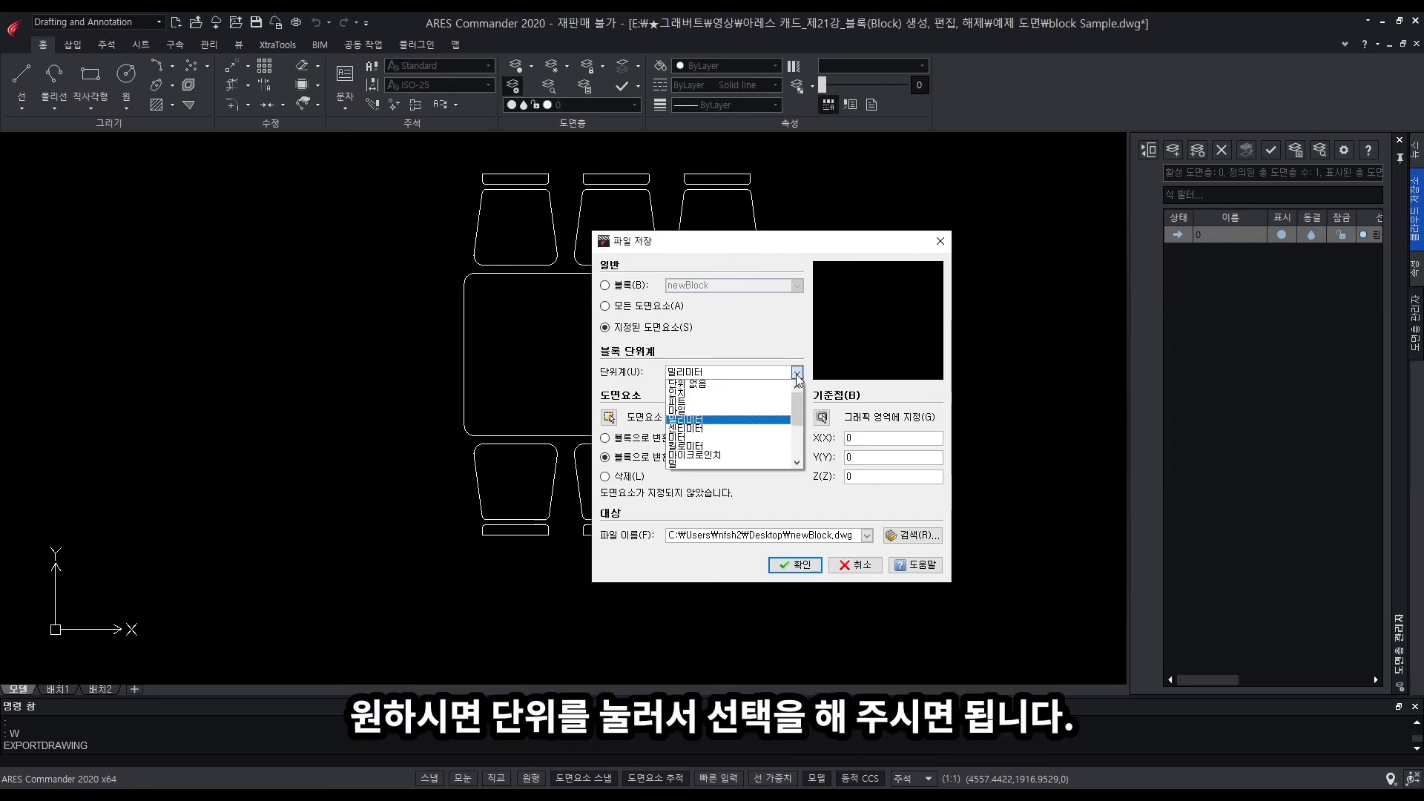
left_click(725, 354)
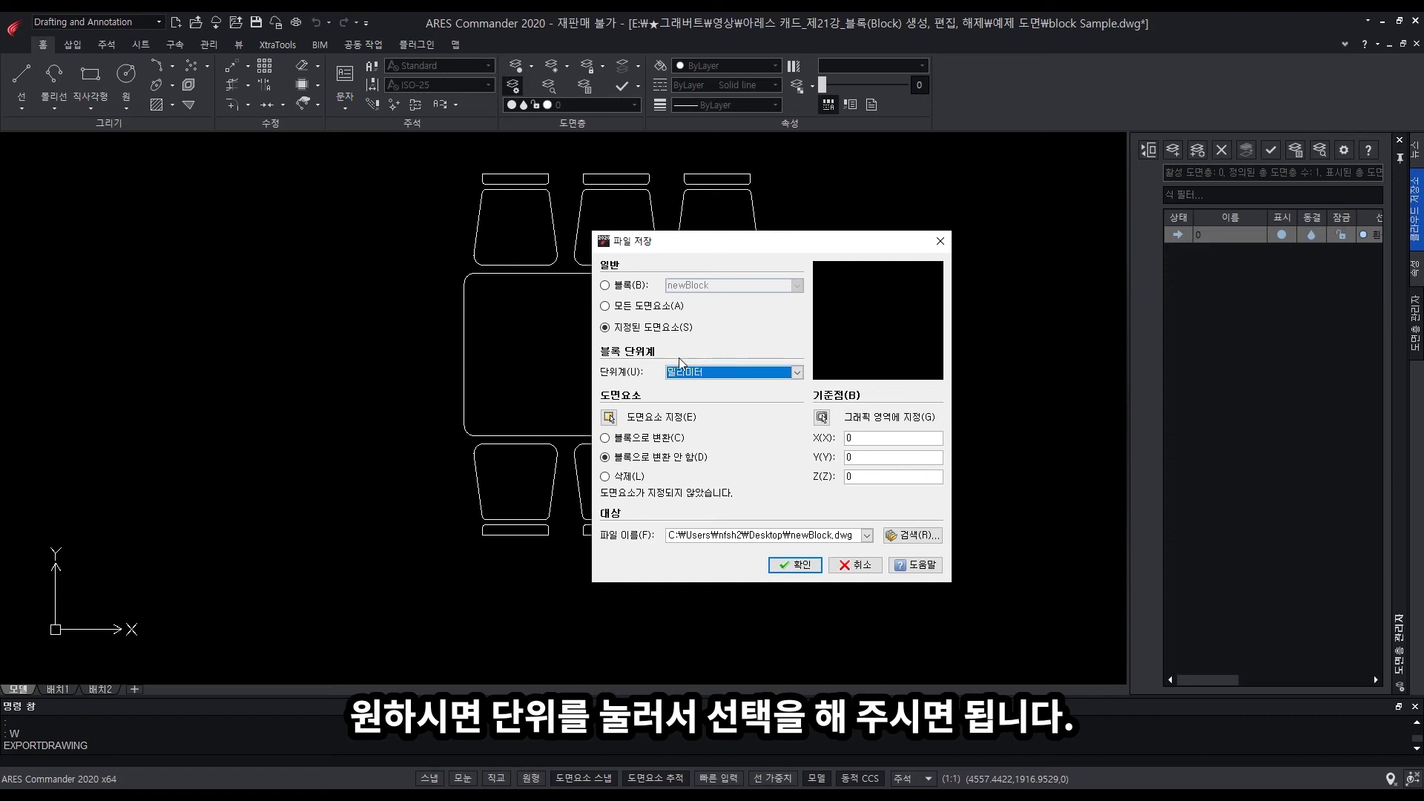
left_click(609, 417)
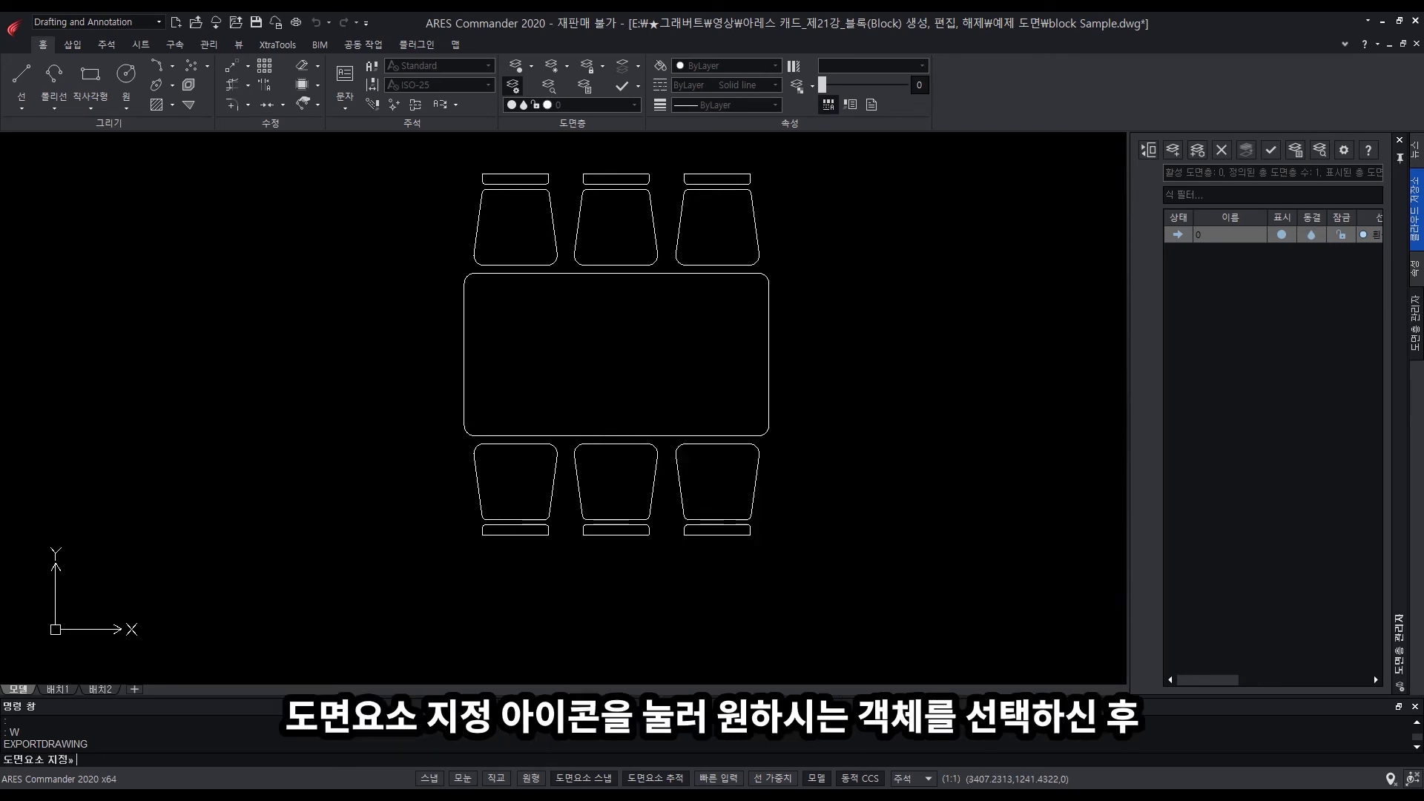
left_click_drag(442, 155, 787, 543)
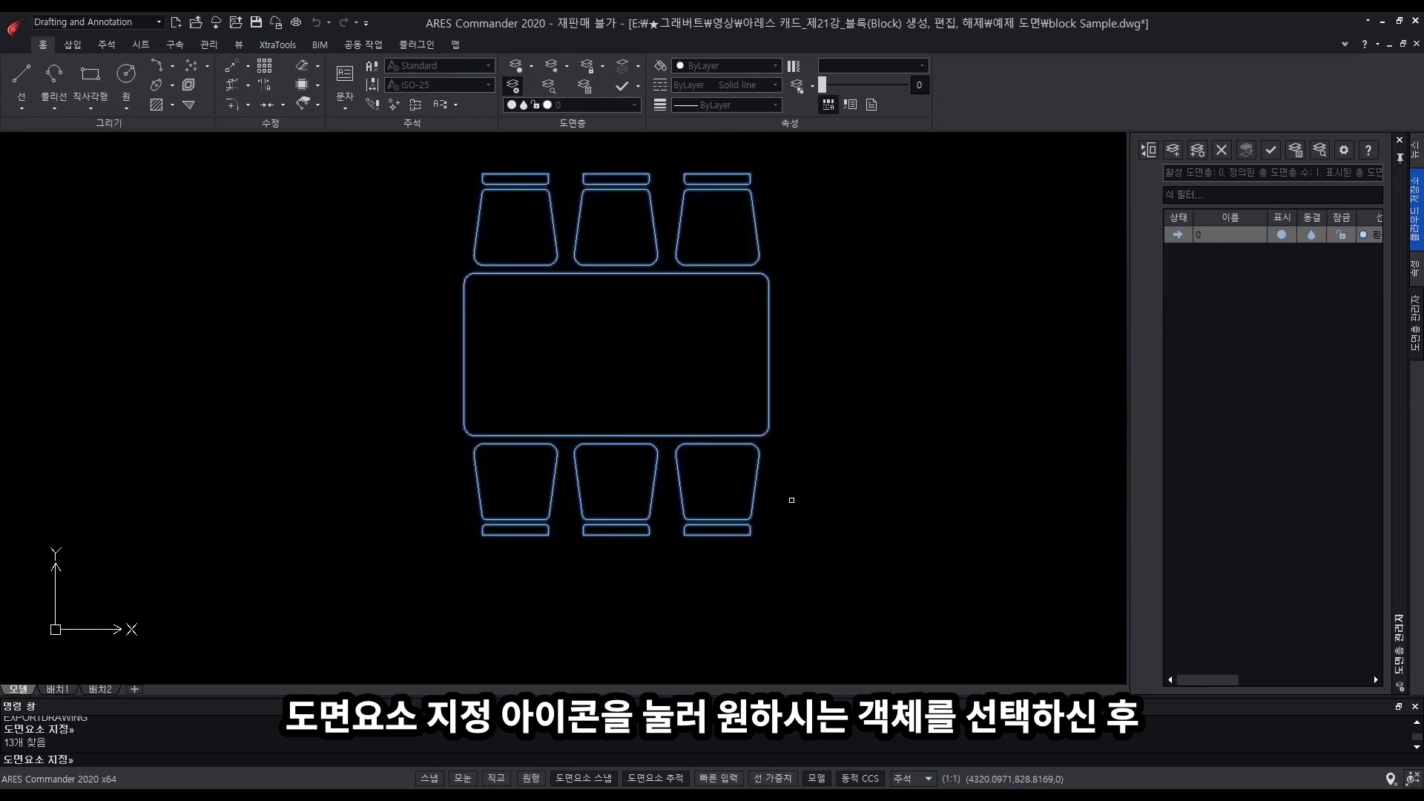
key("Return")
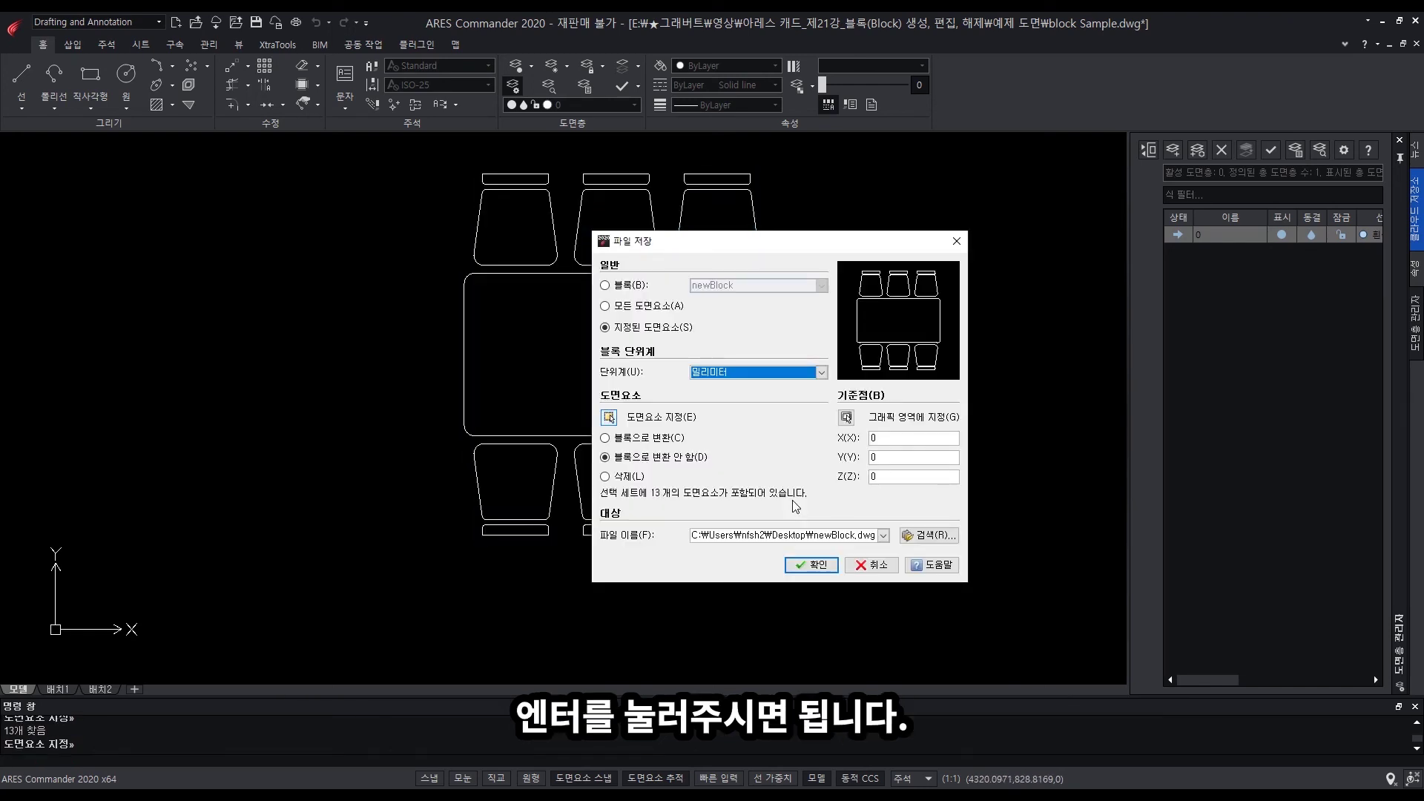
- Set the export base point at the centre of the table and save the block as newBlock.dwg on the desktop
left_click(846, 419)
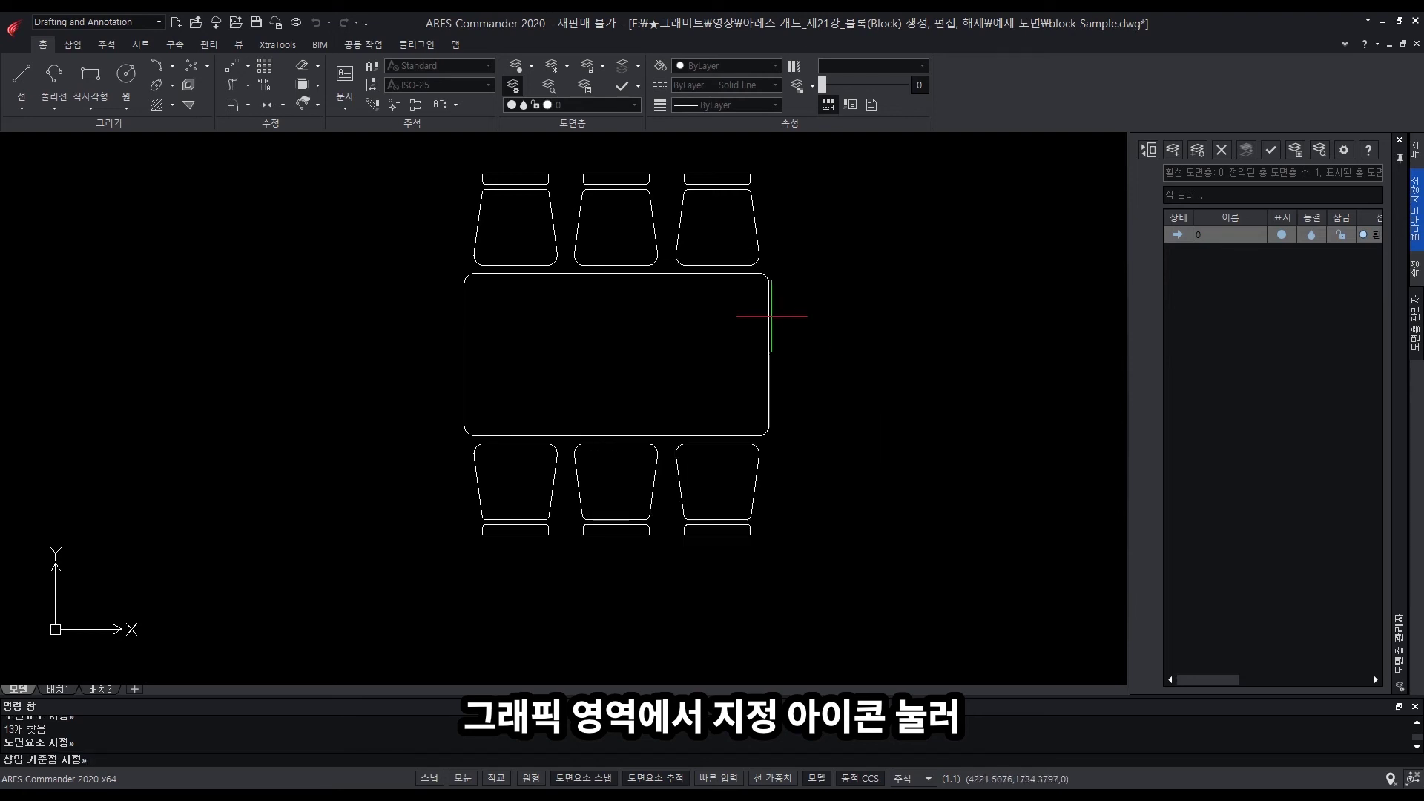
left_click(615, 355)
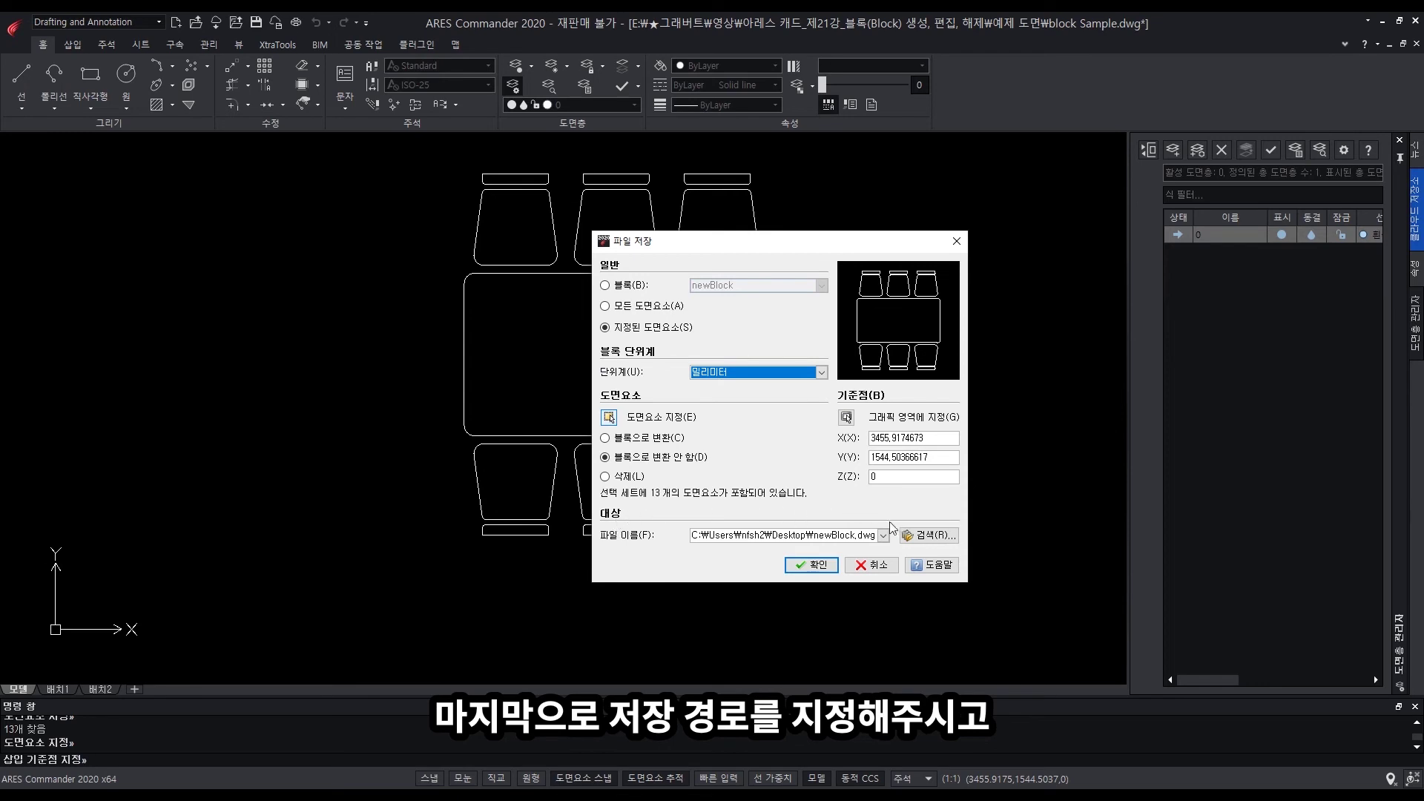
left_click(817, 564)
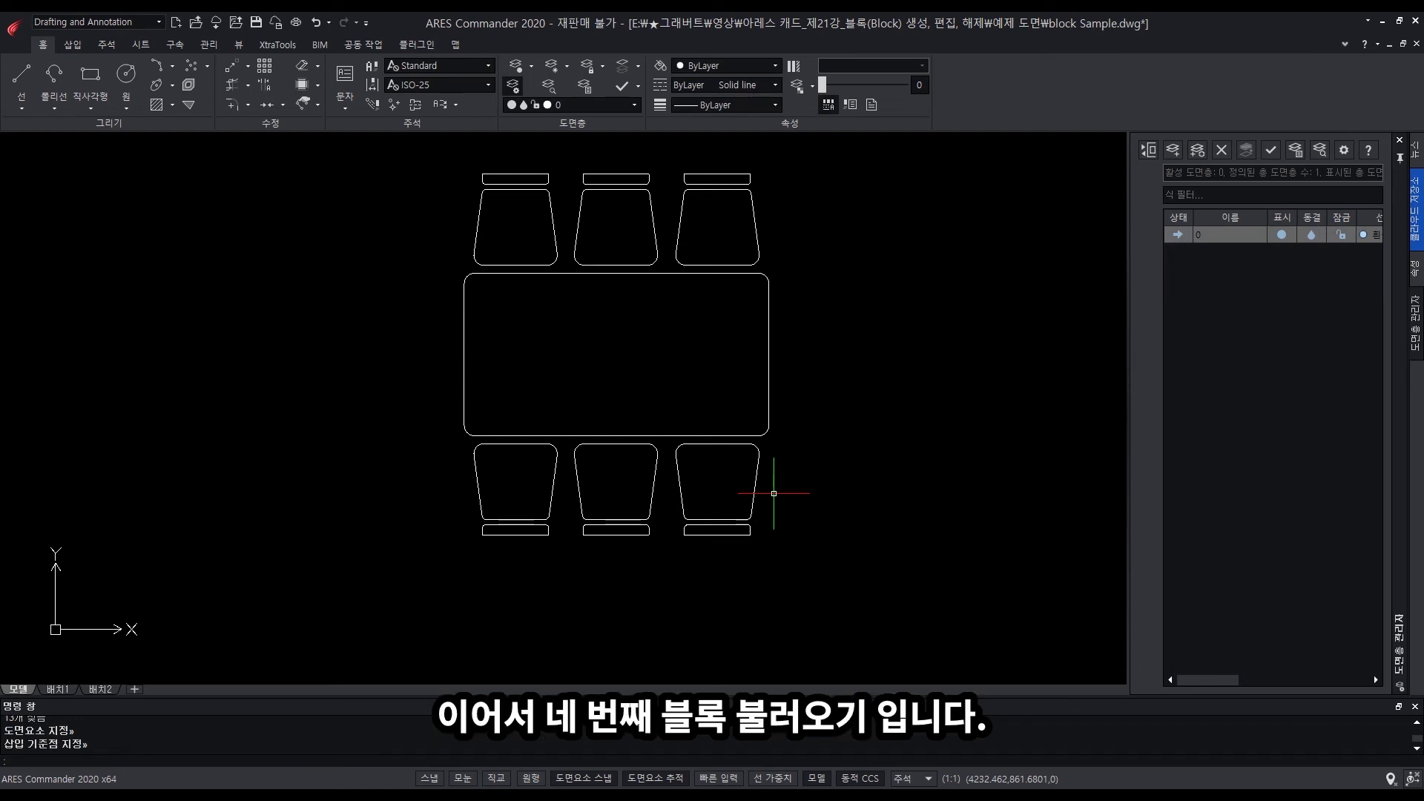
- Delete the original table-and-chairs set from the drawing
scroll(771, 452, "down", 3)
mouse_move(849, 425)
middle_mouse_down()
mouse_move(786, 379)
mouse_move(769, 340)
middle_mouse_up()
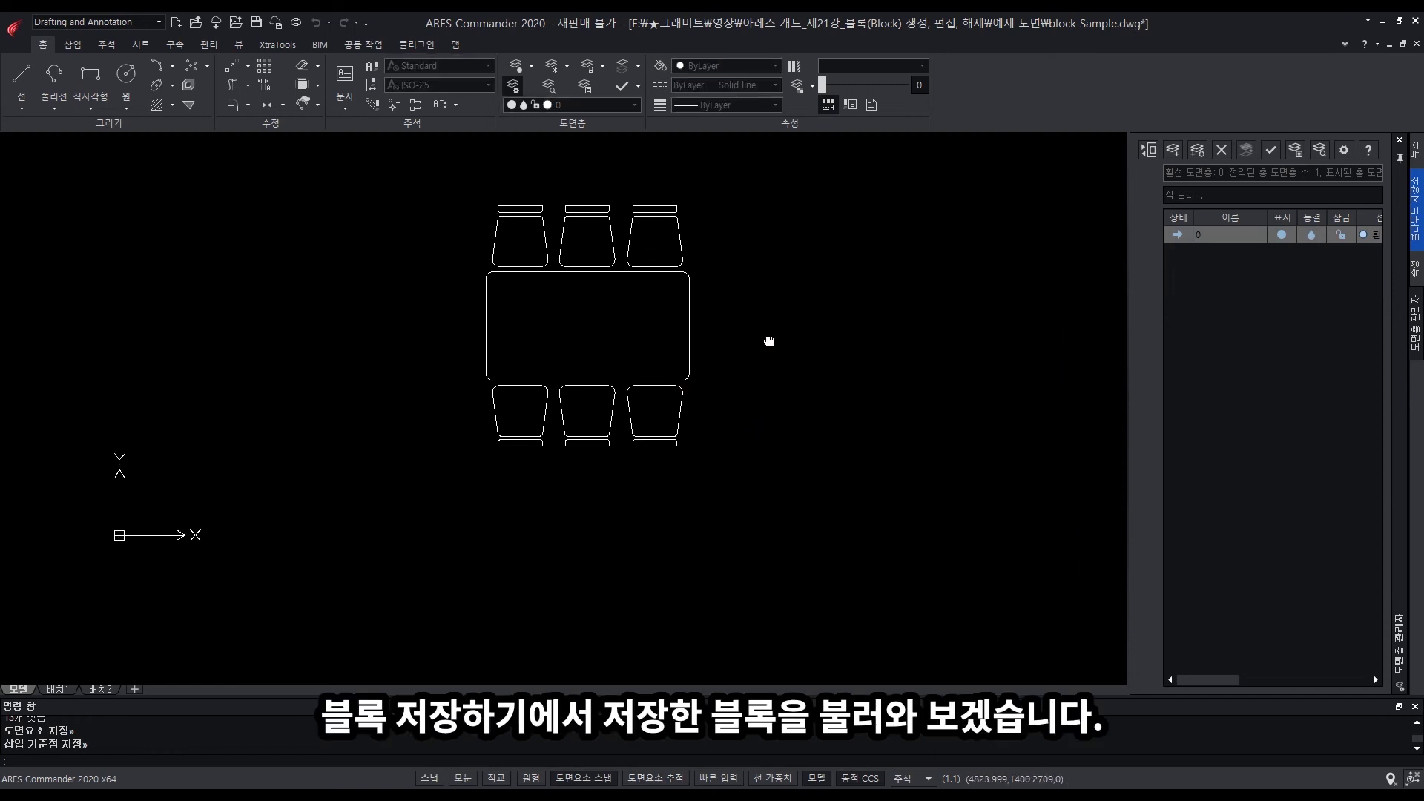
left_click(776, 188)
left_click(445, 491)
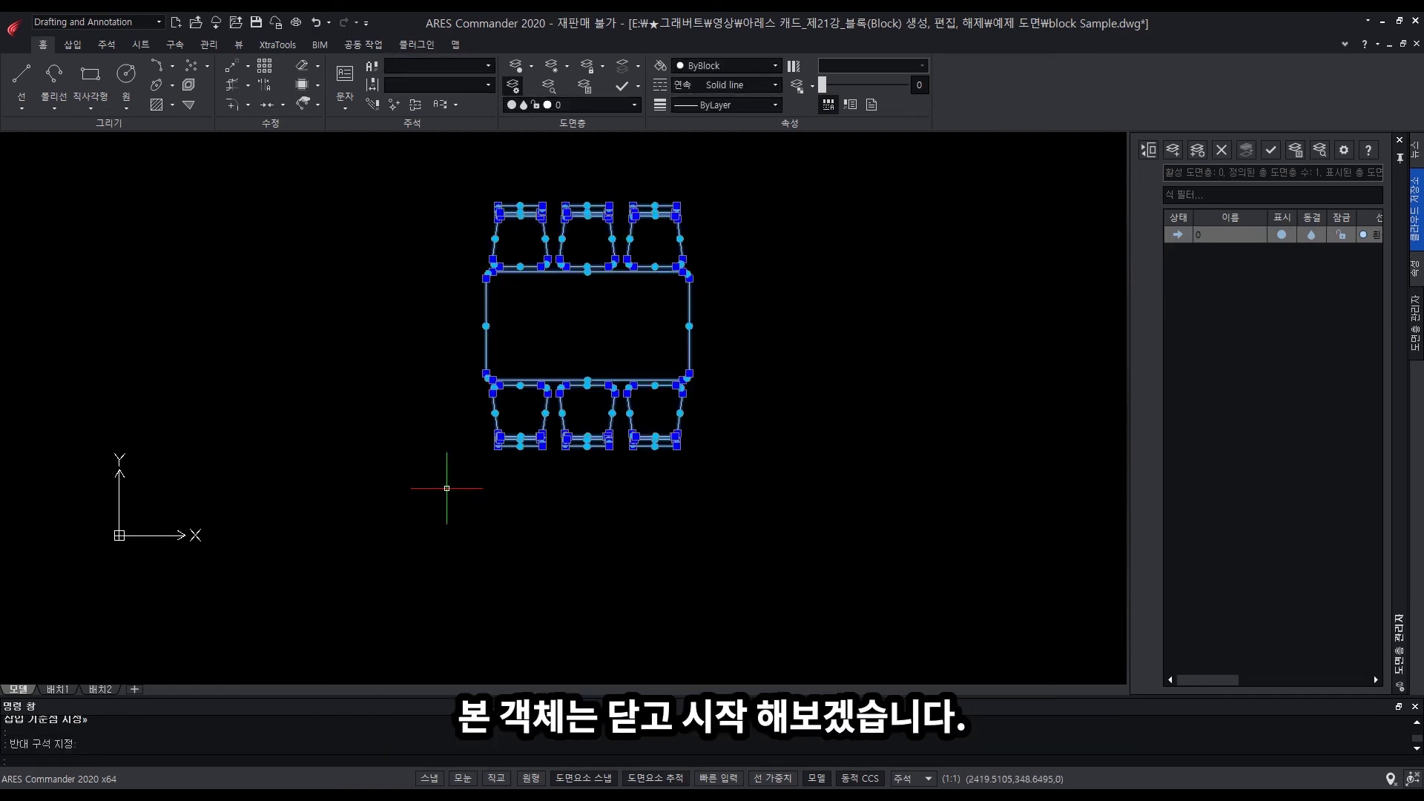
key("Delete")
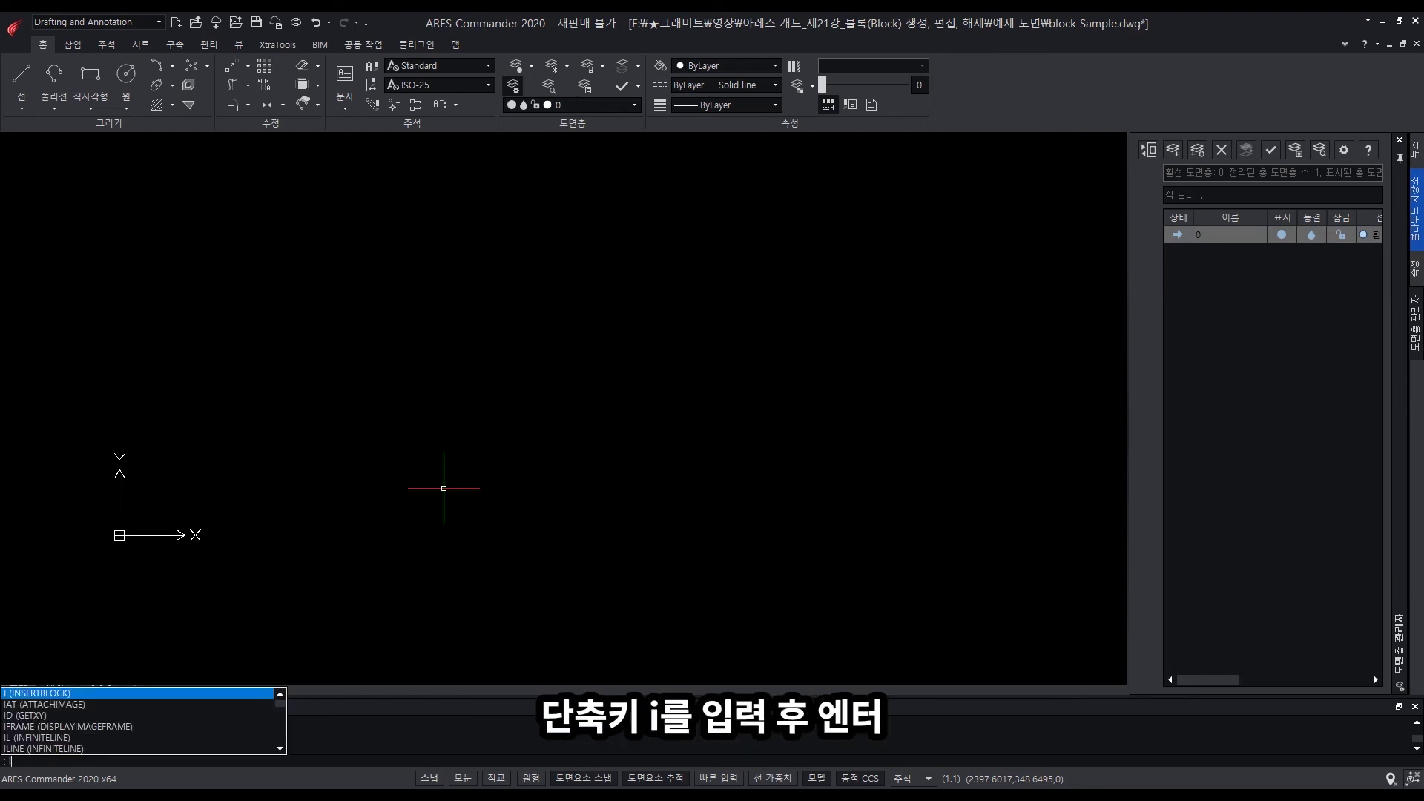
- Start inserting a block and choose newBlock.dwg from the desktop as its source file
key("Return")
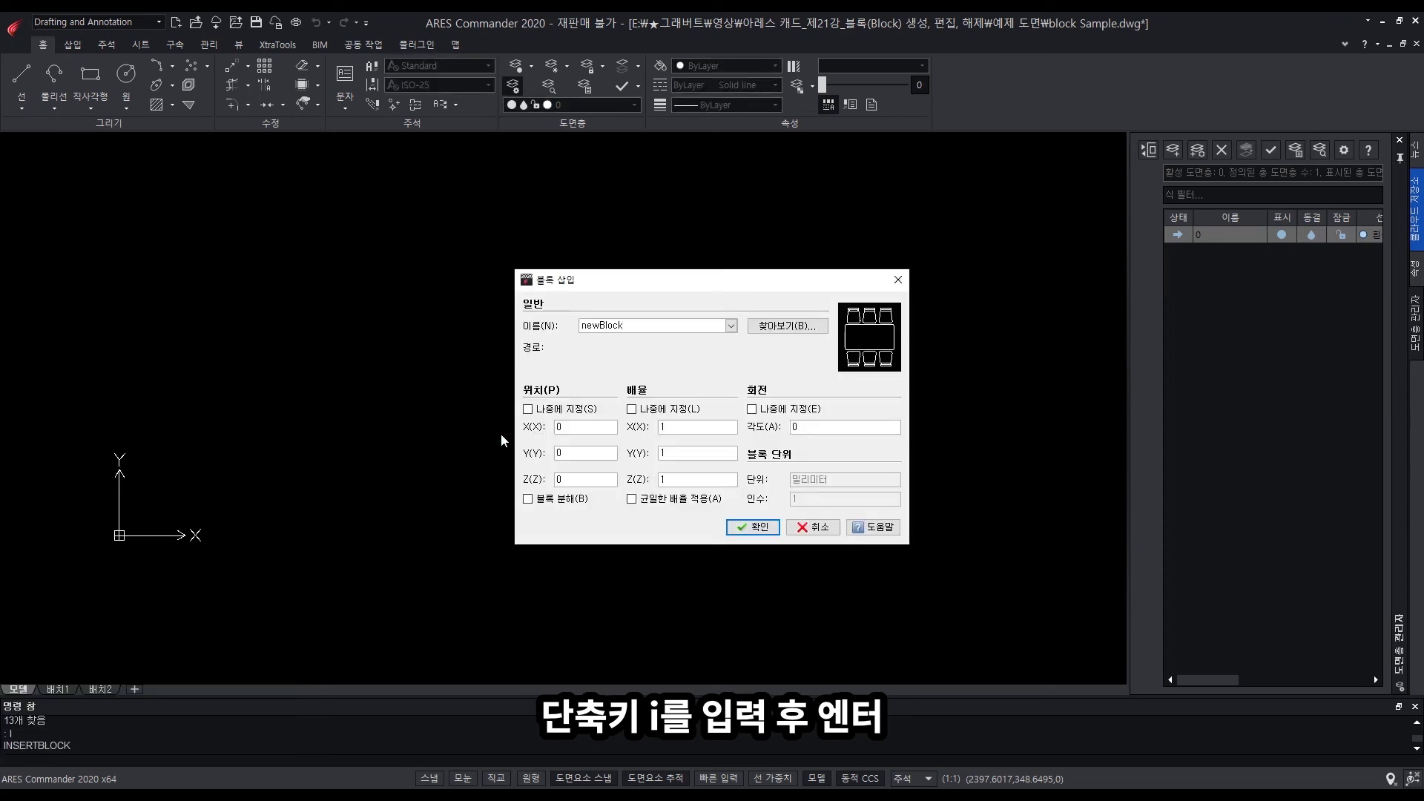
left_click(786, 326)
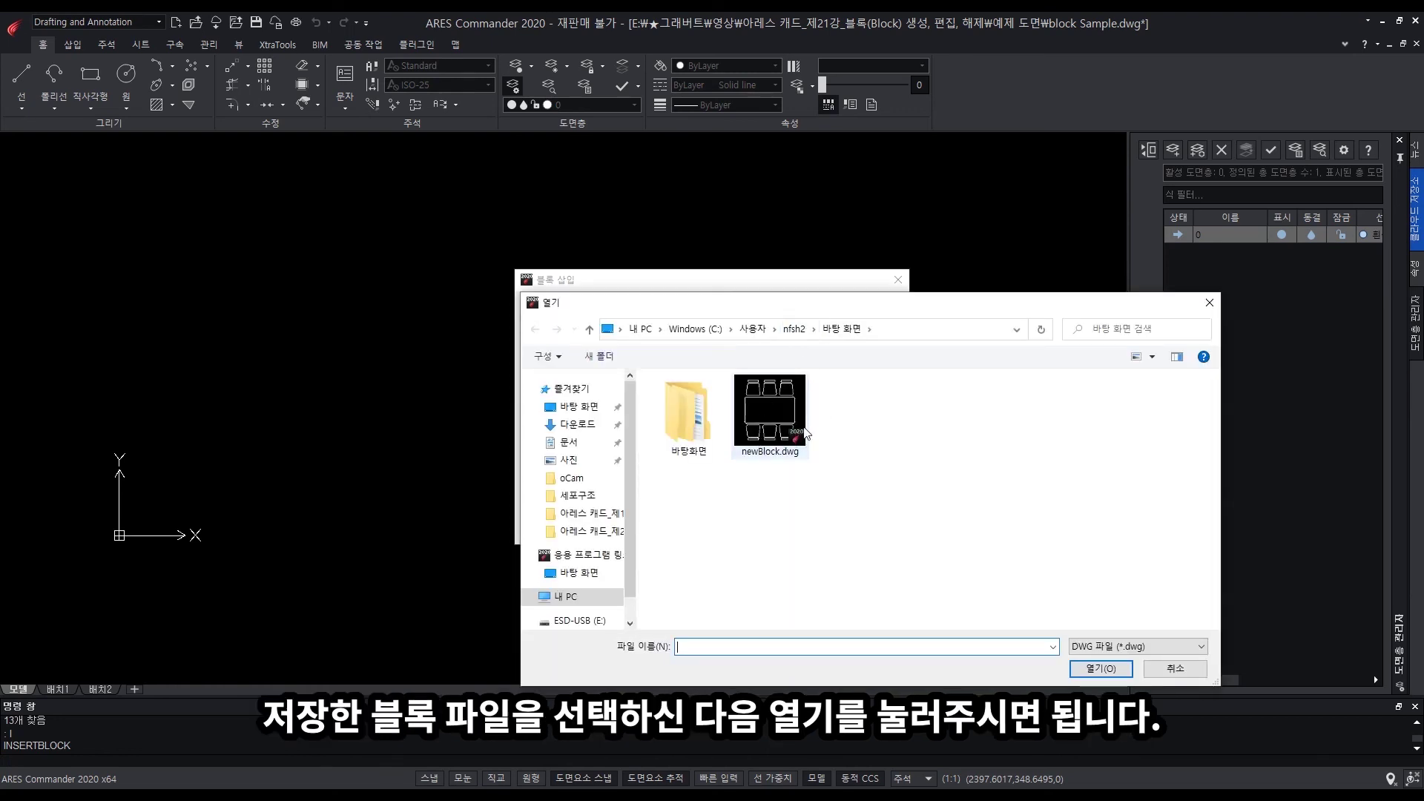
left_click(780, 439)
left_click_drag(998, 302, 947, 185)
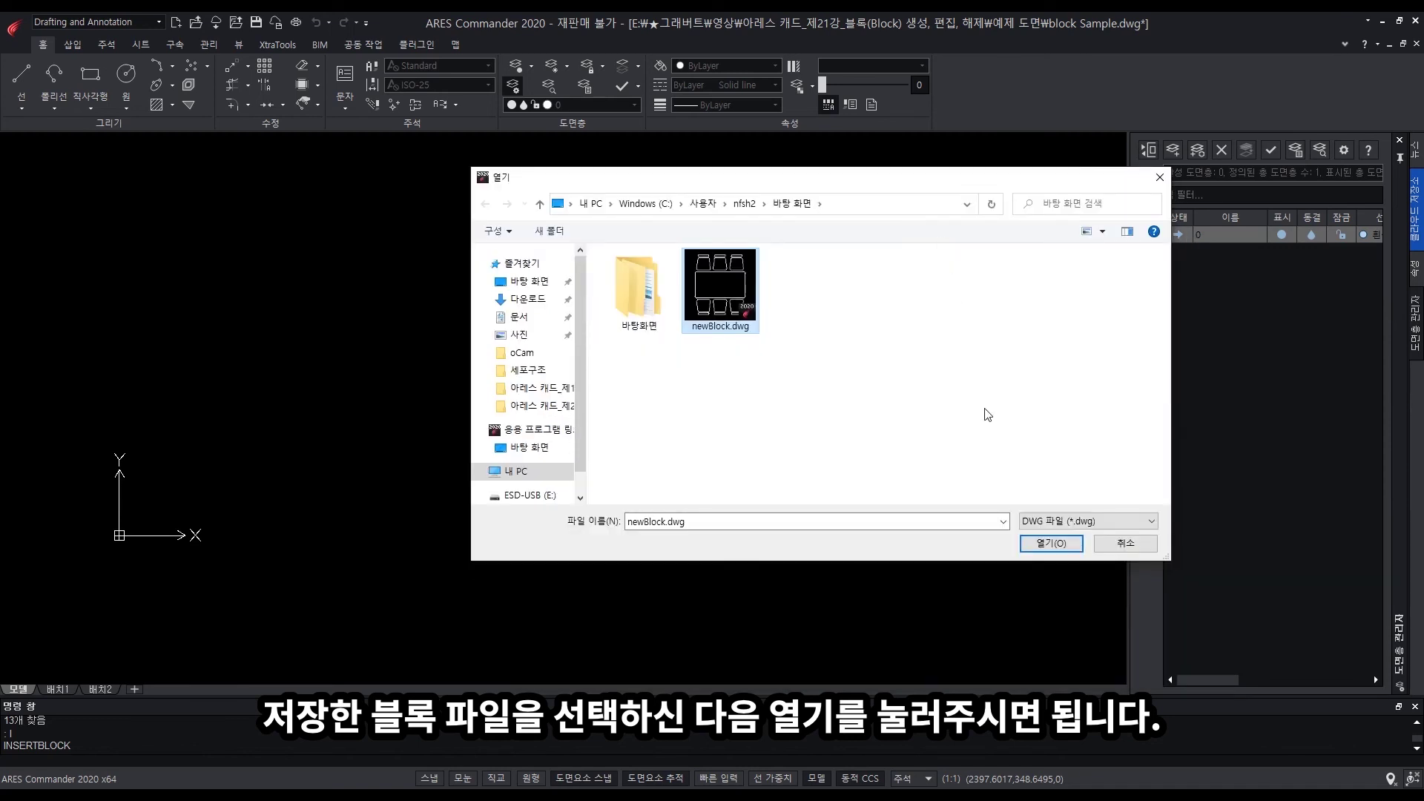
left_click(1053, 544)
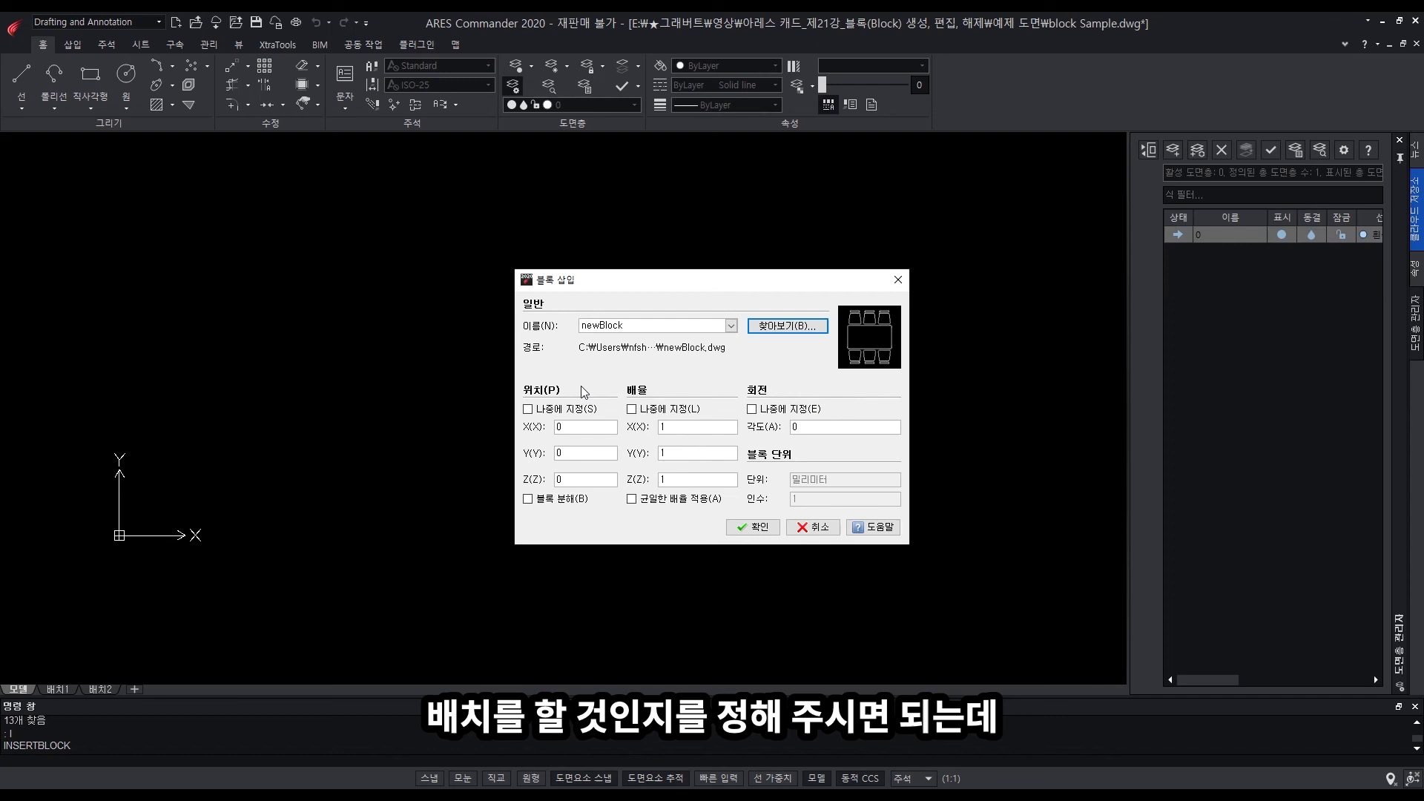
- Insert newBlock with its position specified on screen, accept the existing-definition prompt, and place it at about X 2973, Y 1691
left_click(528, 409)
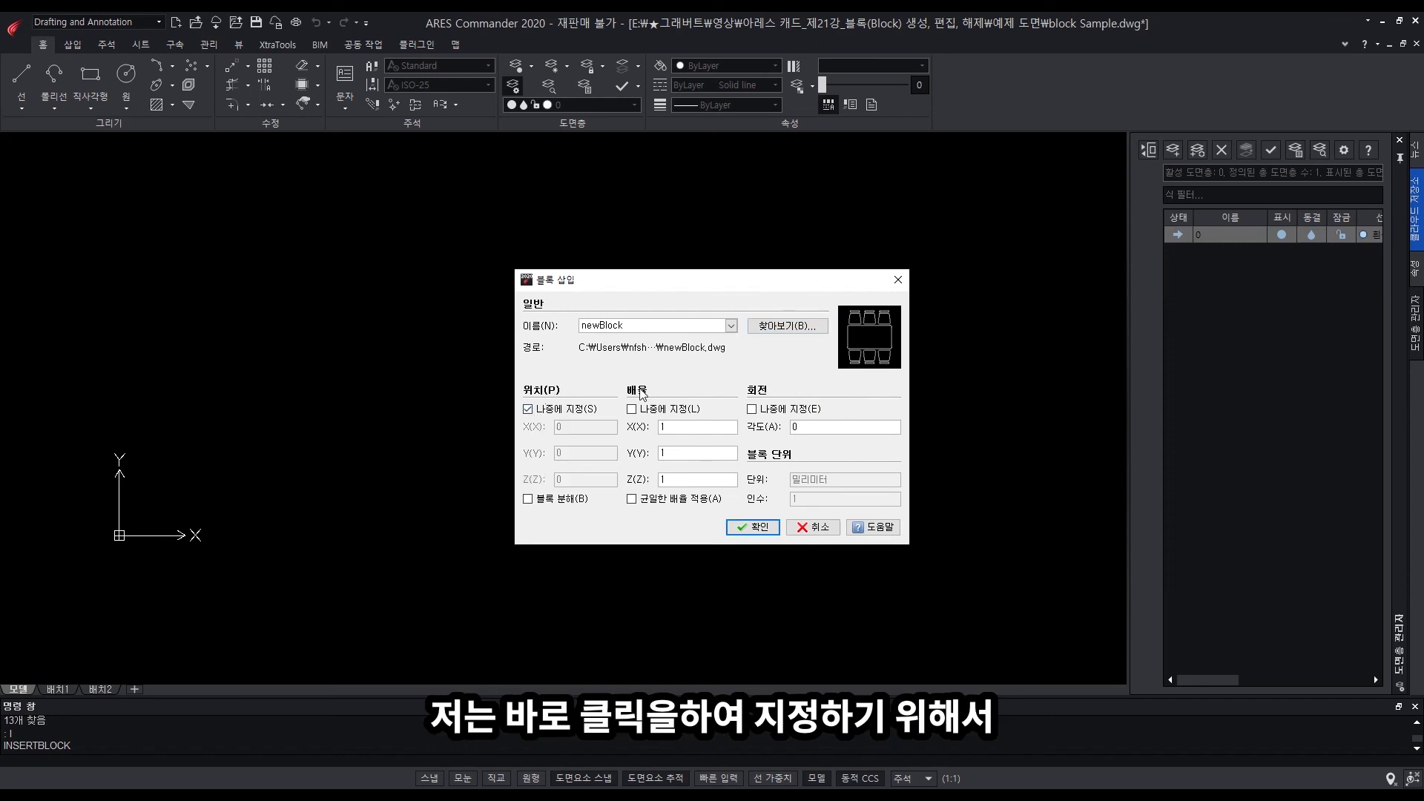
left_click(755, 529)
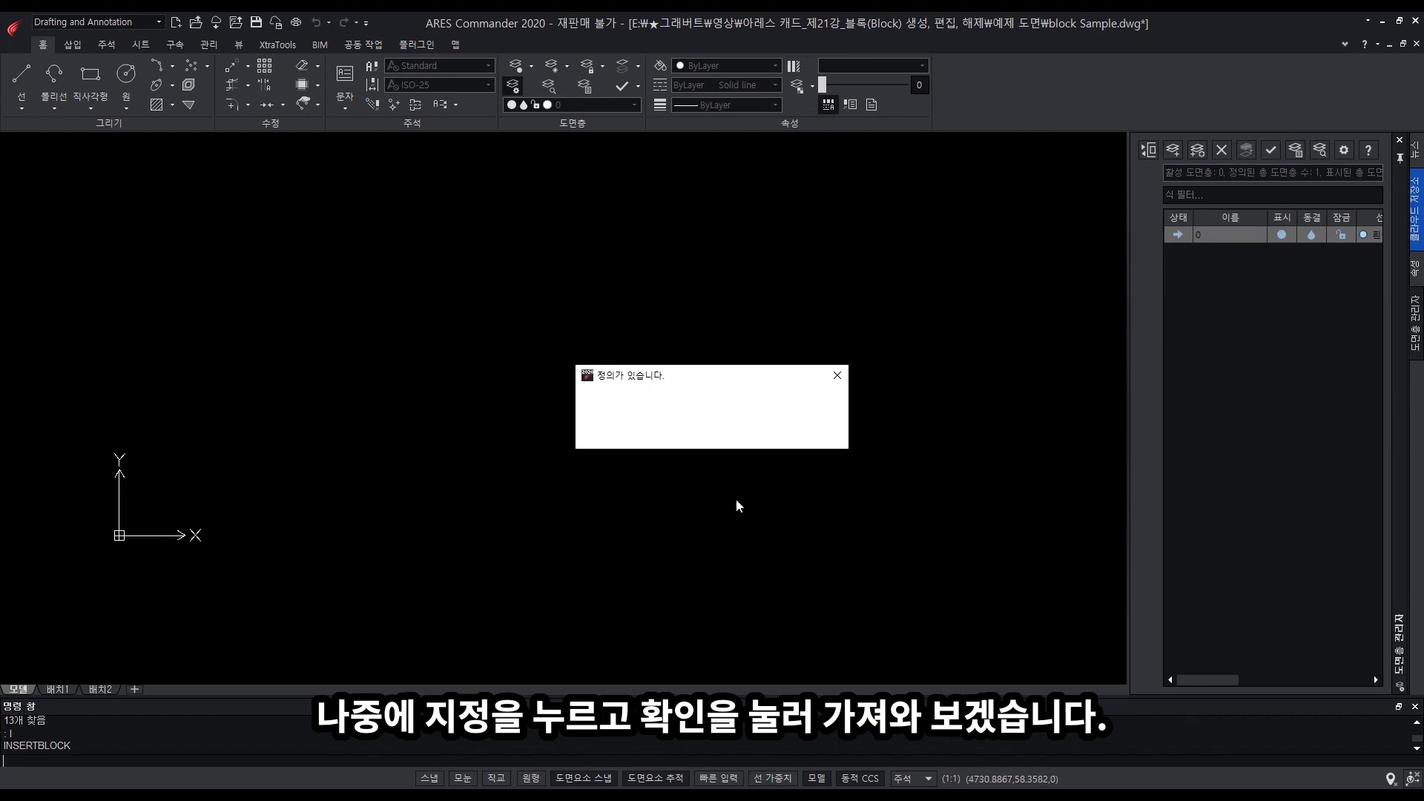
left_click(682, 432)
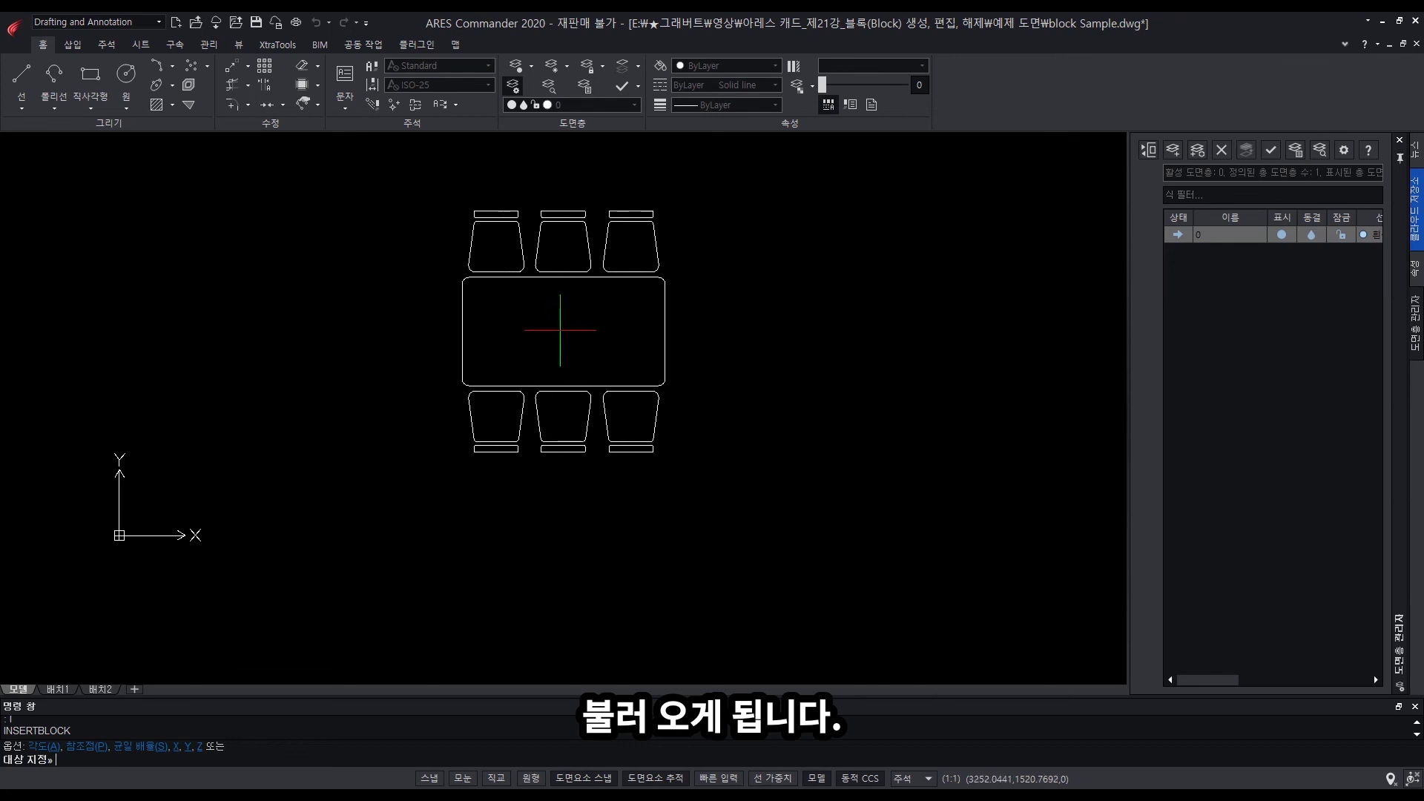
left_click(521, 306)
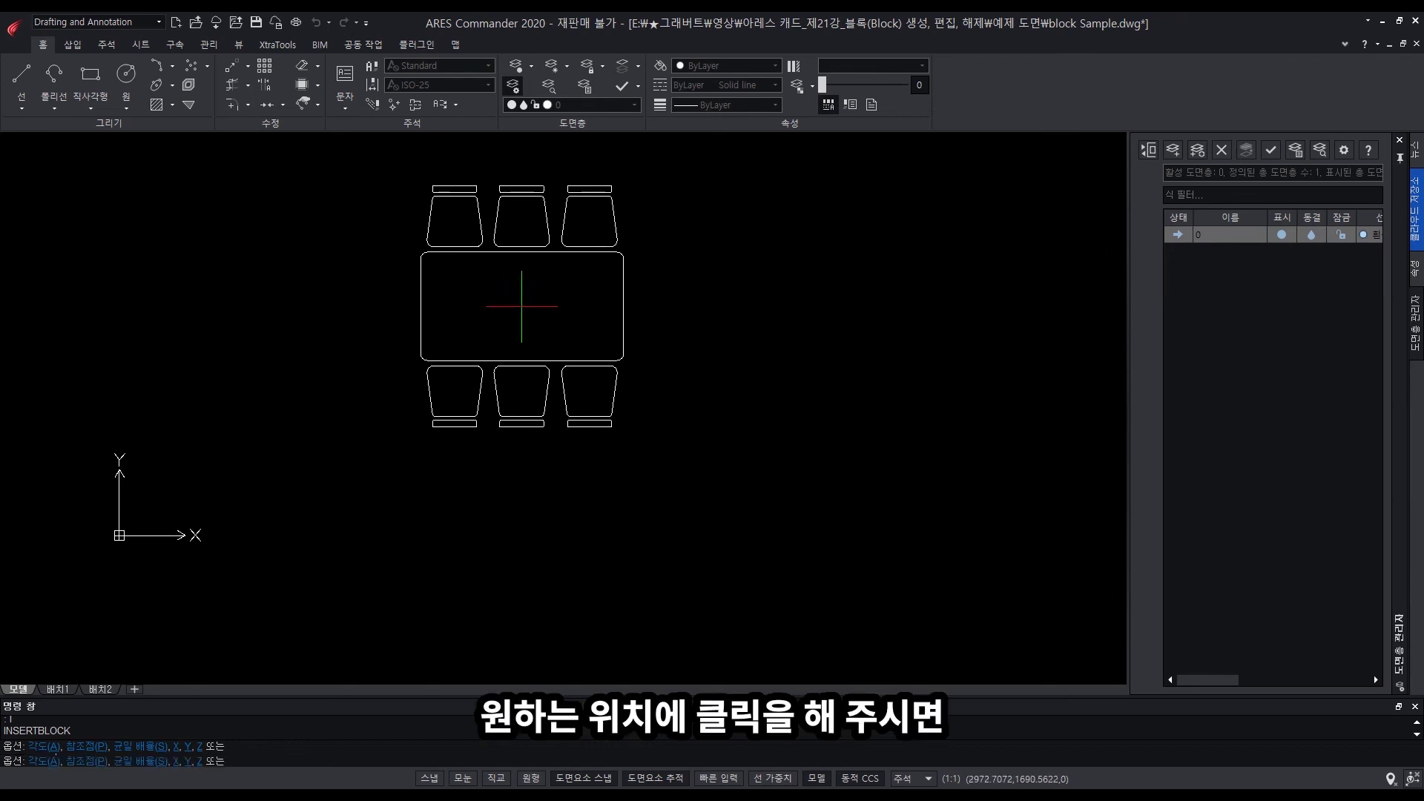
- Examine by selection whether the inserted table-and-chairs set is one block, and clear the selection
left_click(670, 269)
left_click(604, 354)
key("Escape")
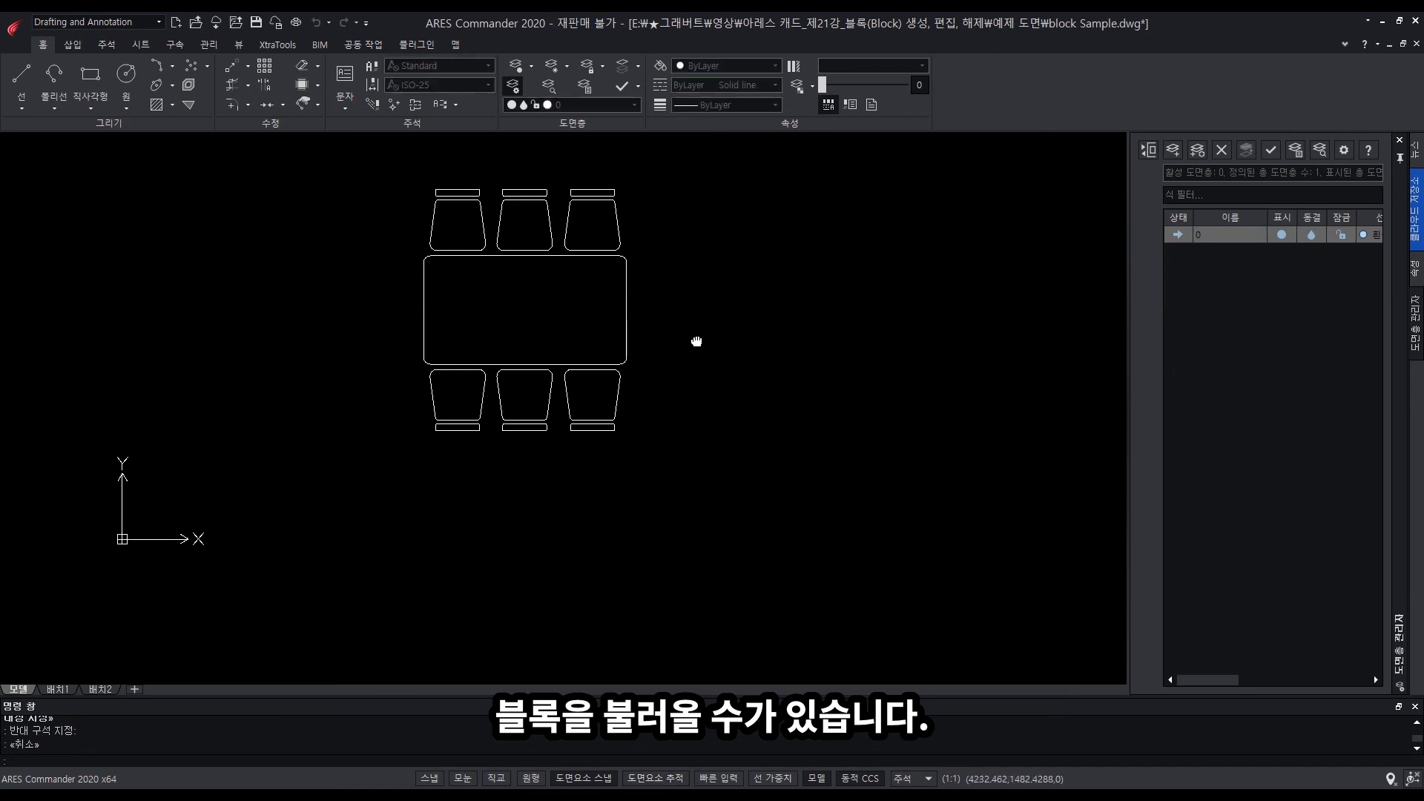
middle_click_drag(696, 340, 721, 368)
left_click(690, 204)
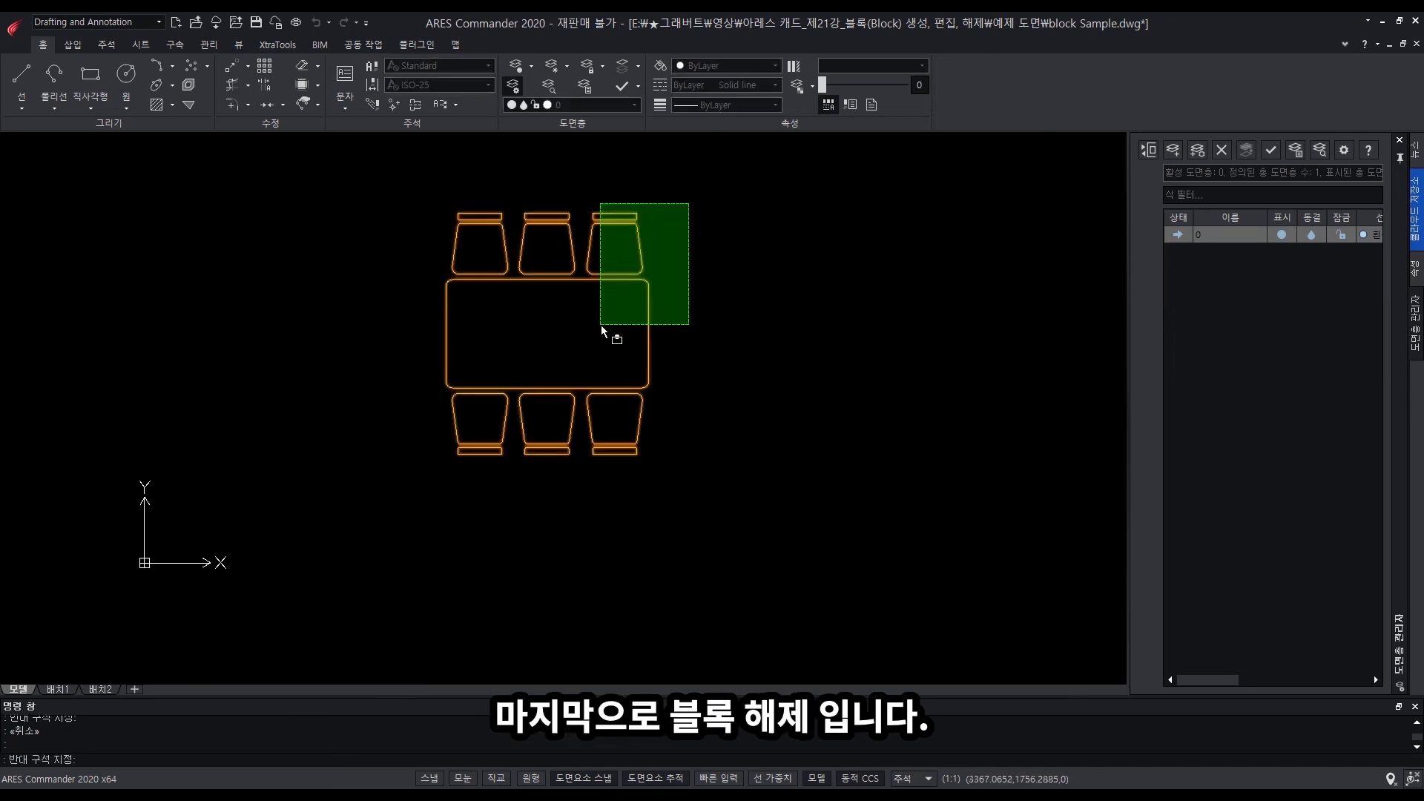
left_click(605, 321)
key("Escape")
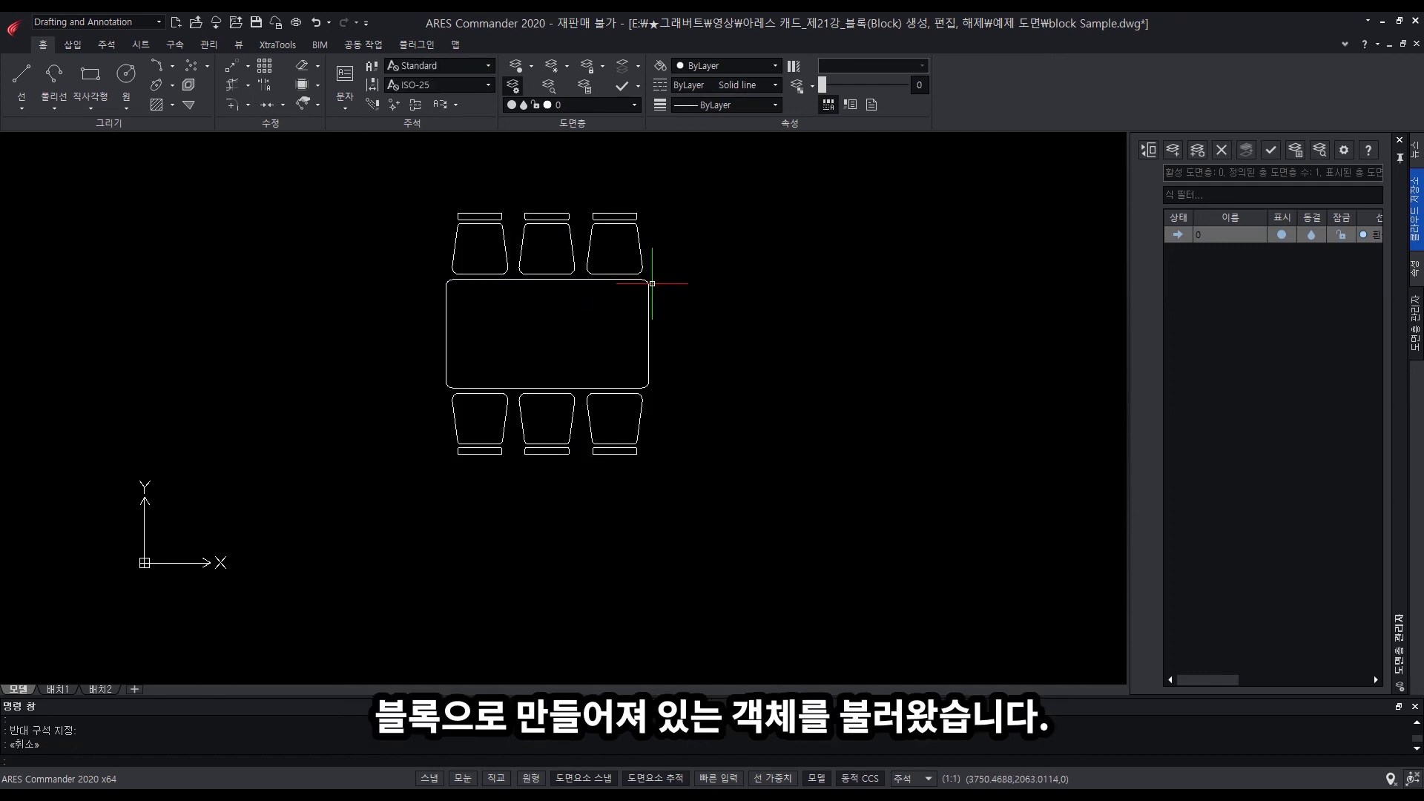
left_click(689, 214)
left_click(630, 313)
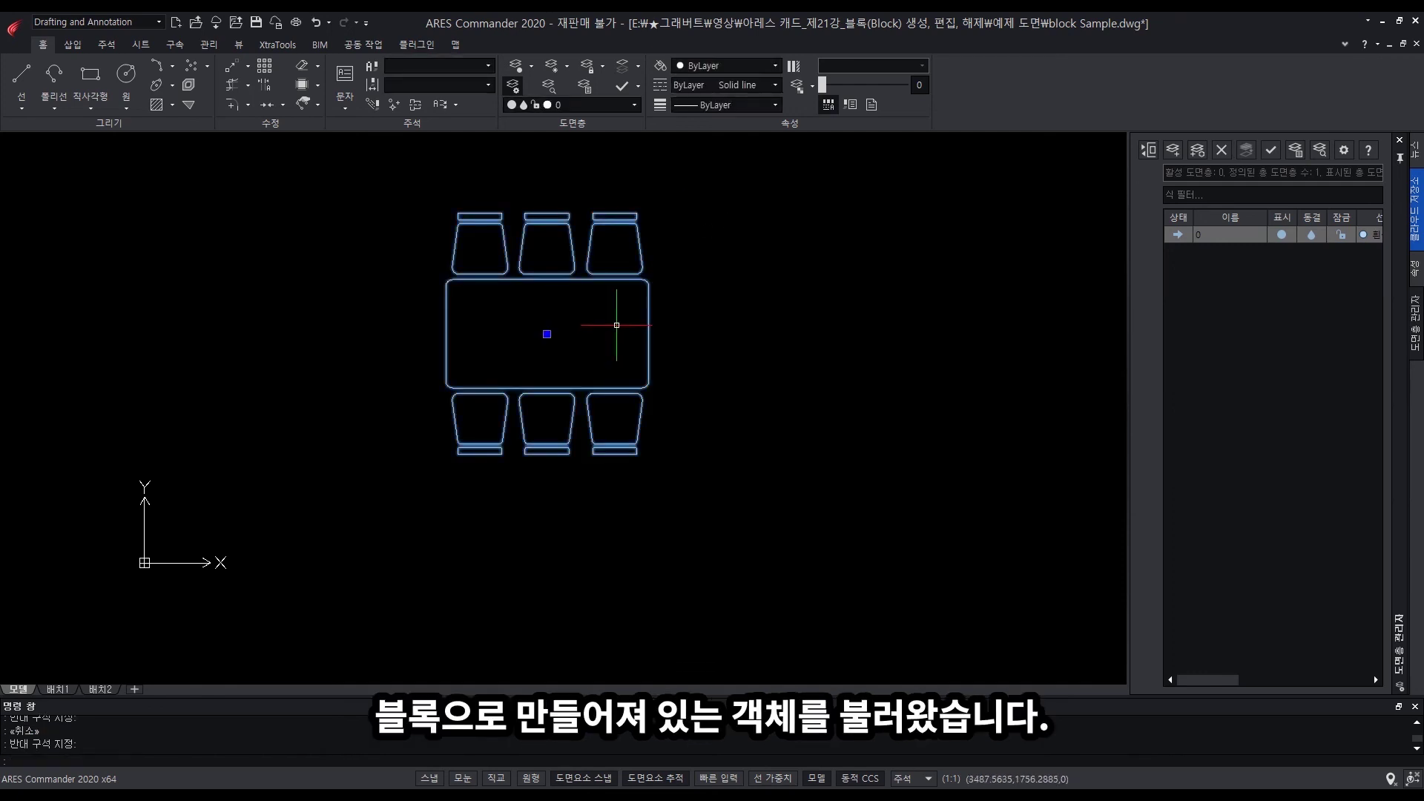
key("Escape")
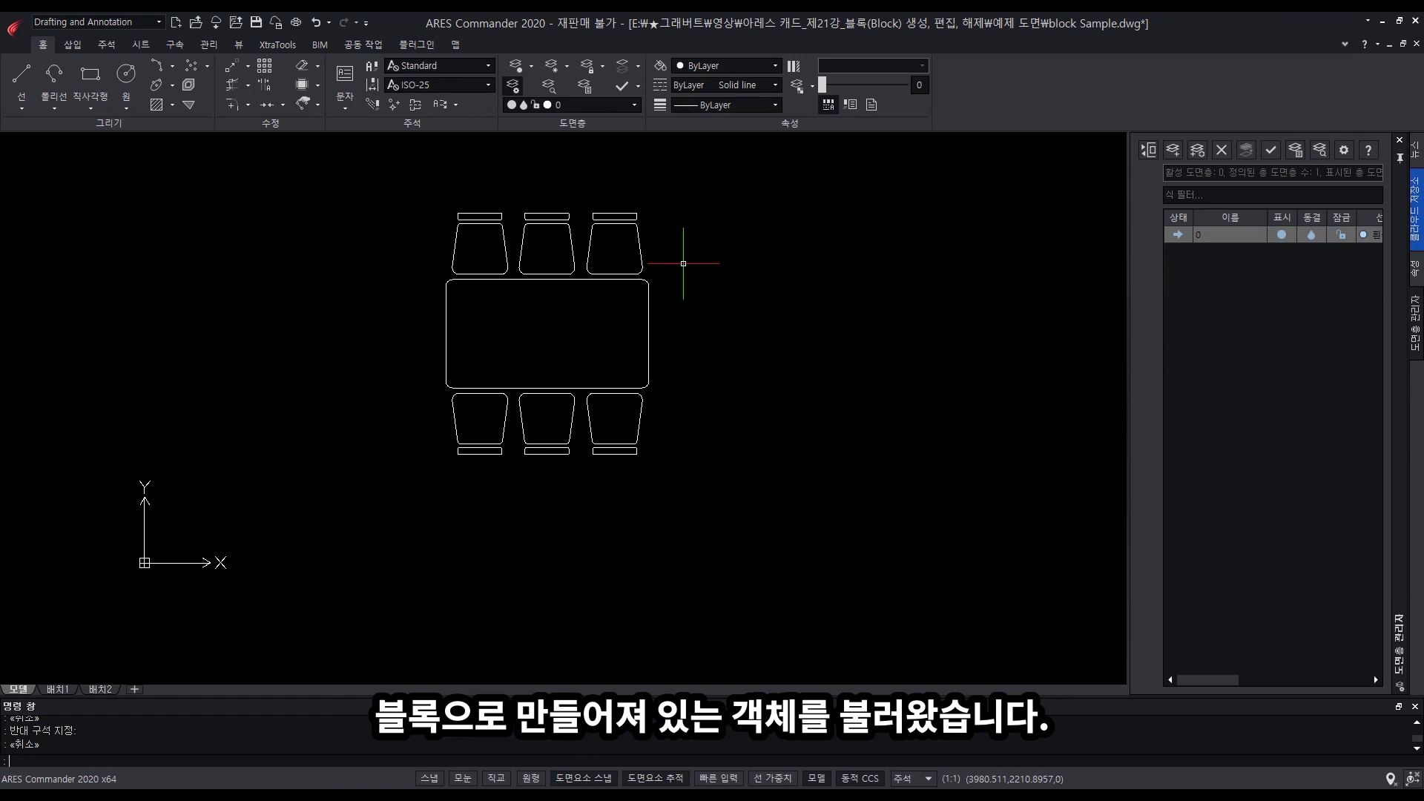
left_click(687, 237)
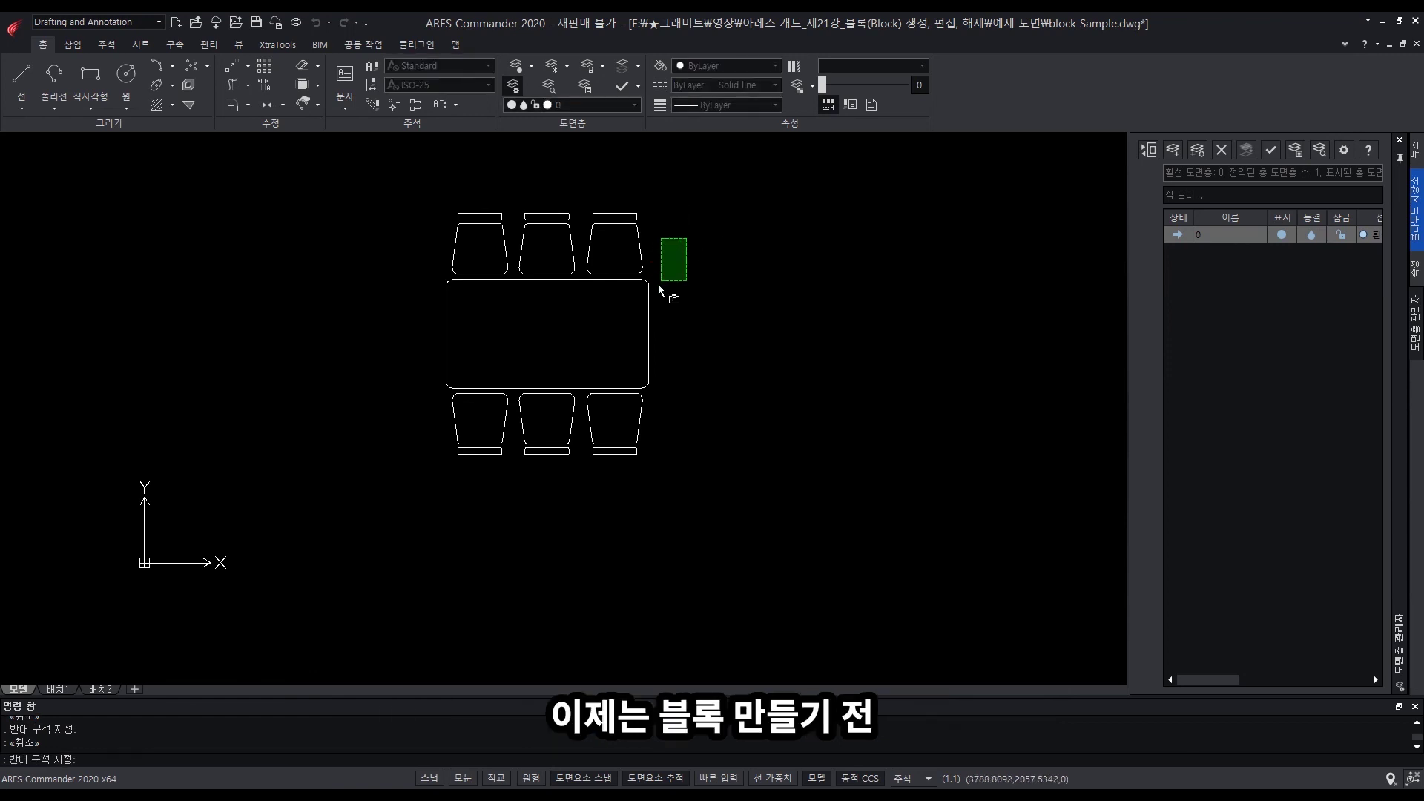
left_click(619, 319)
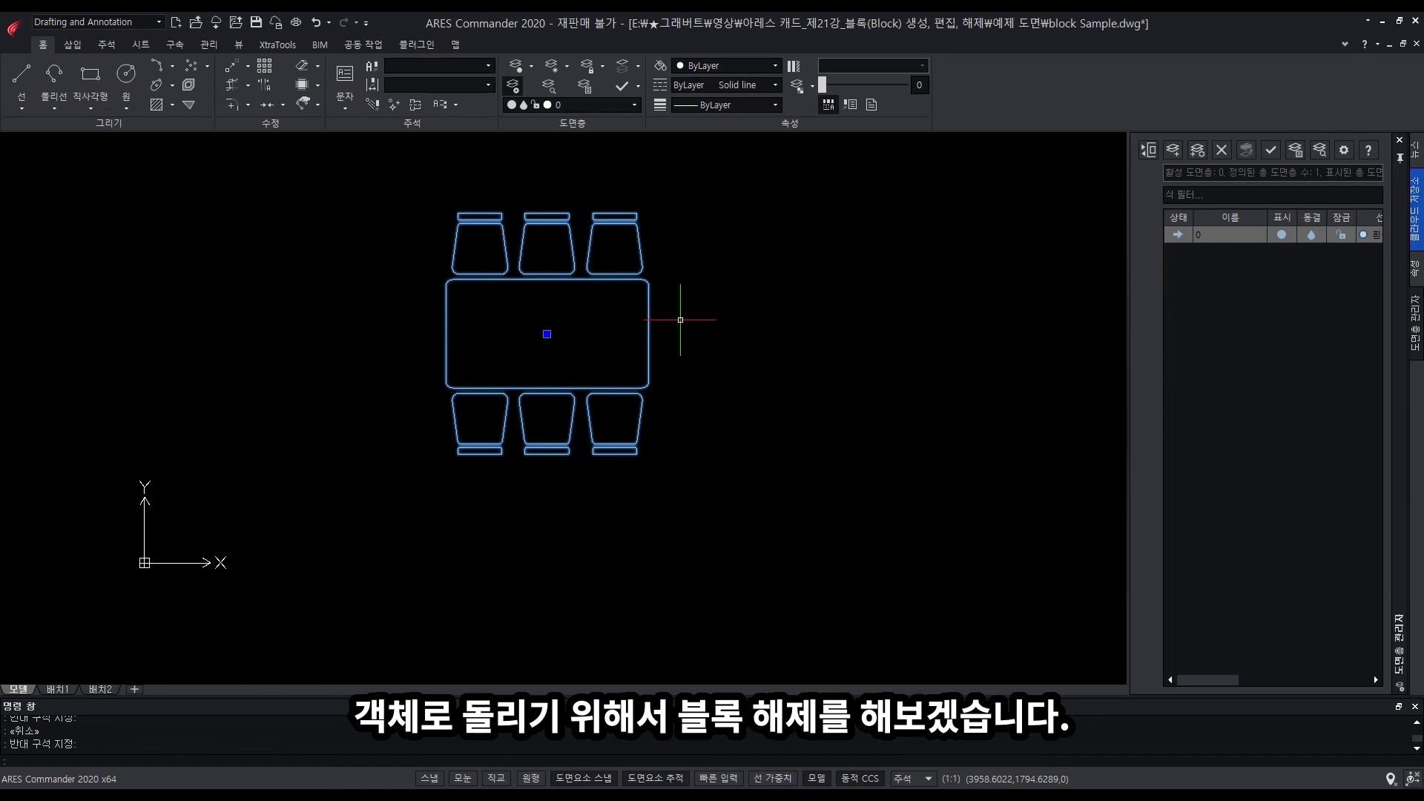
key("Escape")
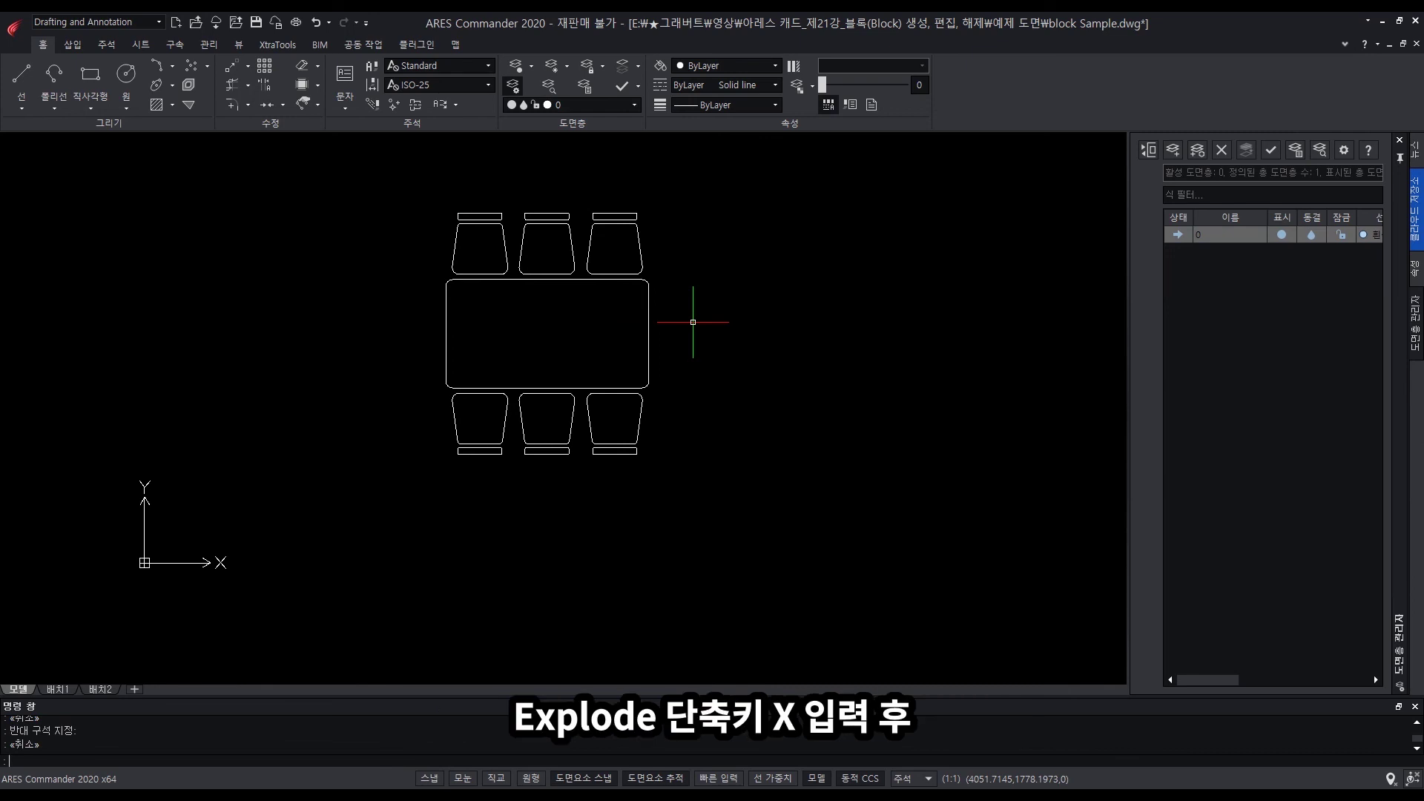
- Explode the inserted table-and-chairs block into its individual entities
type("X")
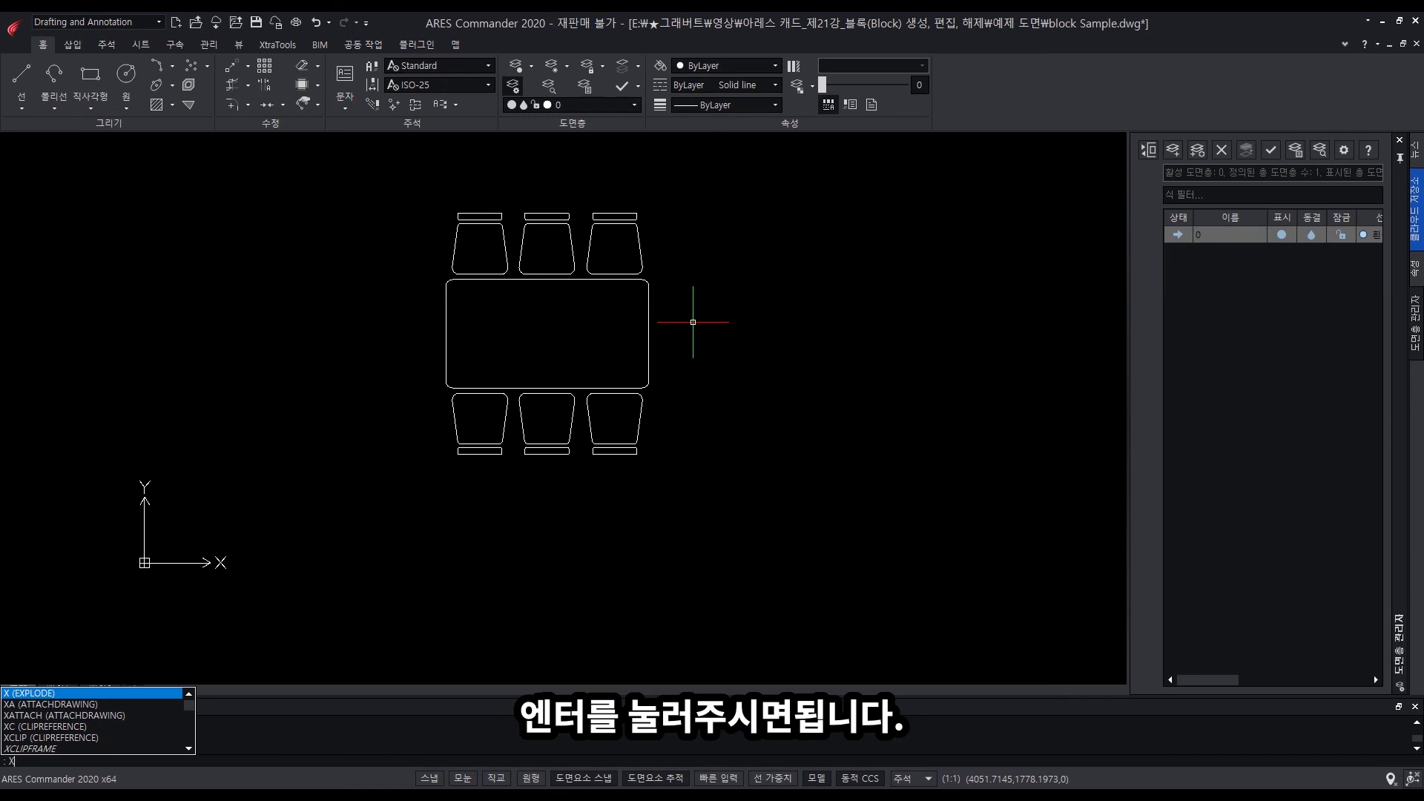
key("Return")
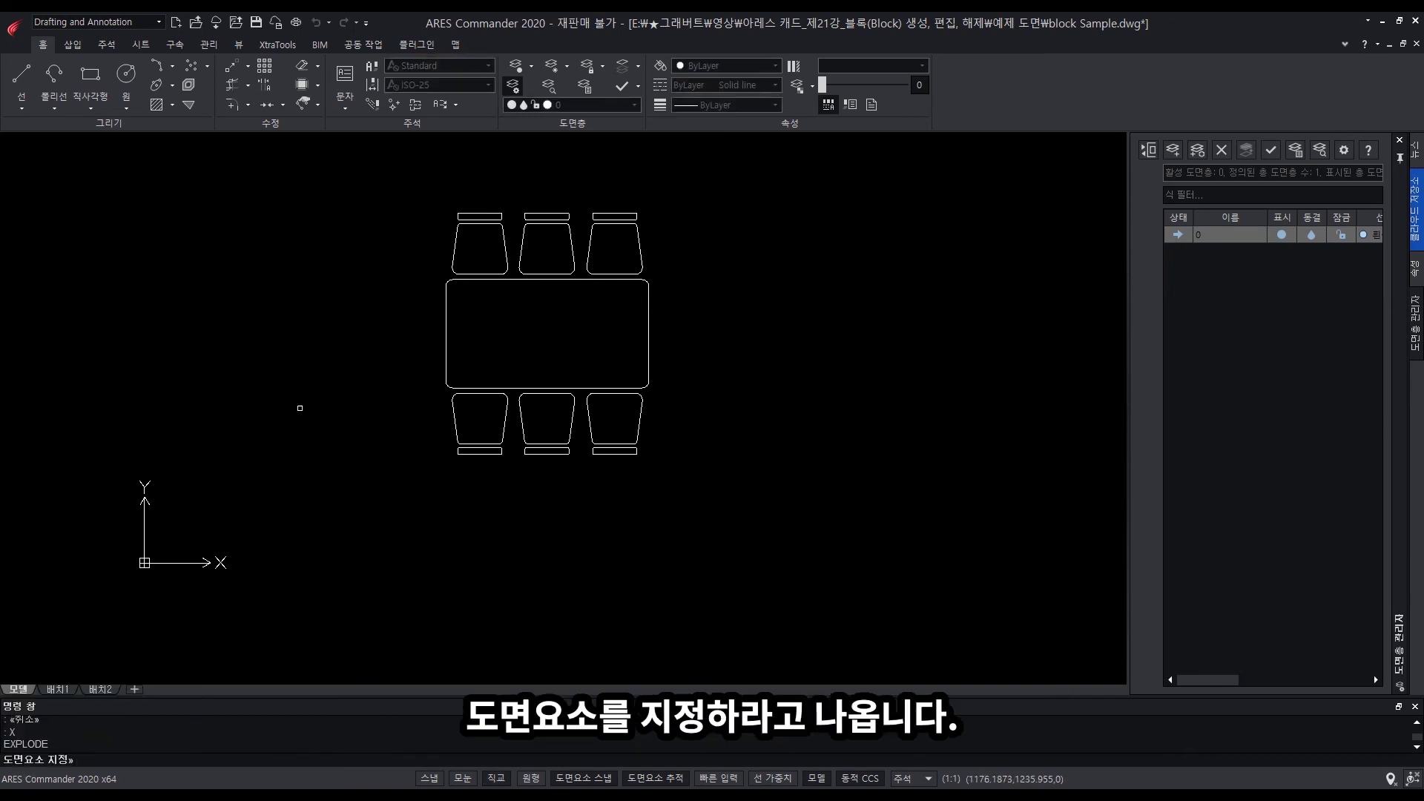
left_click(385, 195)
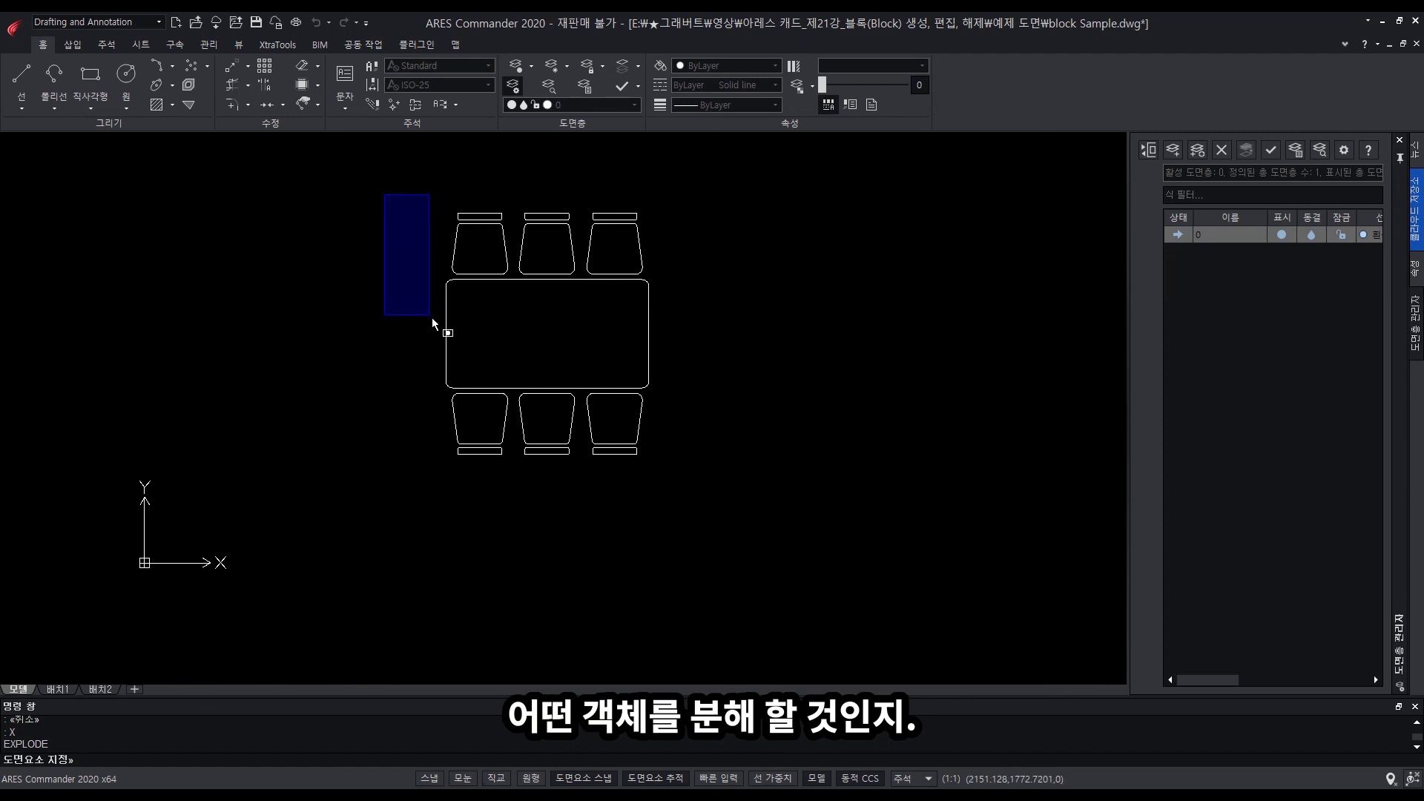
left_click(698, 475)
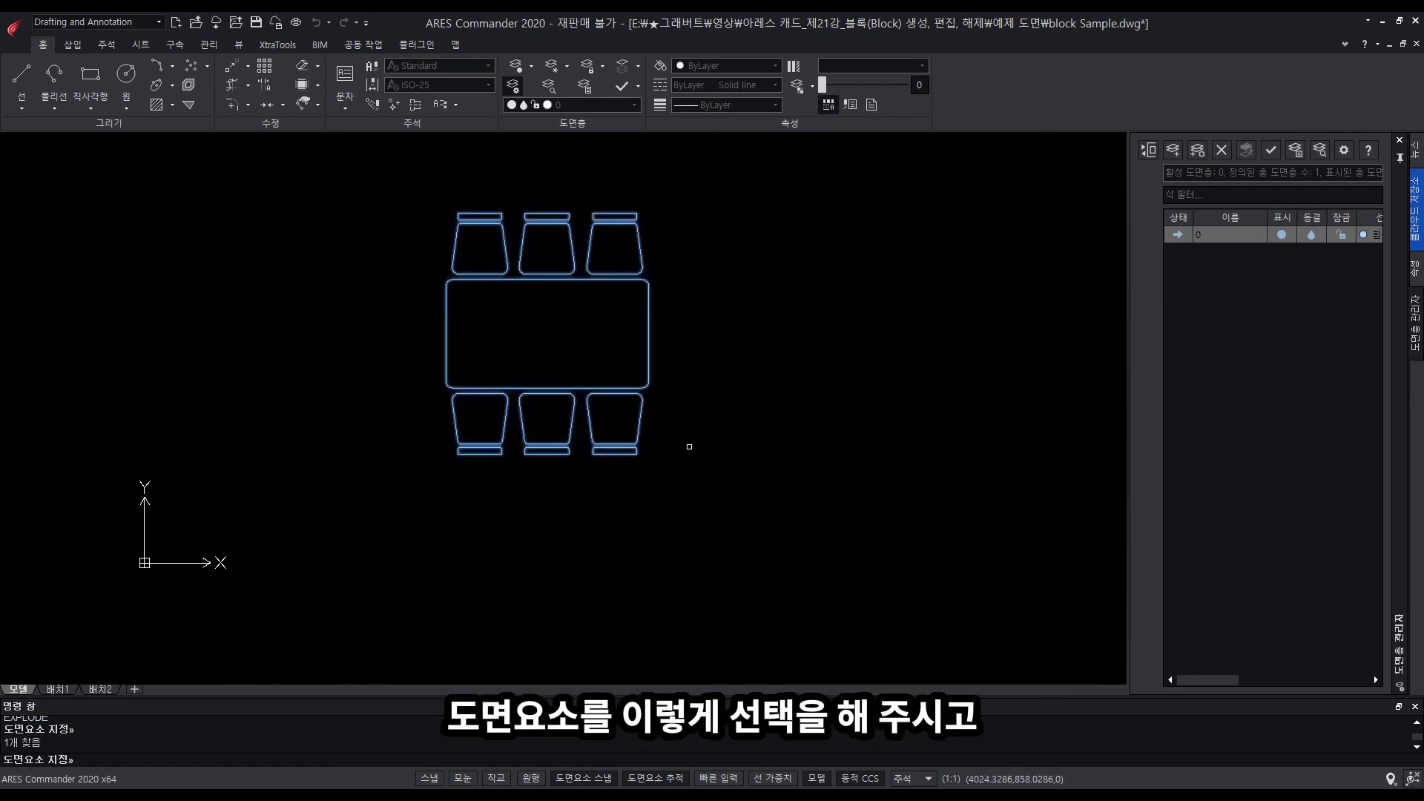
key("Return")
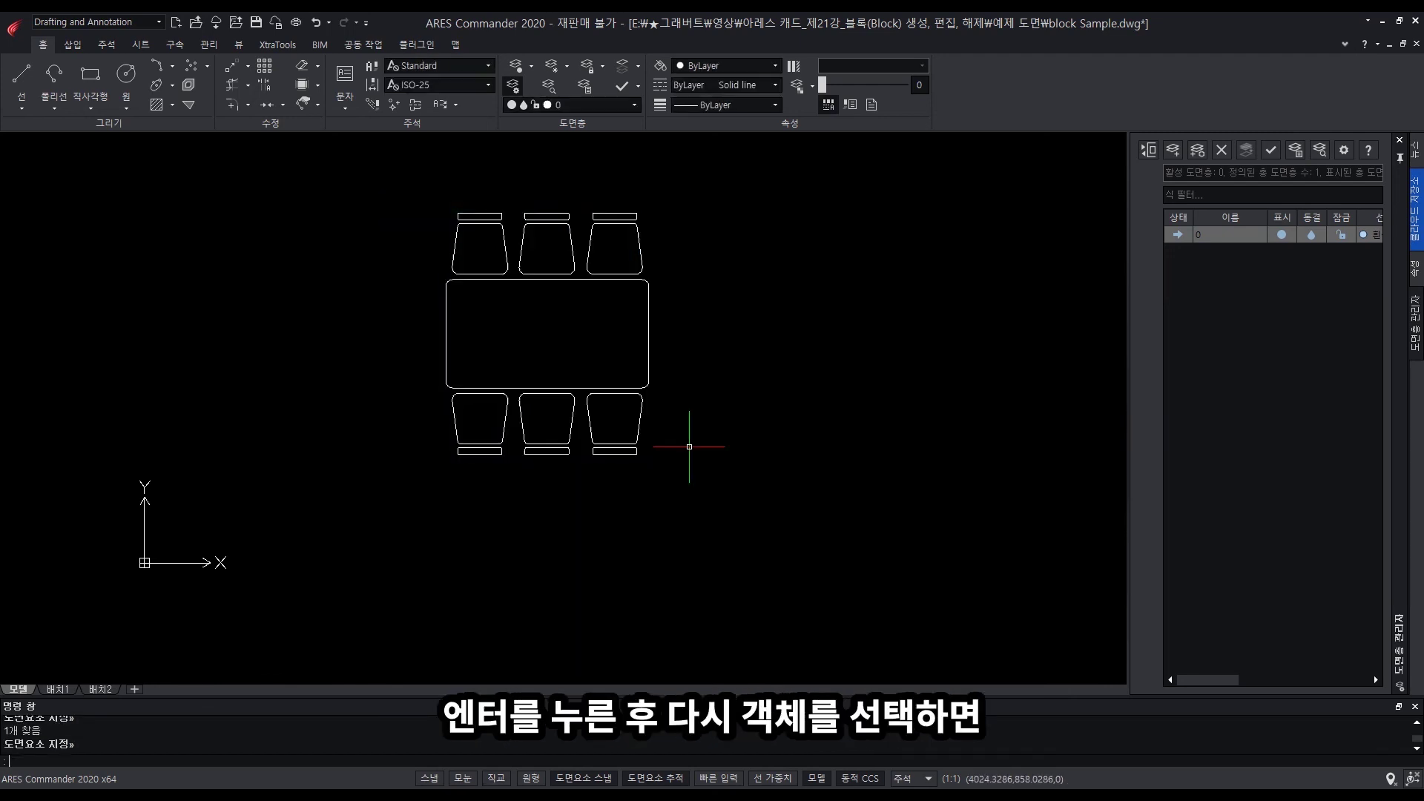
- Check by selection whether the table outline is separate from the chairs, and clear the selection
left_click(682, 318)
left_click(619, 348)
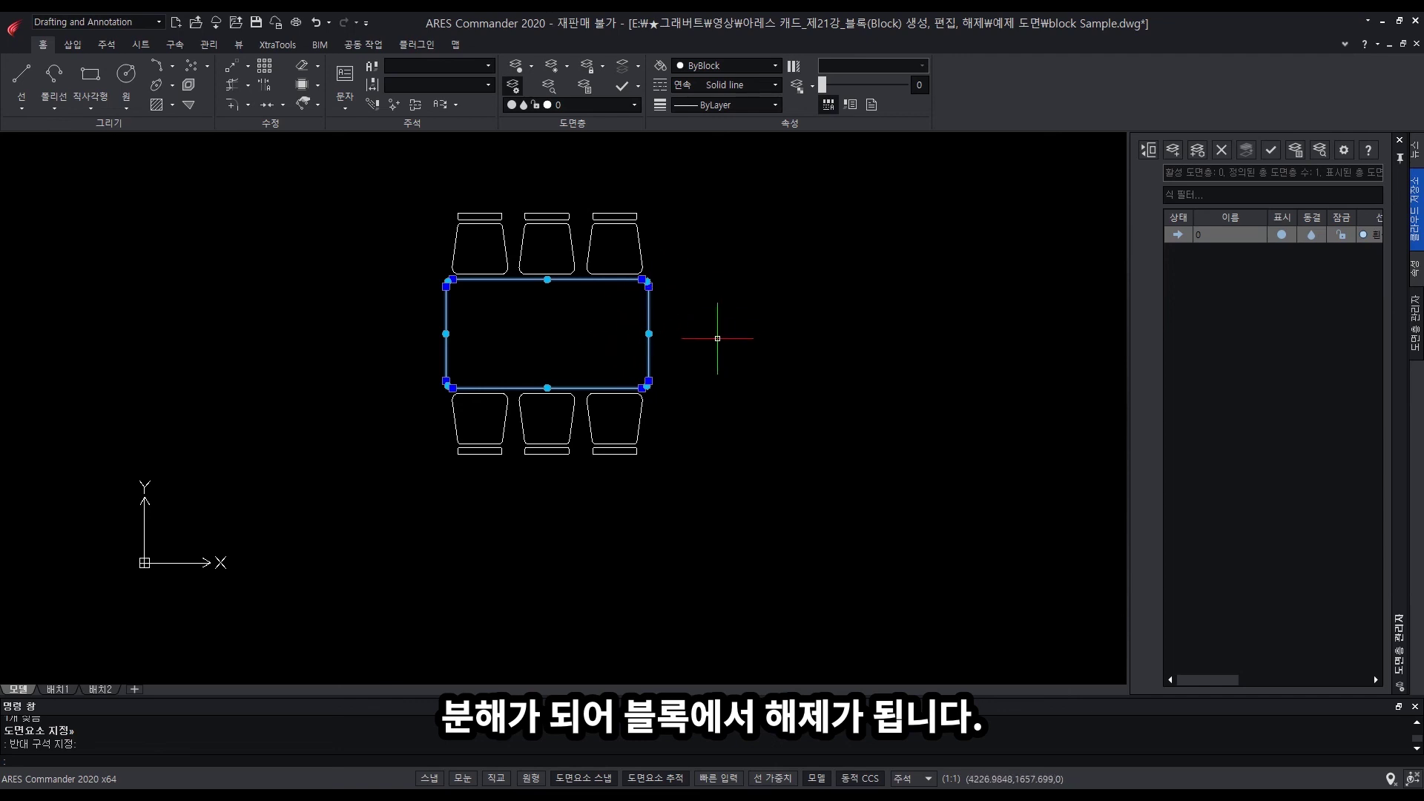
key("Escape")
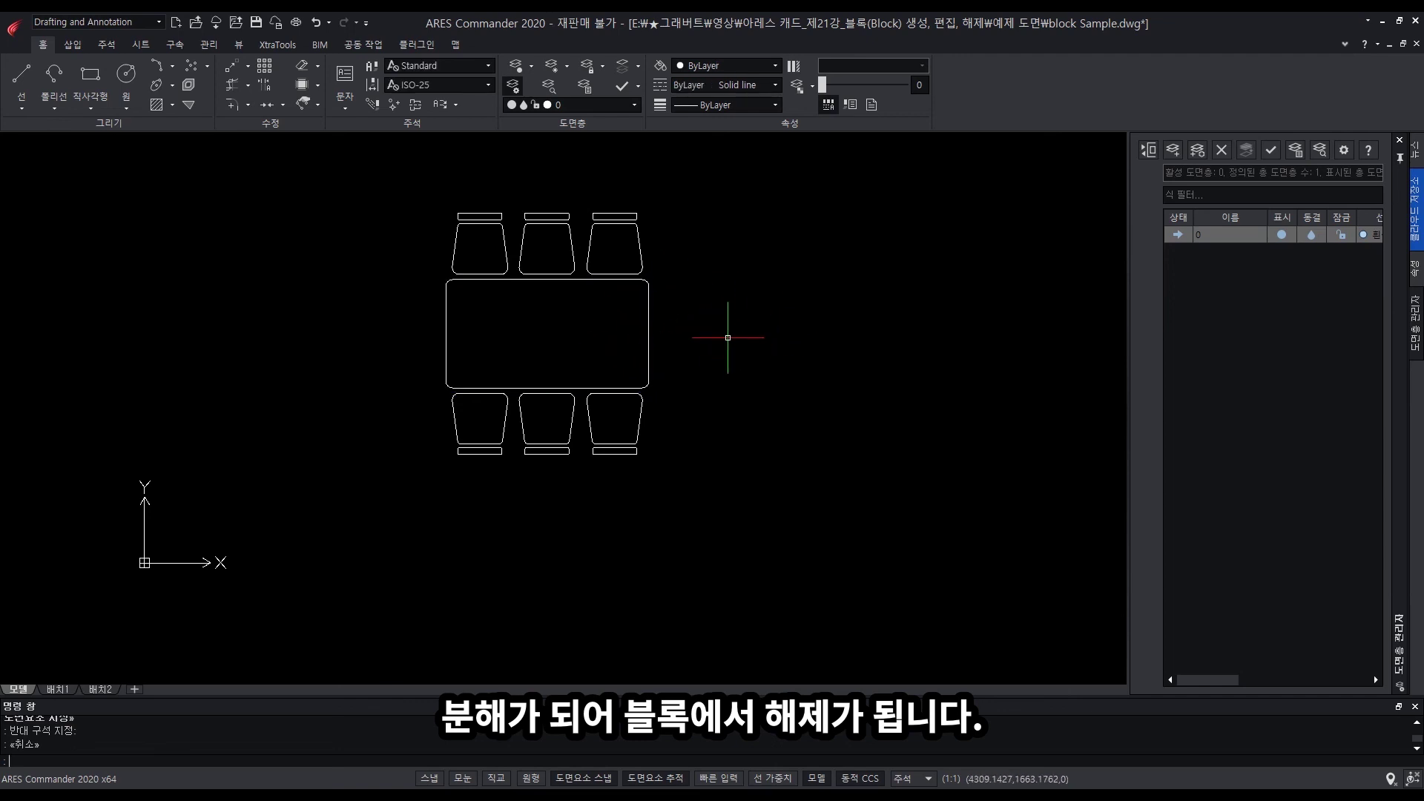